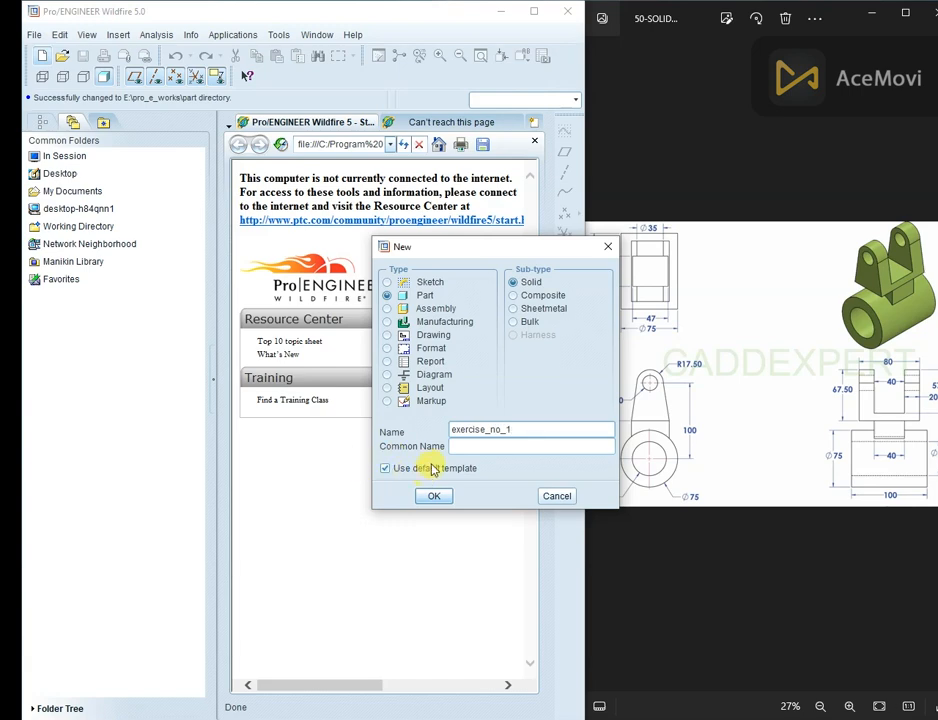
- Create a new solid part named exercise_no_1 using the mmns_part_solid template
left_click(436, 494)
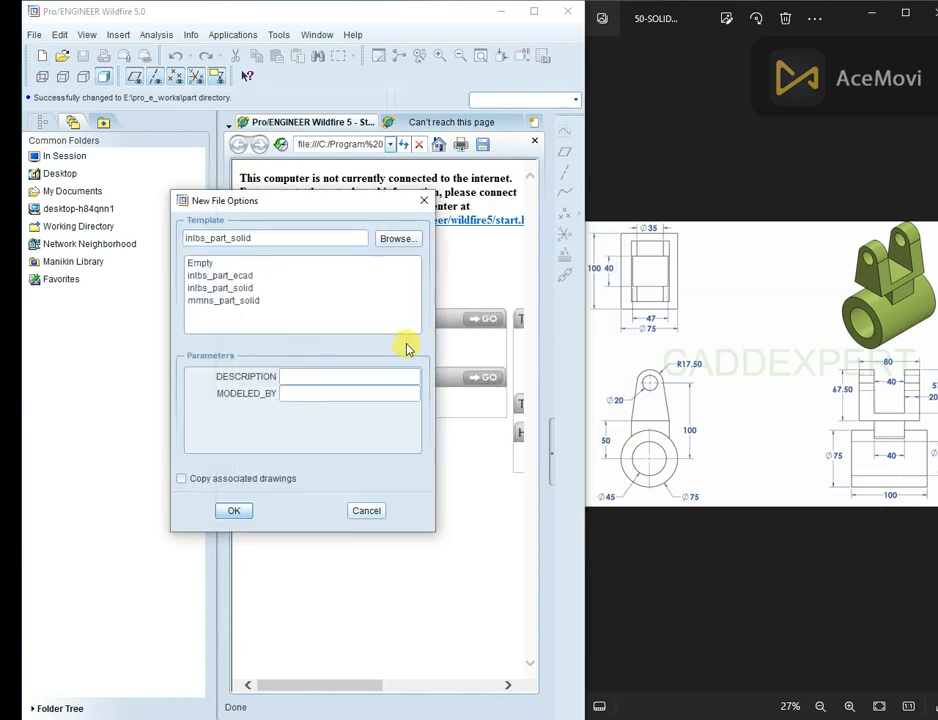
left_click(224, 302)
left_click(236, 511)
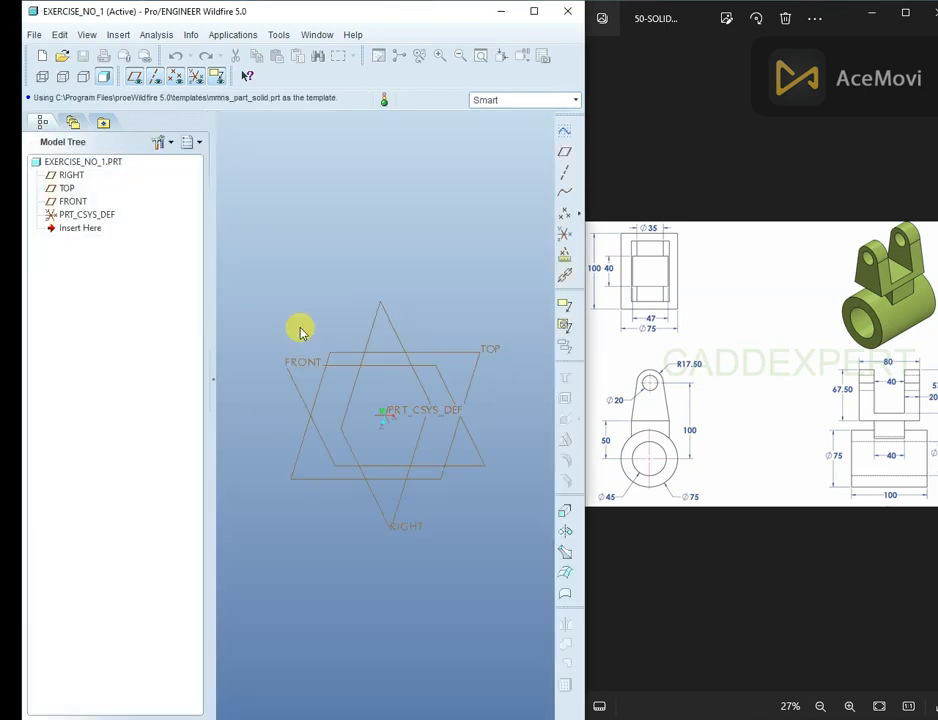
- Start a solid extrusion and open its internal sketch on the FRONT plane, with RIGHT as the right-facing reference
scroll(390, 362, "down", 4)
scroll(391, 345, "up", 1)
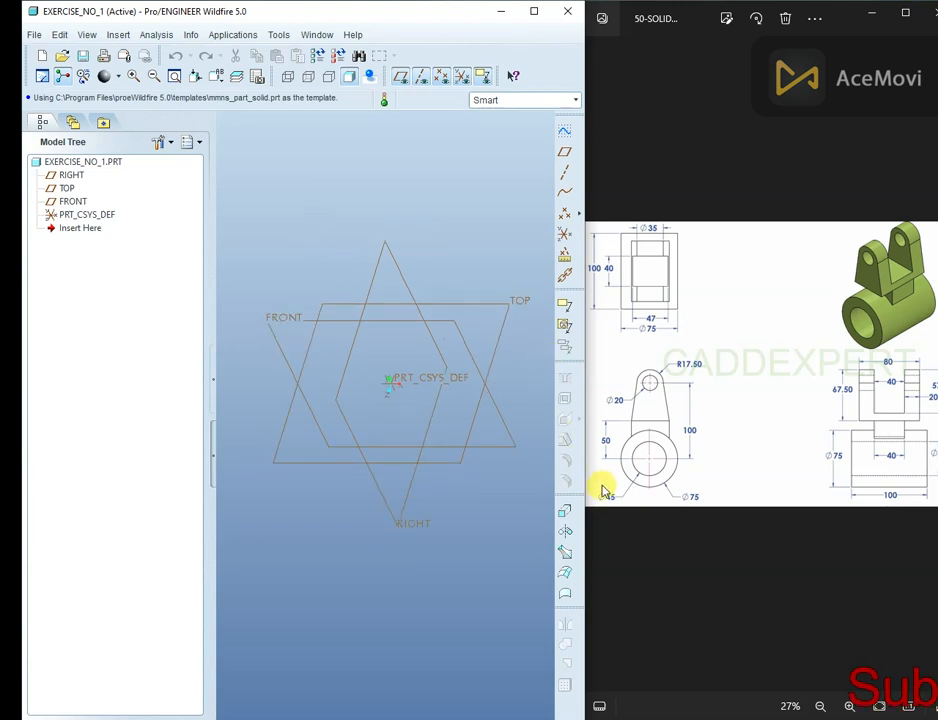
left_click(664, 478)
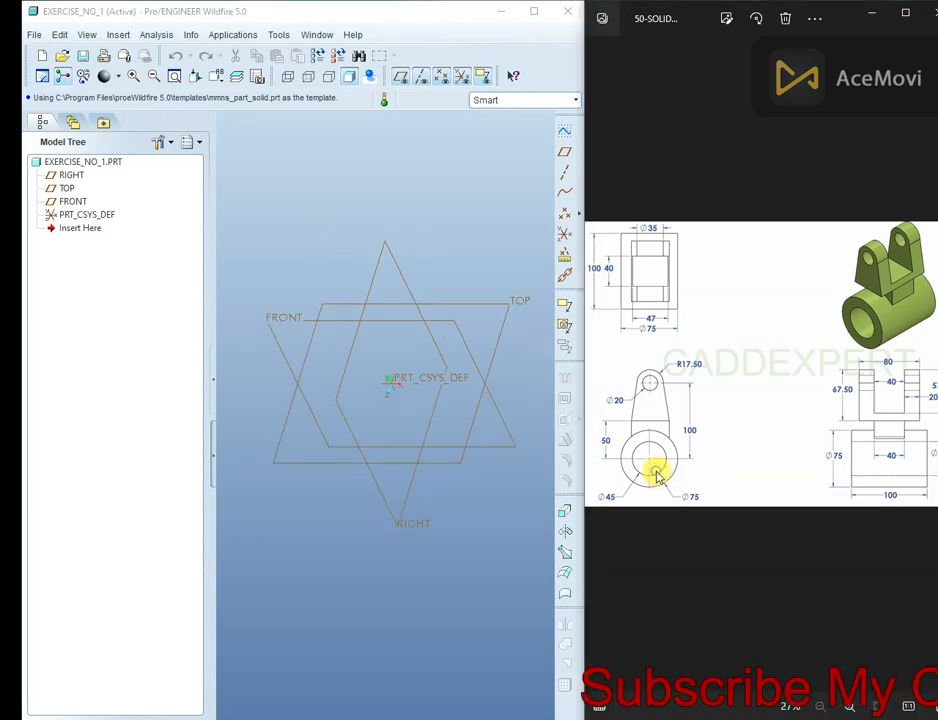
scroll(657, 477, "up", 5)
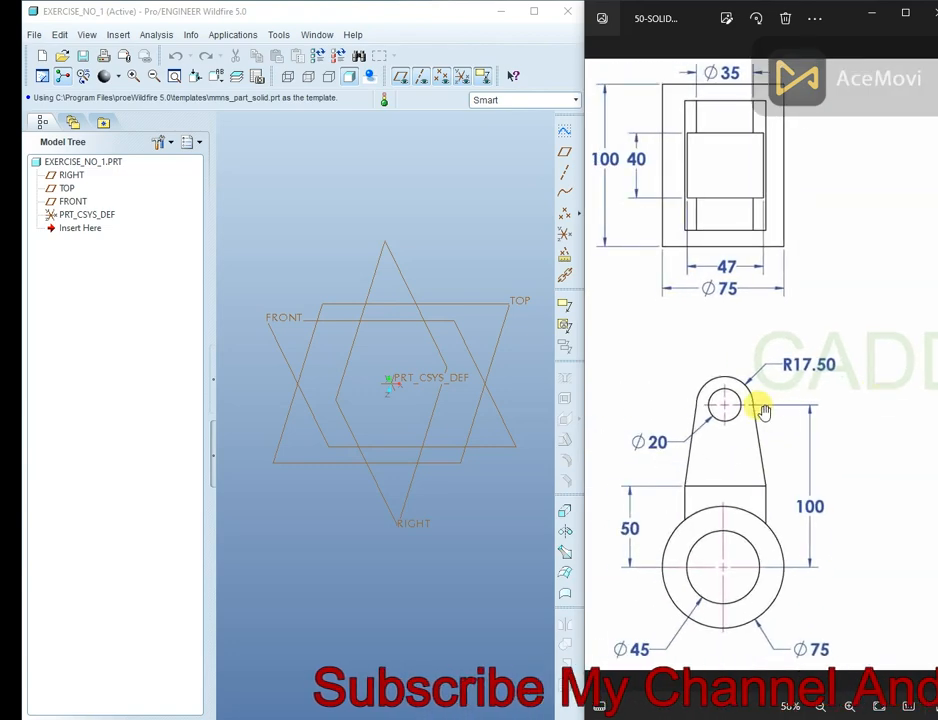
scroll(737, 523, "down", 2)
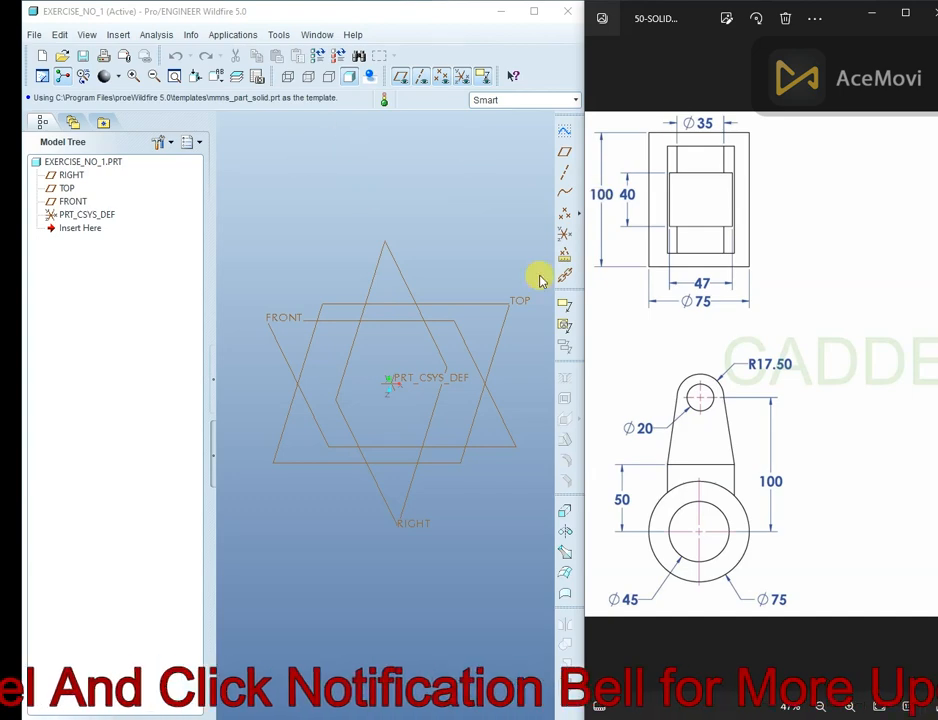
left_click(565, 512)
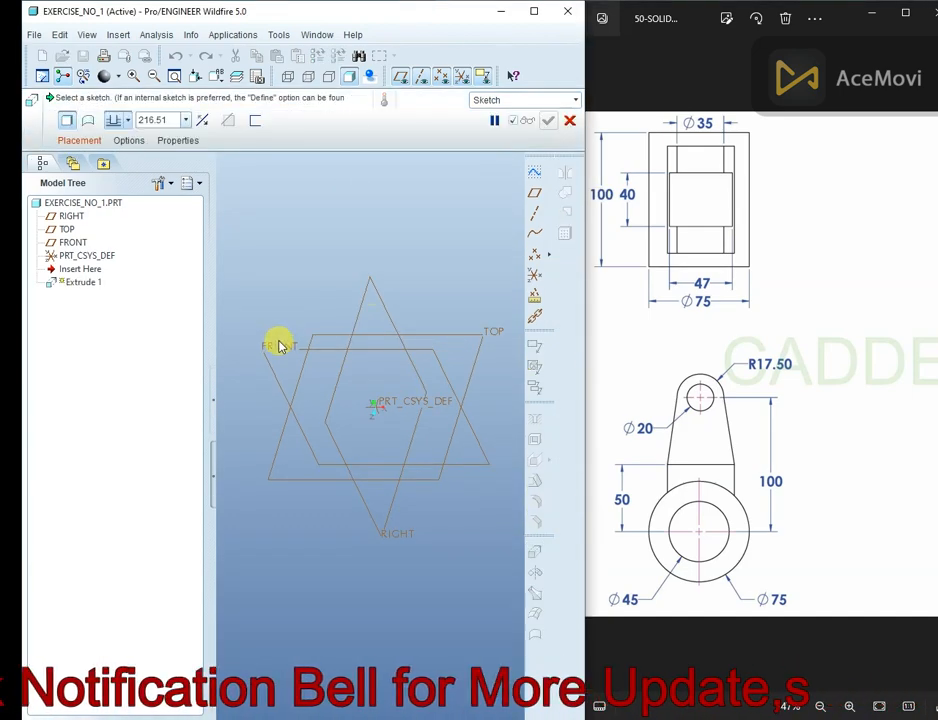
left_click(78, 140)
left_click(229, 200)
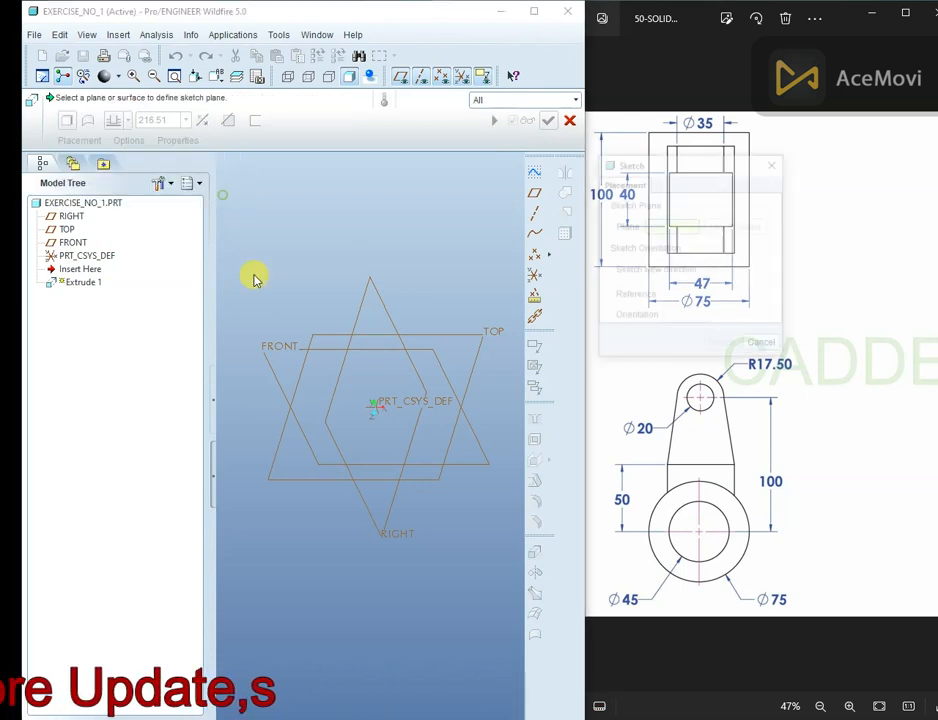
left_click(282, 346)
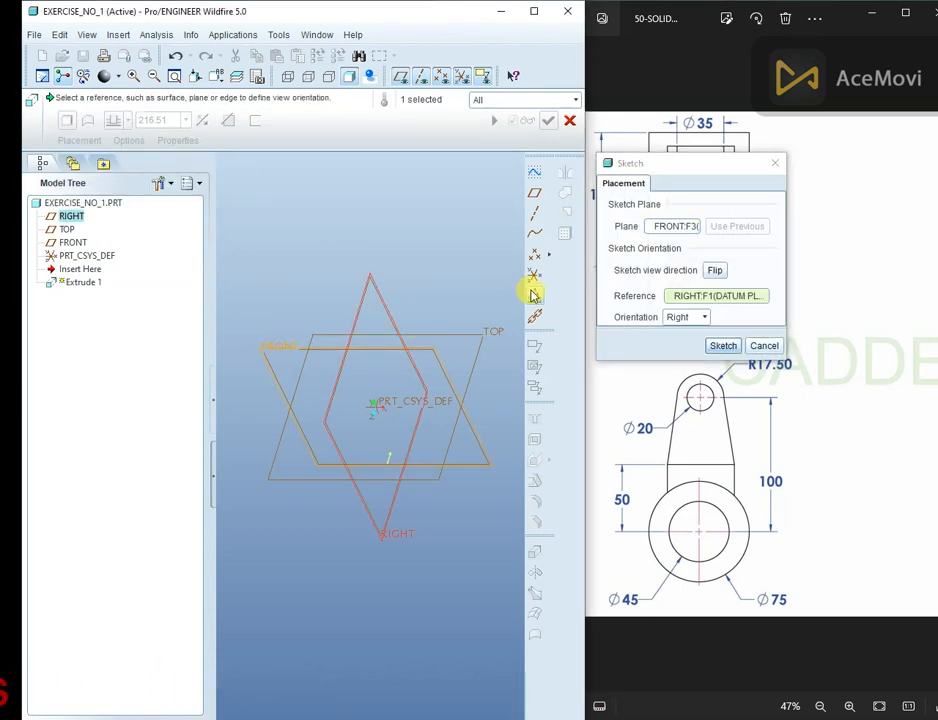
left_click(720, 348)
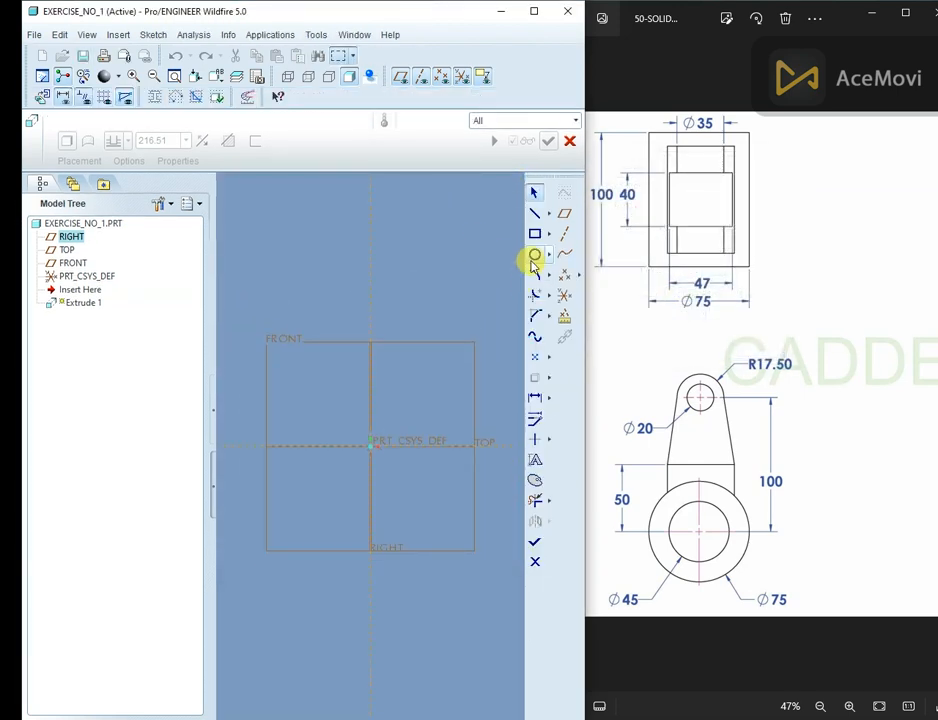
- Sketch two concentric circles centred on the origin, about 365 mm and 234 mm in diameter
left_click(534, 256)
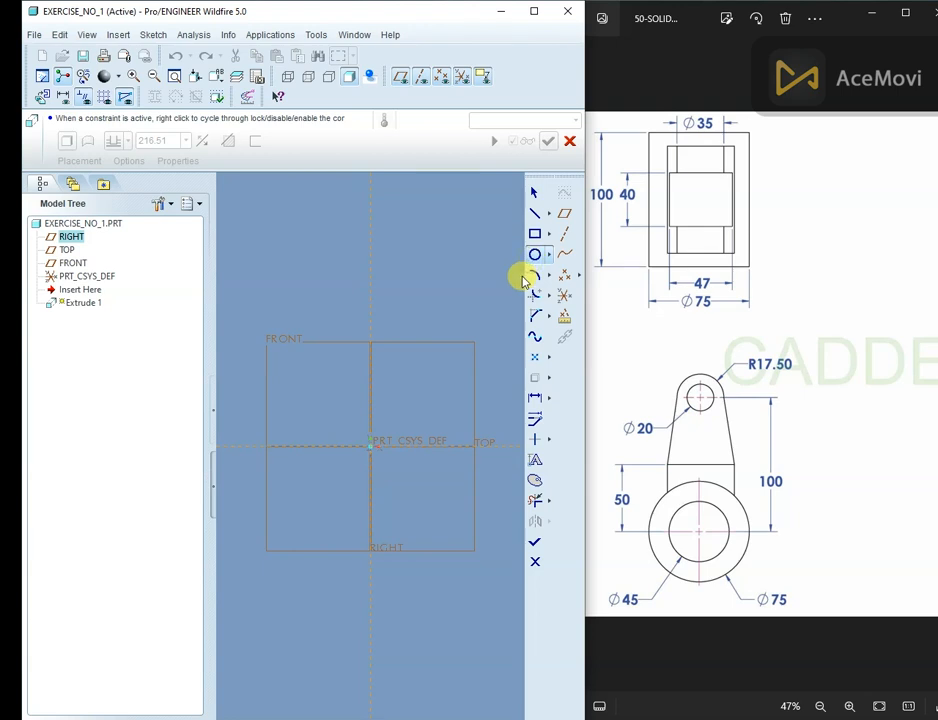
left_click(372, 450)
left_click(408, 383)
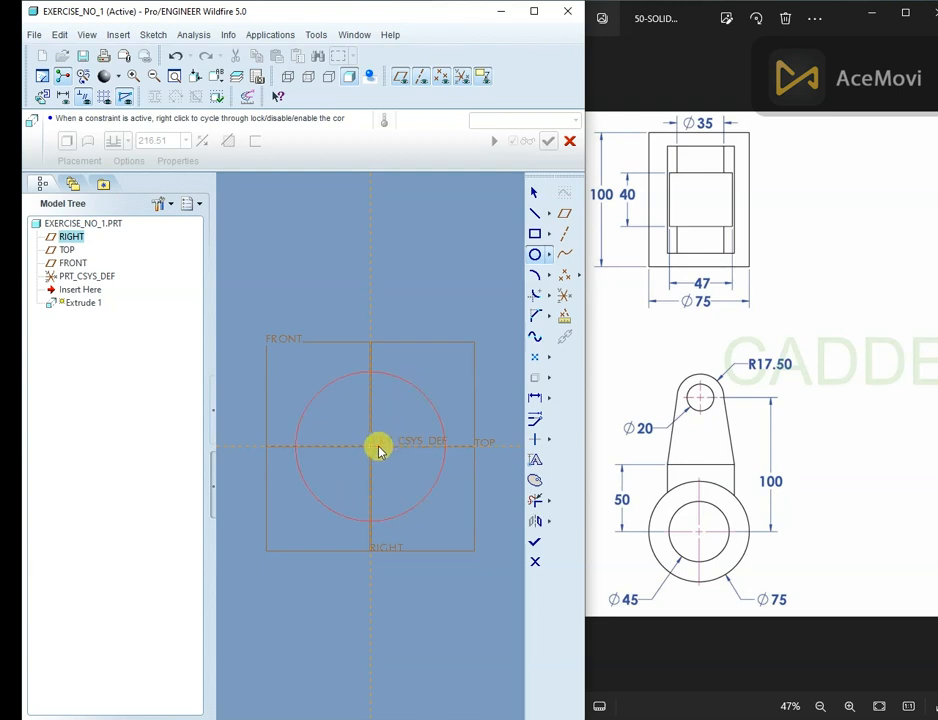
left_click(372, 450)
left_click(387, 402)
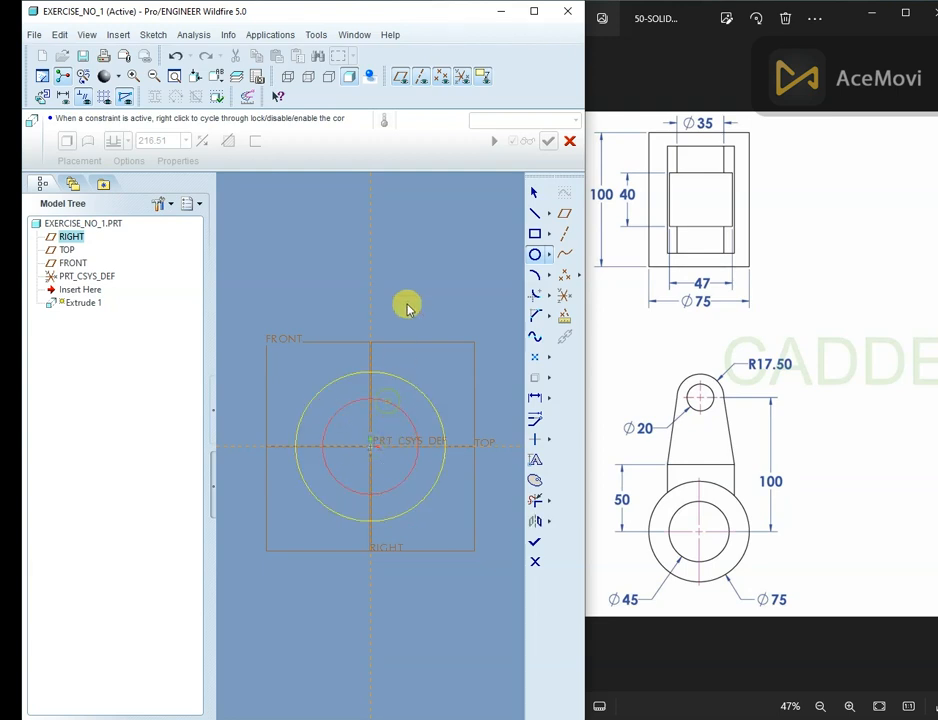
middle_click(406, 306)
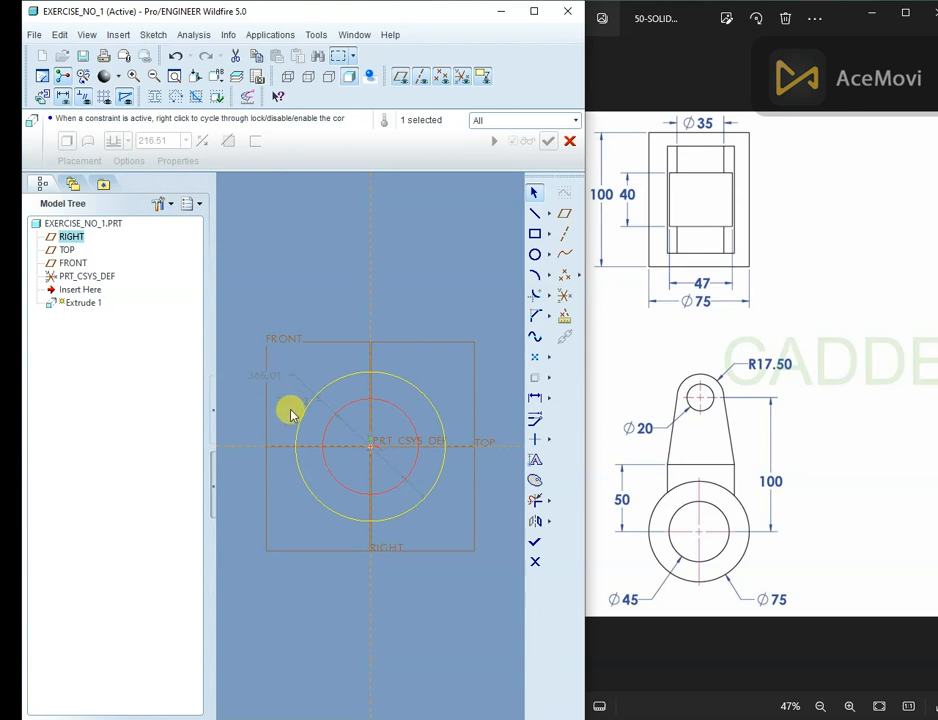
- Set the inner circle's diameter to 45 mm and the outer circle's to 75 mm, and finish the sketch
double_click(289, 399)
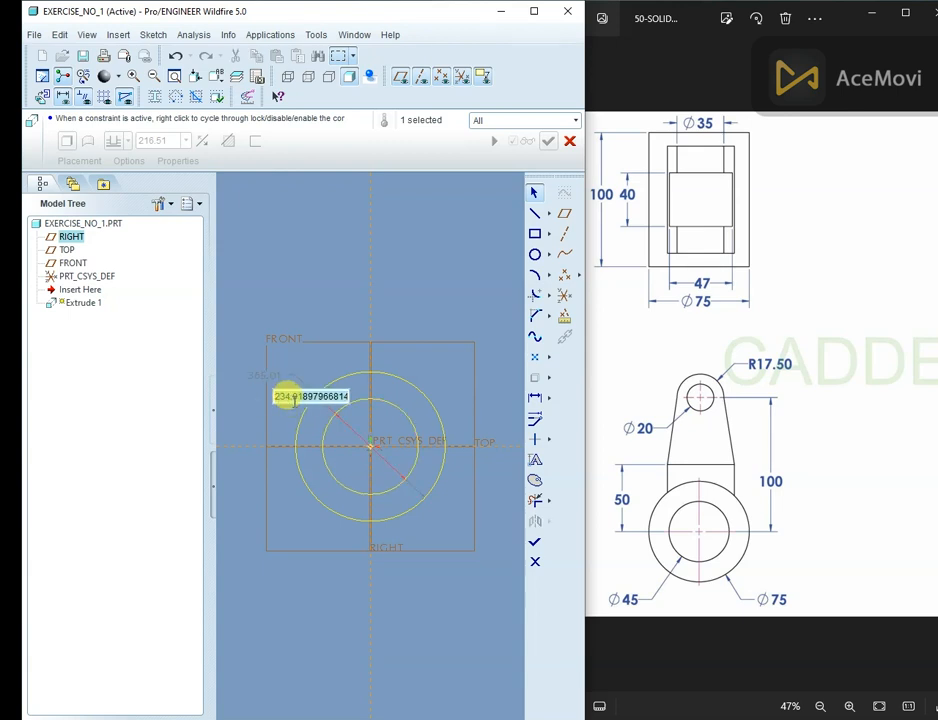
key("Return")
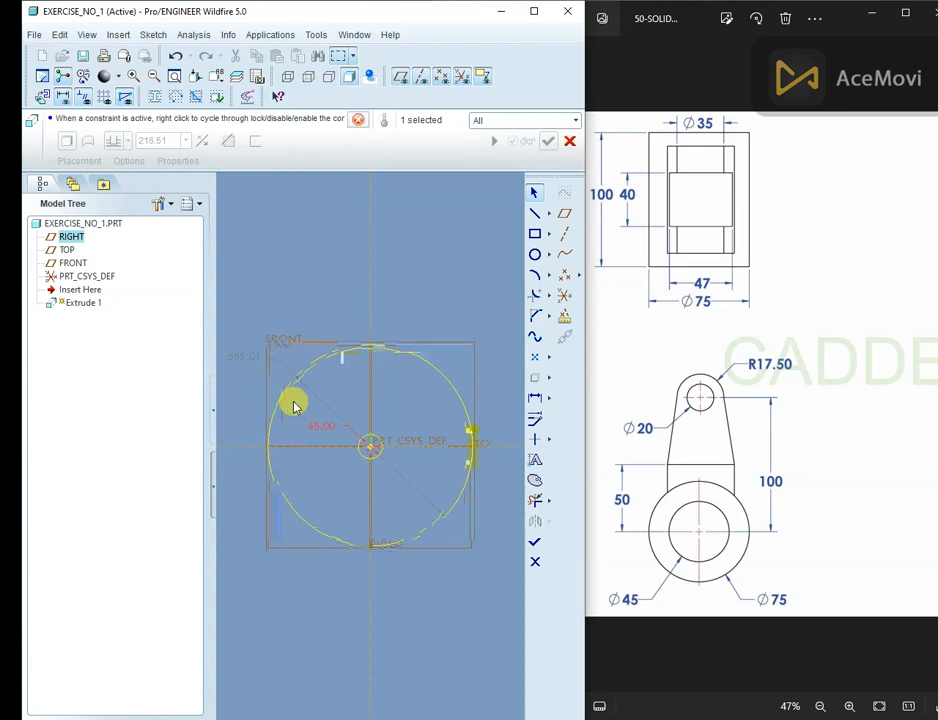
double_click(237, 352)
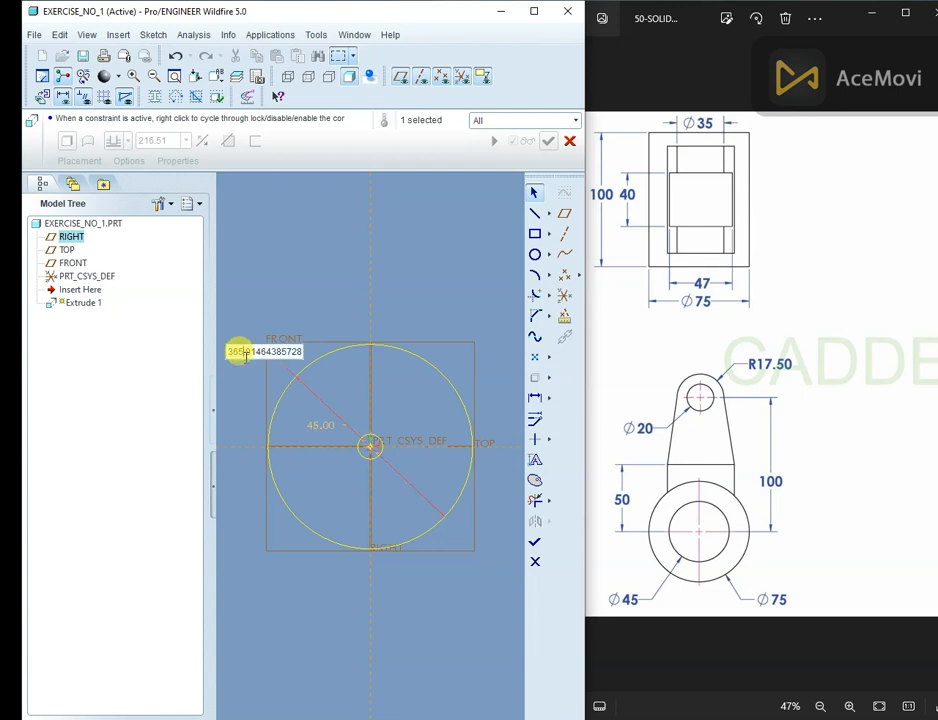
key("ctrl+a")
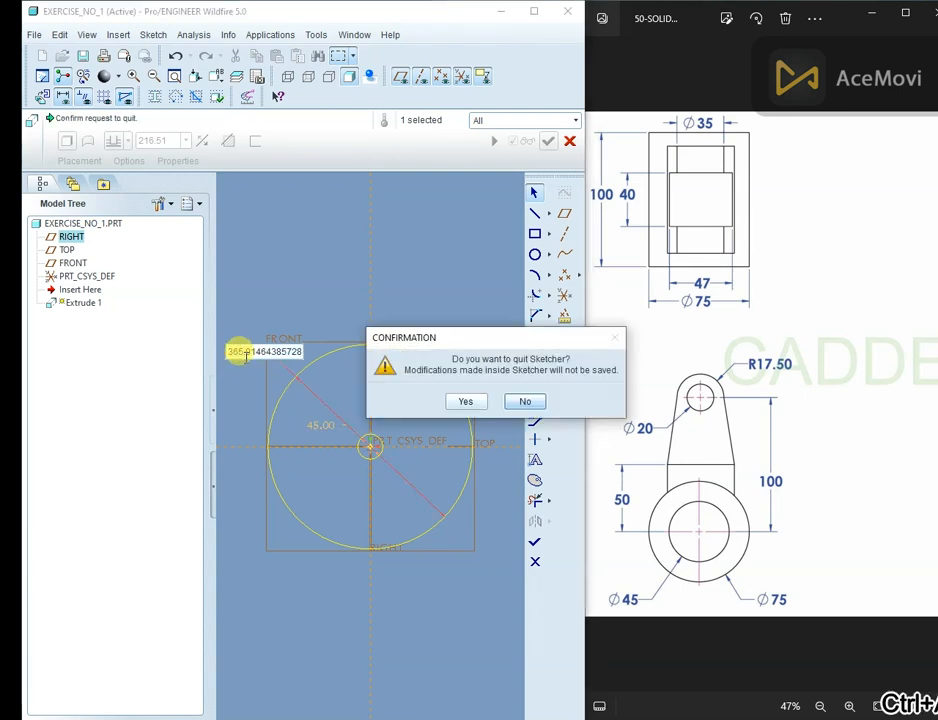
left_click(545, 401)
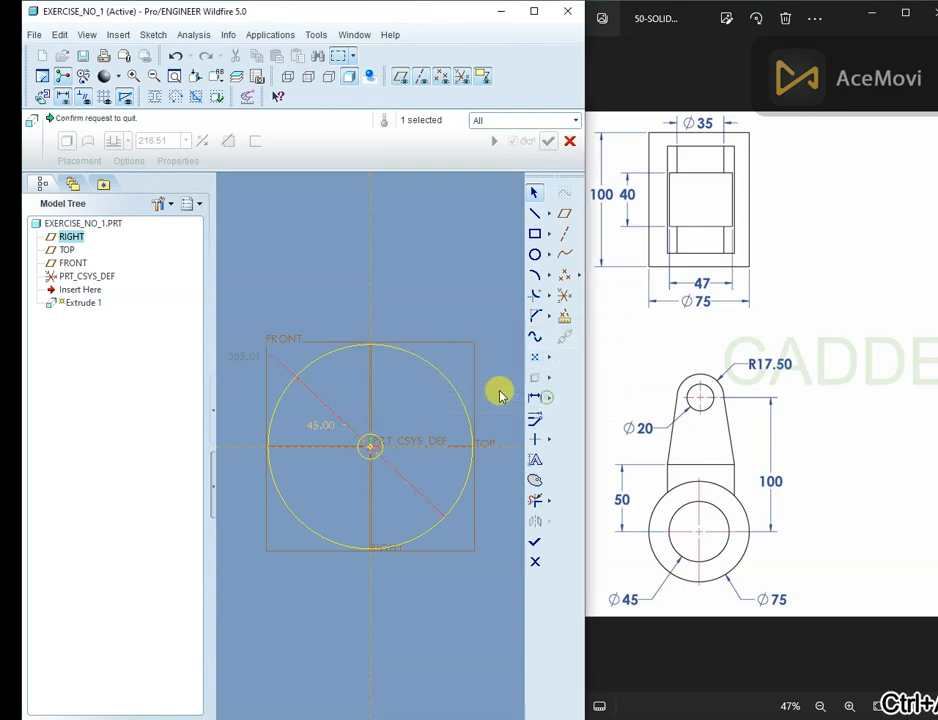
double_click(240, 352)
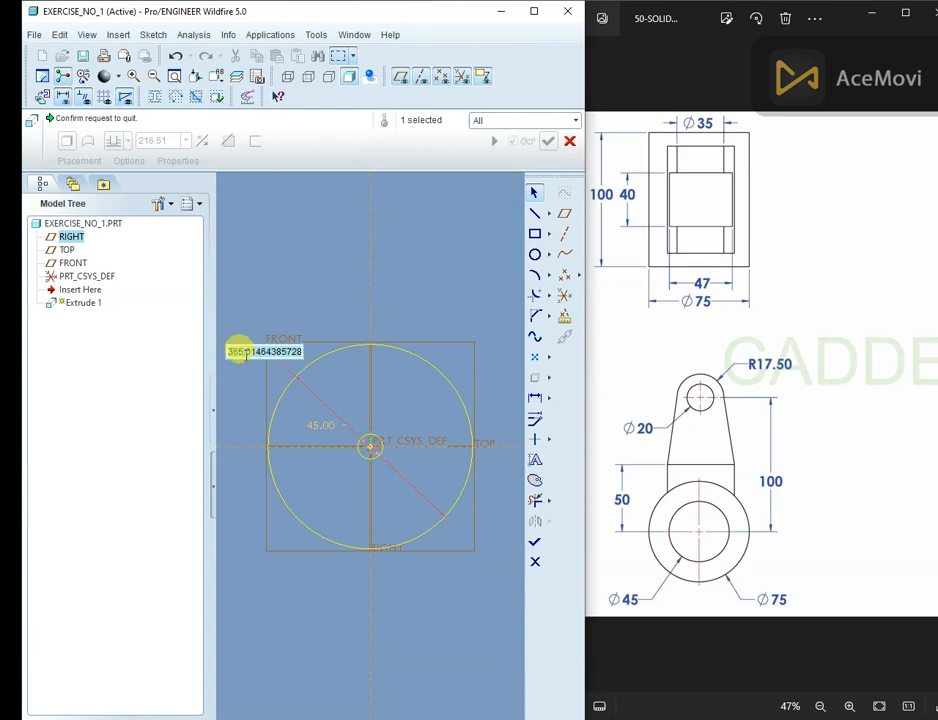
type("75.0")
key("Return")
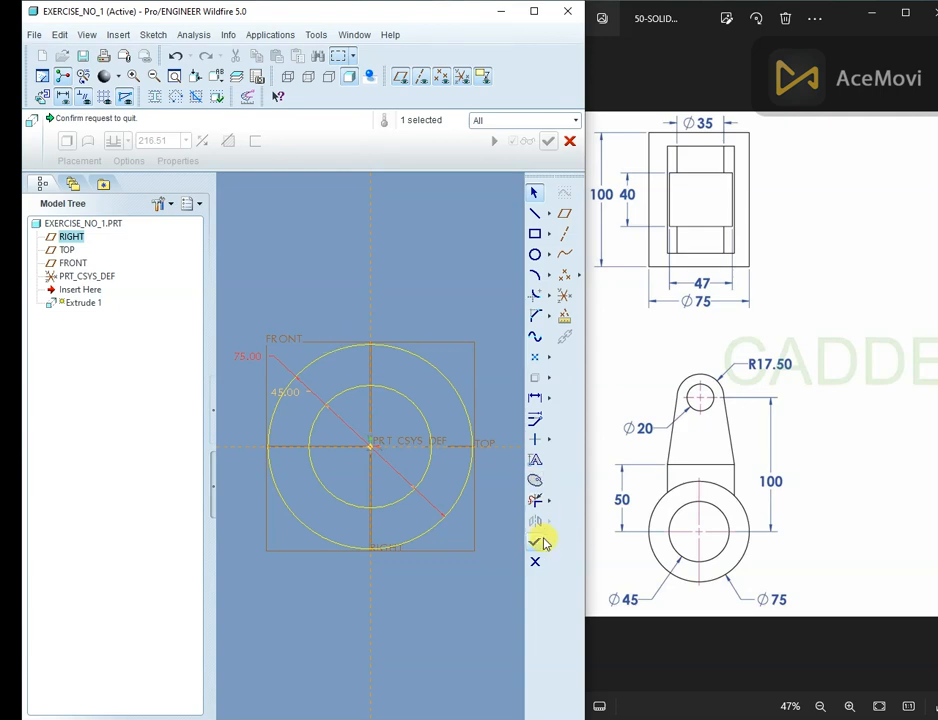
left_click(540, 541)
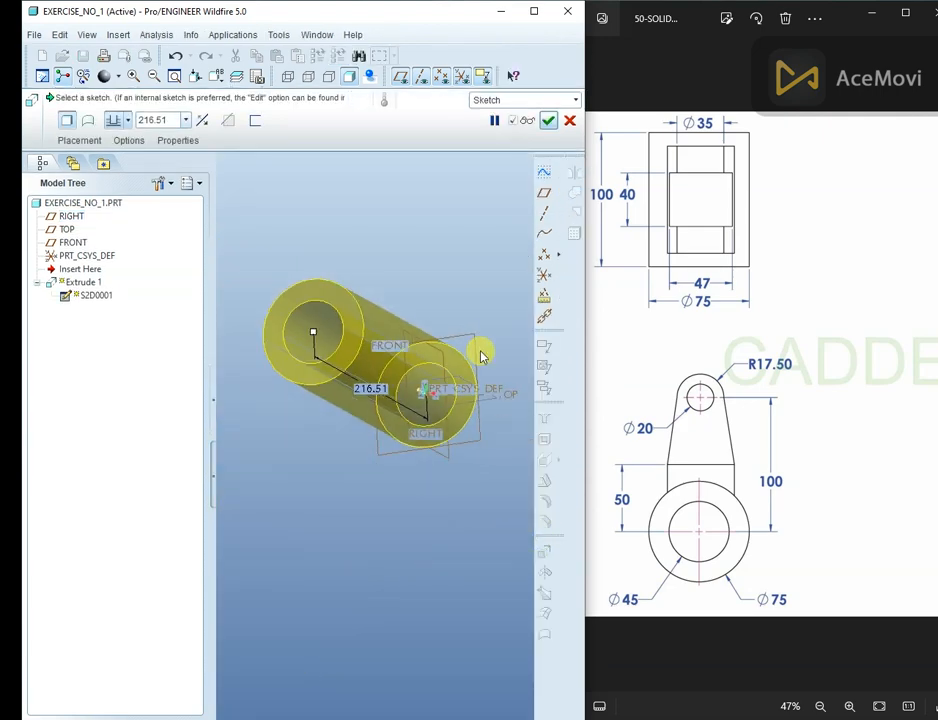
- Extrude the ring profile symmetrically about the sketch plane to a total depth of 100 mm
middle_click_drag(480, 355, 385, 293)
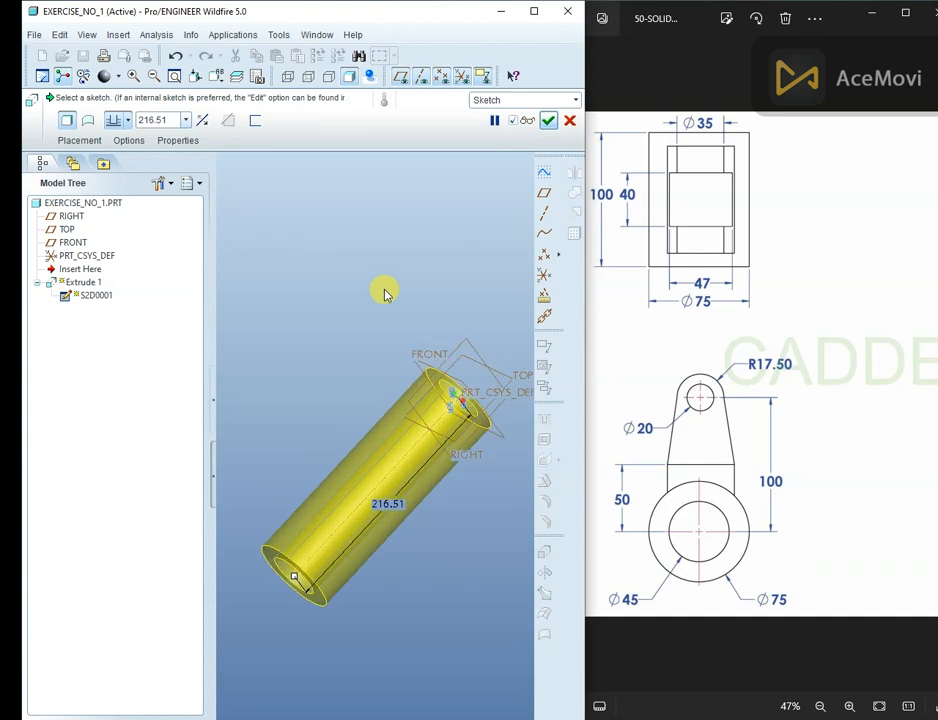
left_click(129, 120)
left_click(117, 164)
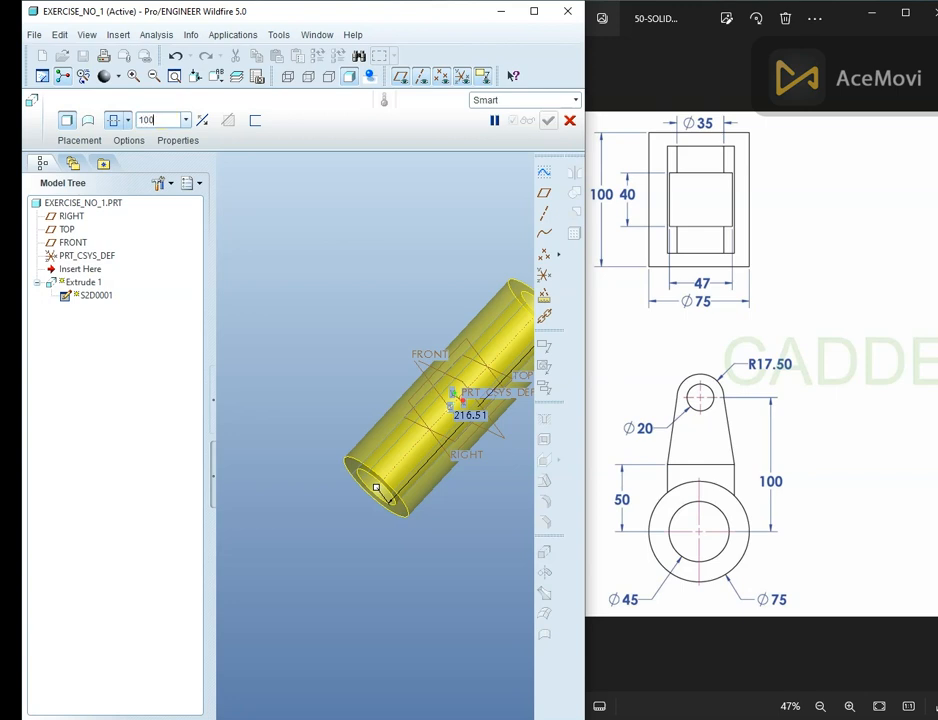
type("100.0")
key("Return")
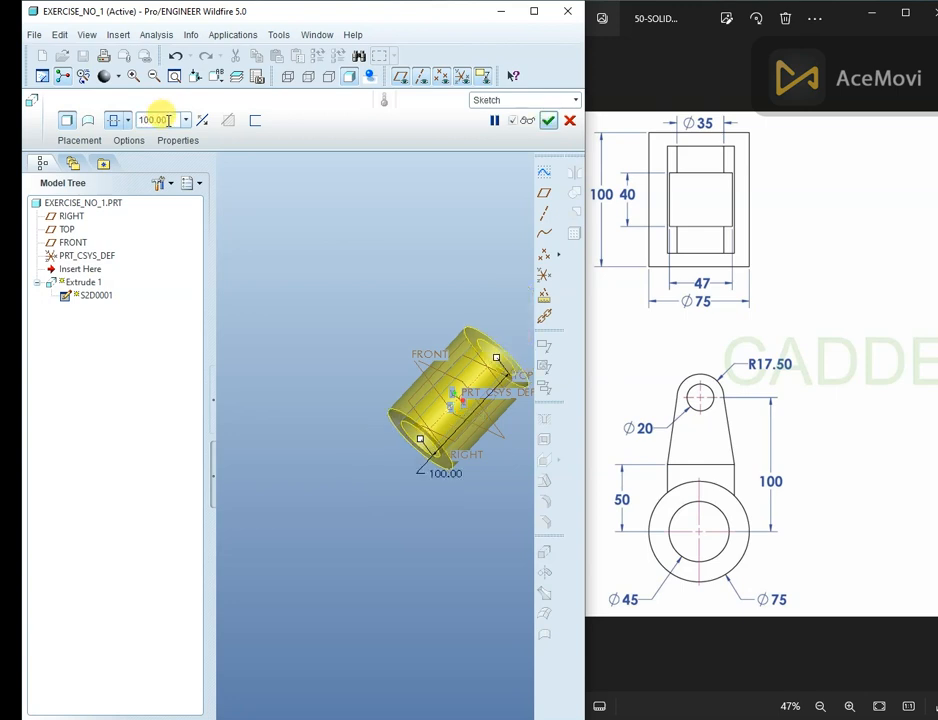
left_click(548, 121)
- Start a second solid extrusion and open its internal sketch on the FRONT plane, with RIGHT as the right-facing reference
middle_click_drag(538, 425, 452, 289)
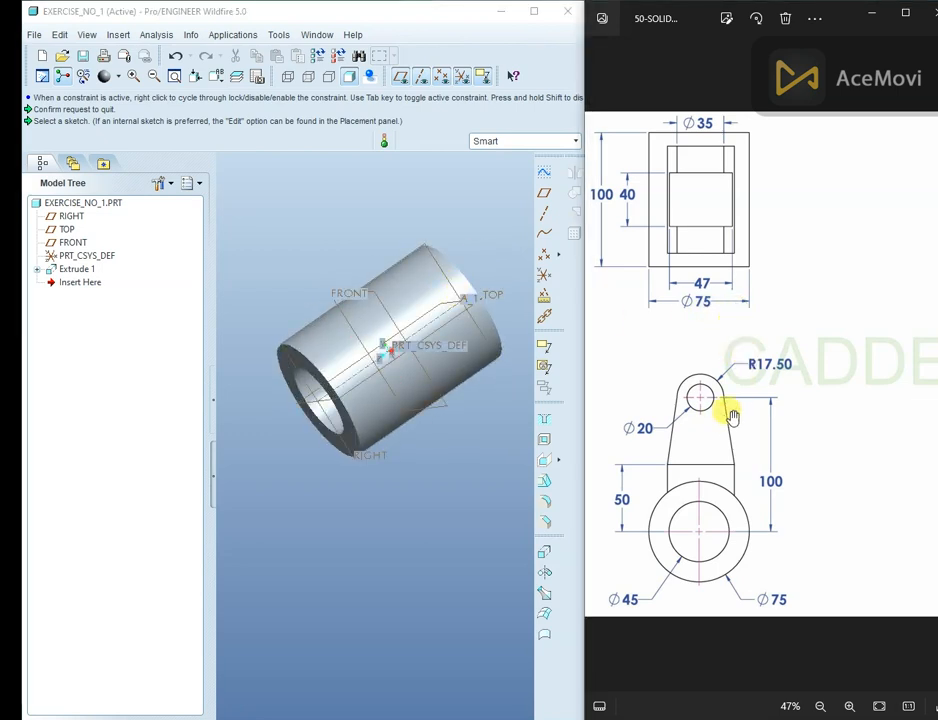
left_click_drag(853, 359, 673, 350)
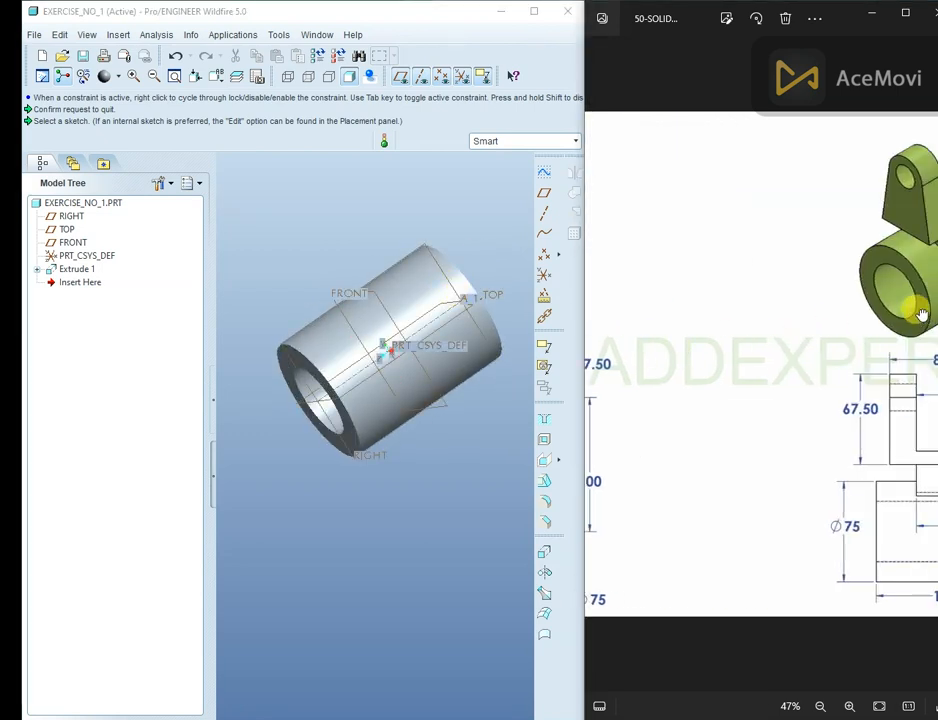
left_click_drag(921, 314, 812, 310)
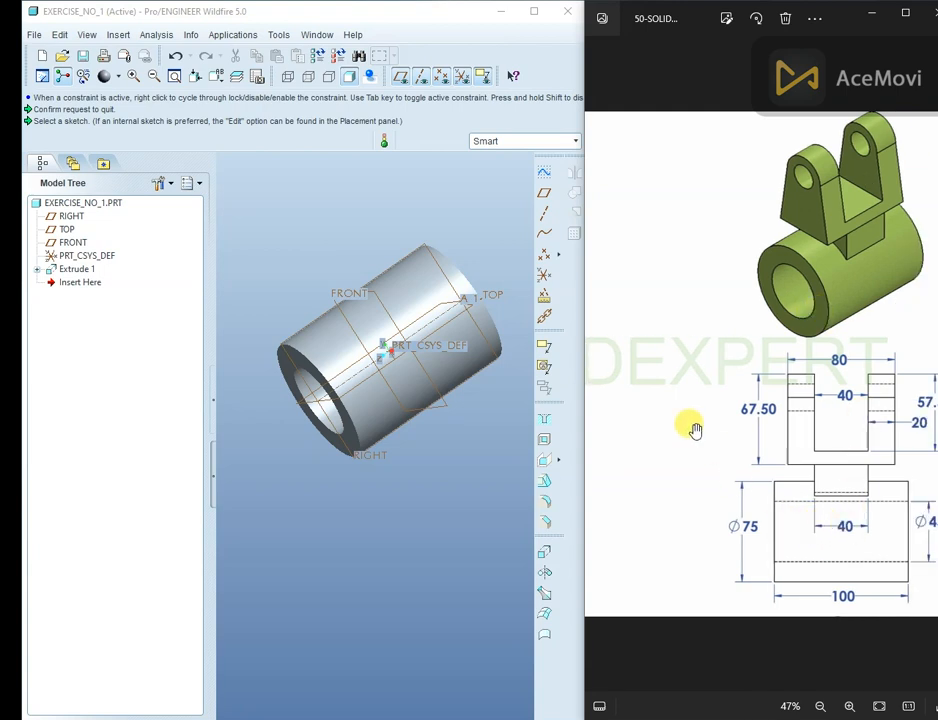
left_click_drag(691, 427, 741, 396)
left_click_drag(624, 382, 808, 325)
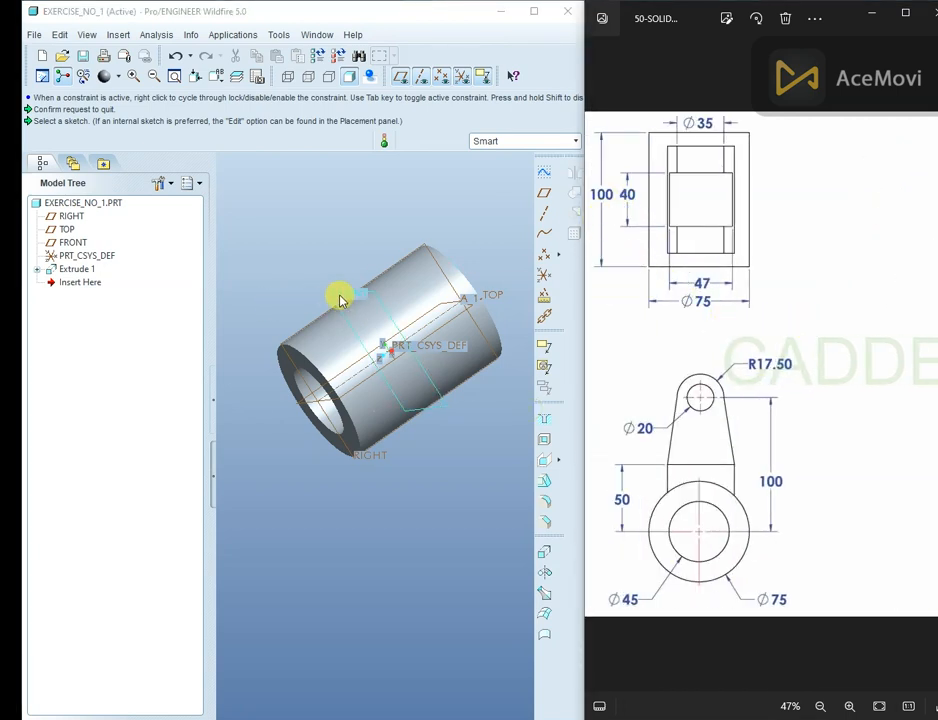
left_click(331, 264)
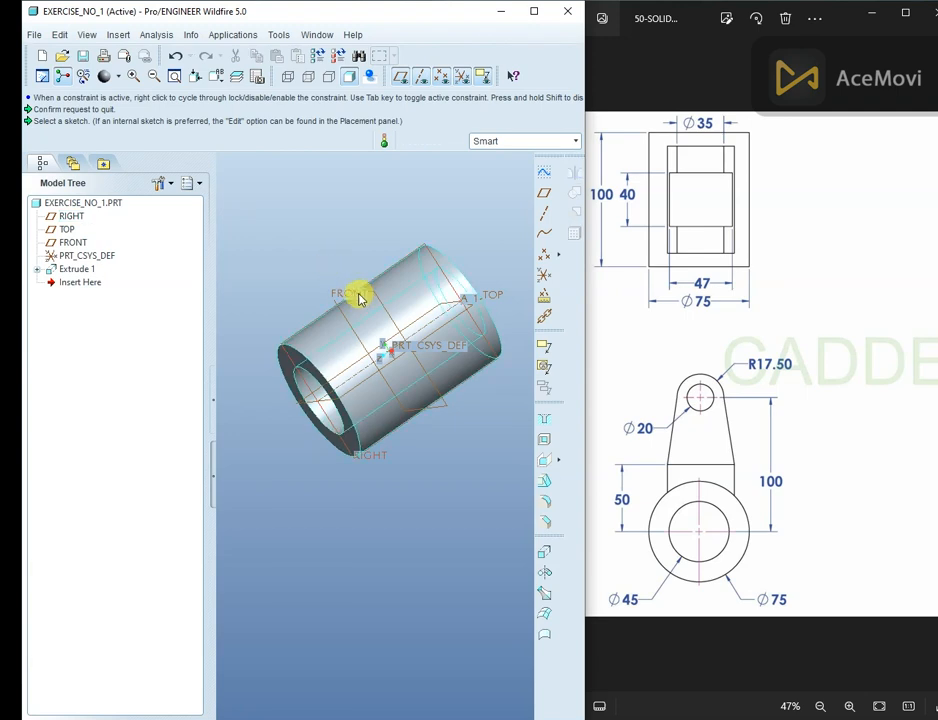
left_click(338, 300)
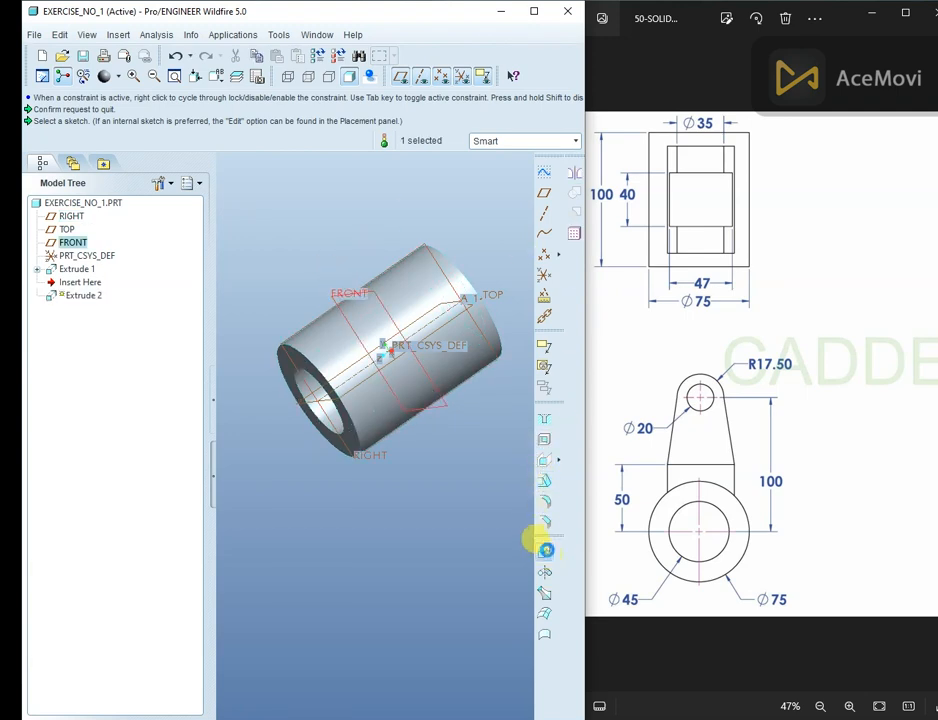
left_click(545, 549)
left_click(84, 141)
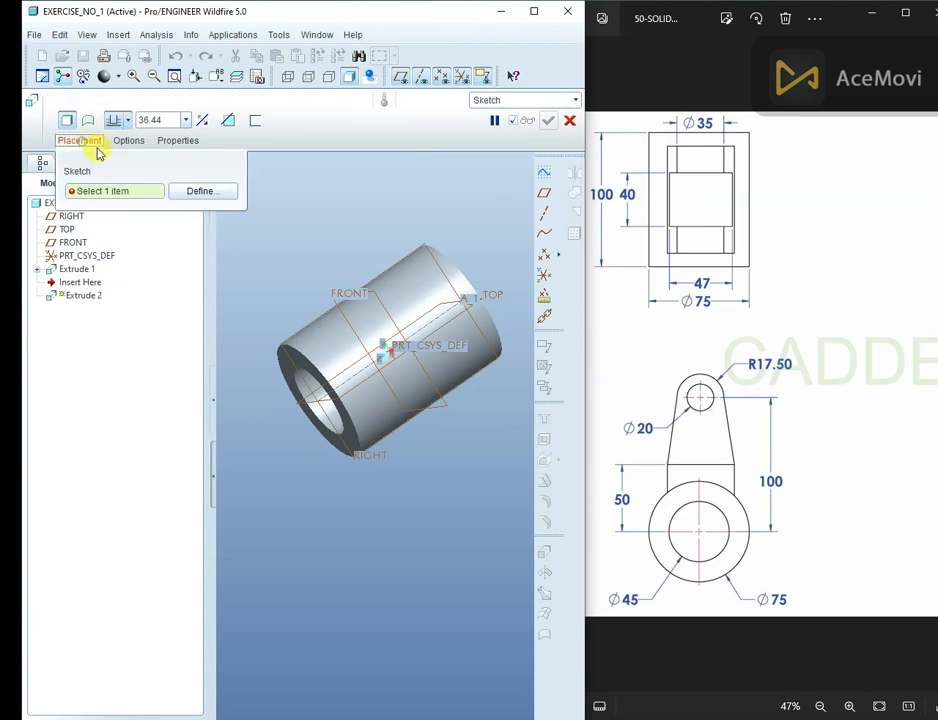
left_click(214, 190)
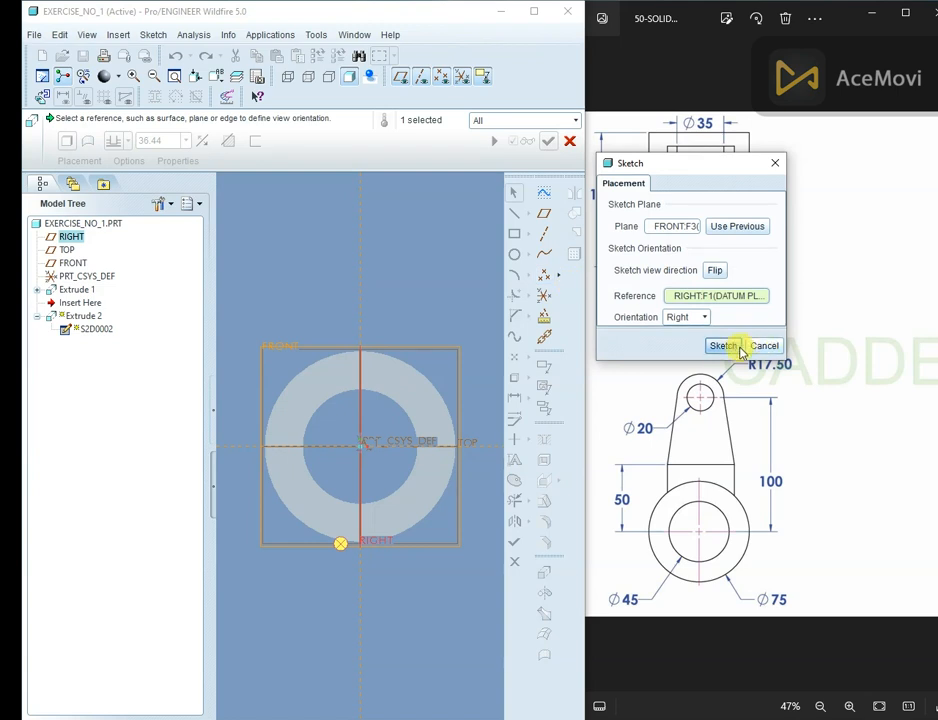
left_click(740, 348)
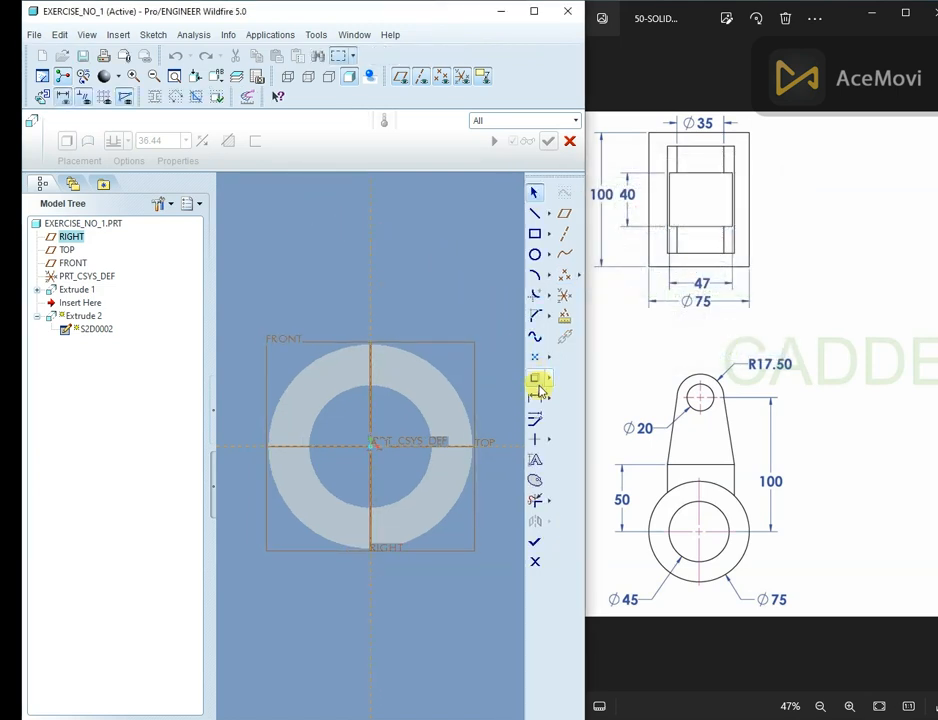
- Project the upper half of the cylinder's outer circular edge into the sketch as a single used edge
left_click(539, 388)
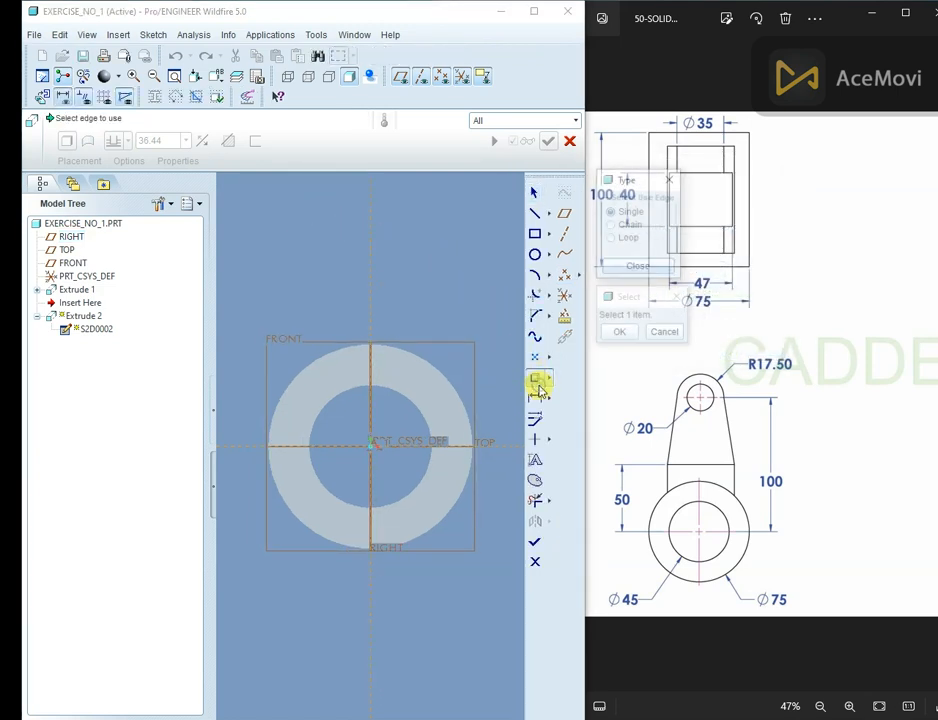
left_click(401, 347)
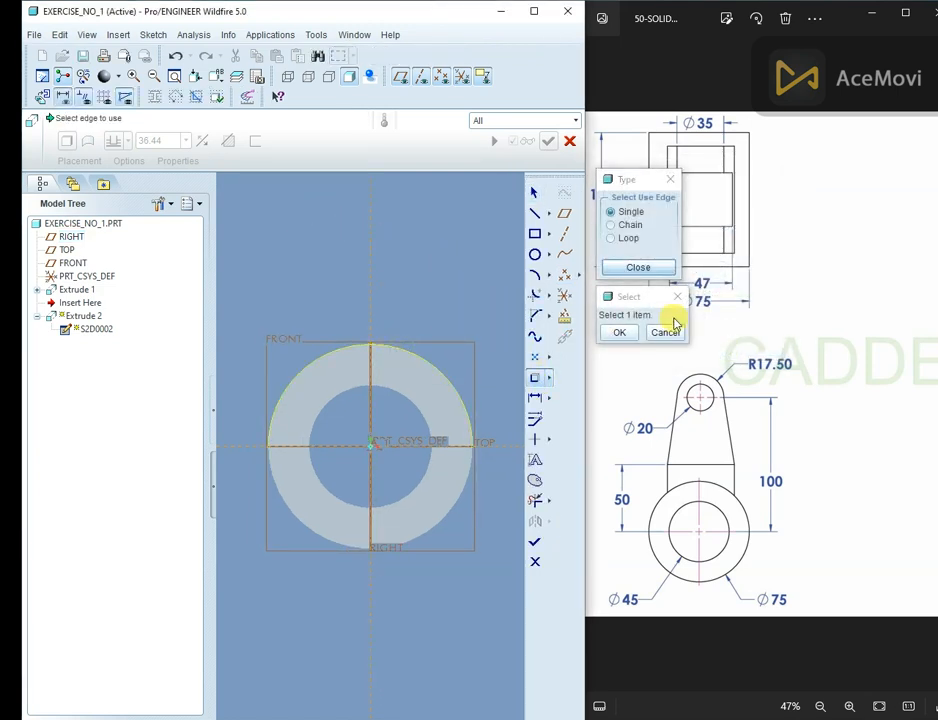
left_click(619, 332)
left_click(638, 267)
scroll(345, 352, "up", 1)
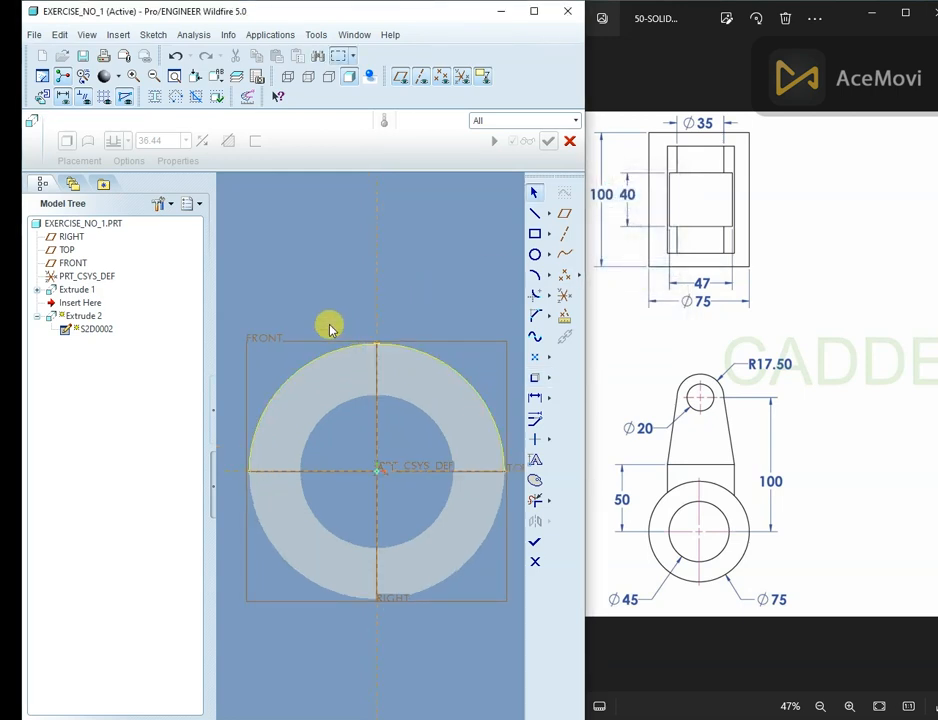
- Sketch three connected lines forming an open-bottomed rectangle about 34 mm wide and 14 mm high on top of the projected arc
right_click(305, 218)
right_click(287, 226)
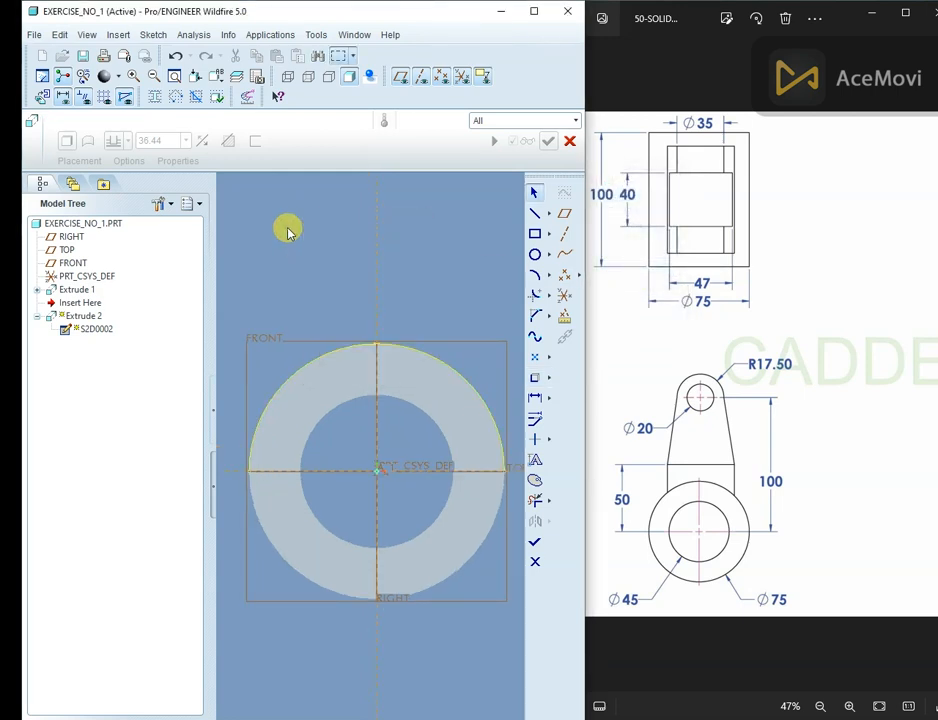
left_click(318, 293)
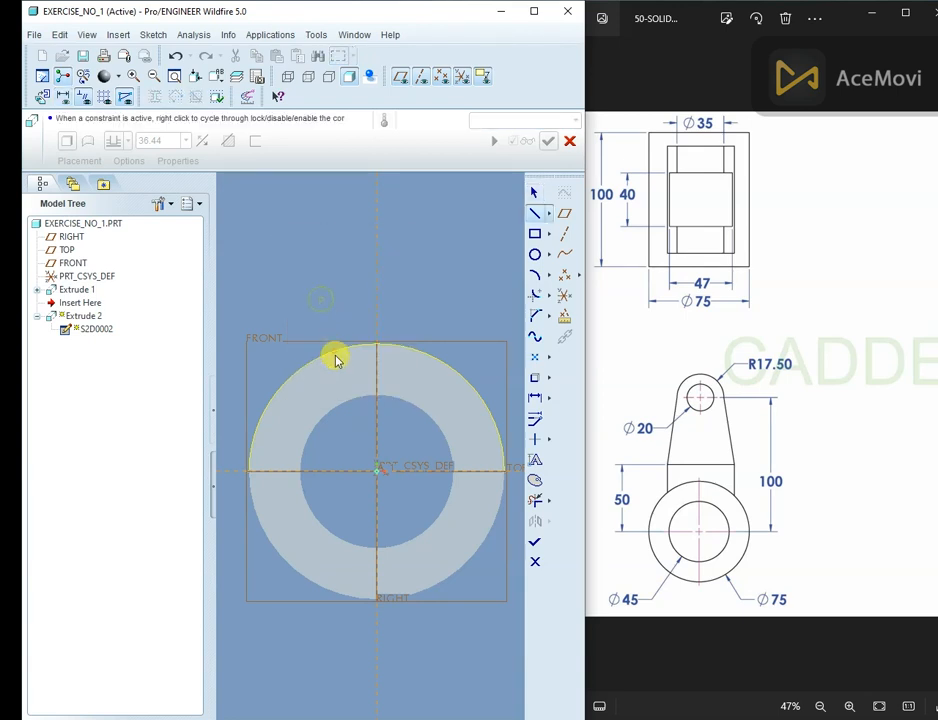
left_click(317, 357)
left_click(318, 311)
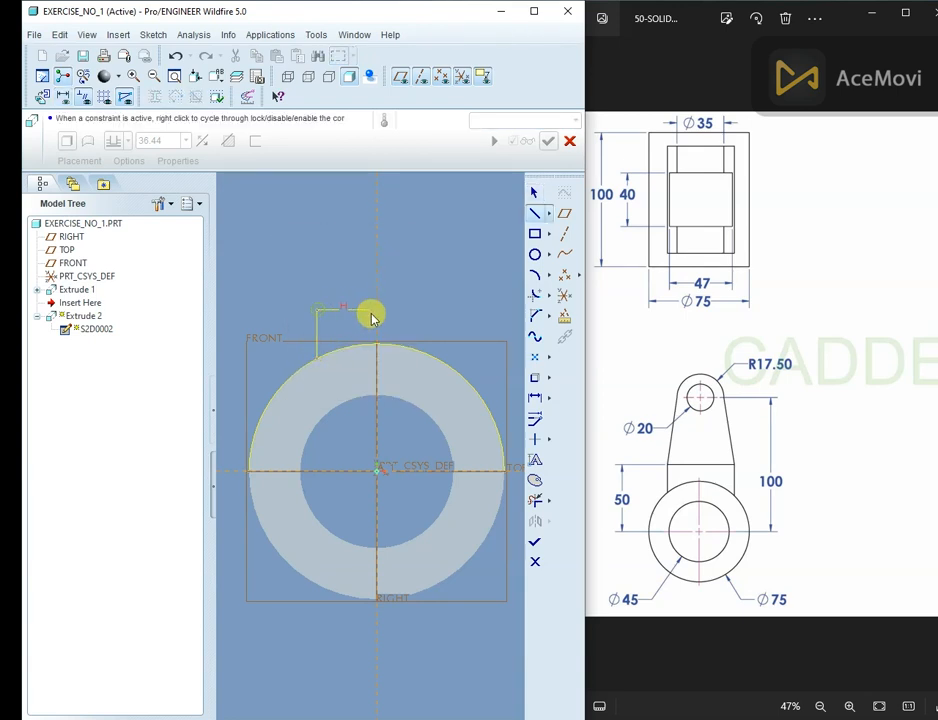
left_click(433, 356)
middle_click(450, 292)
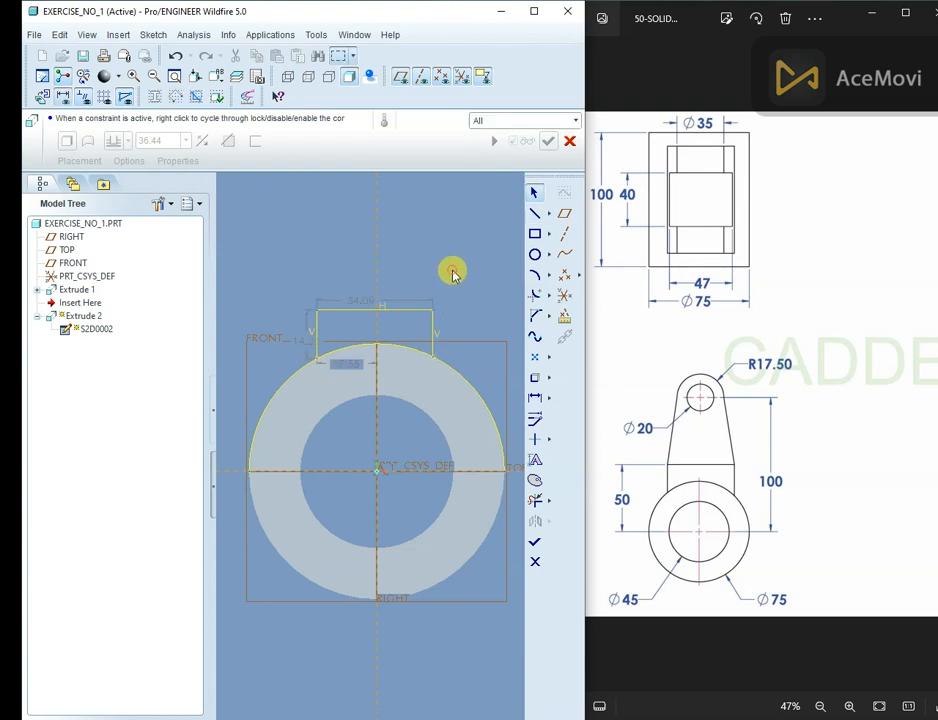
- Add a vertical centerline through the sketch origin along the RIGHT plane reference
right_click(452, 273)
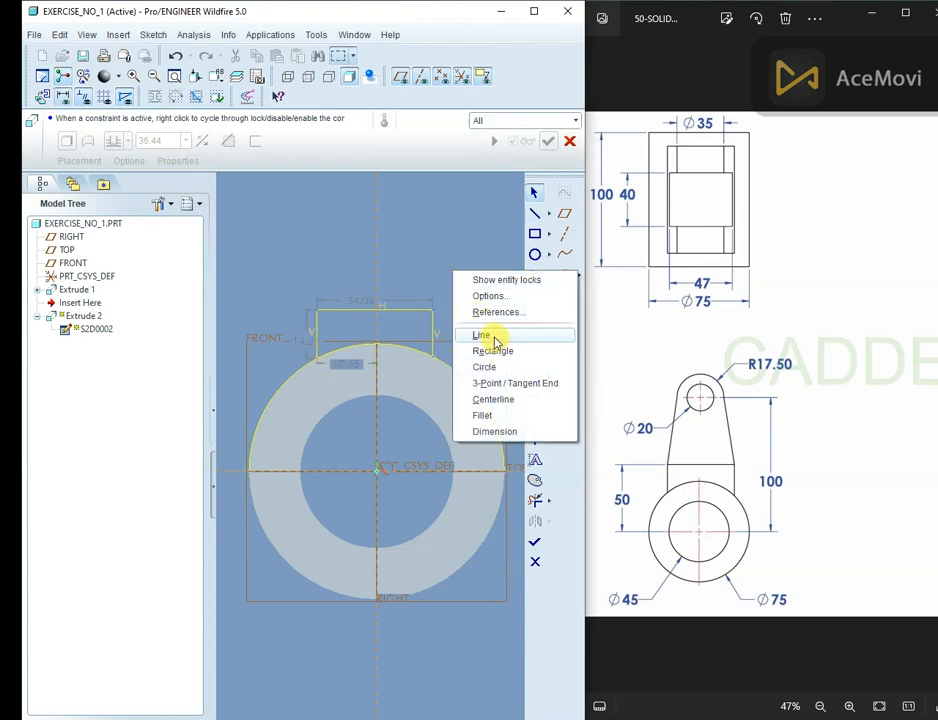
left_click(482, 399)
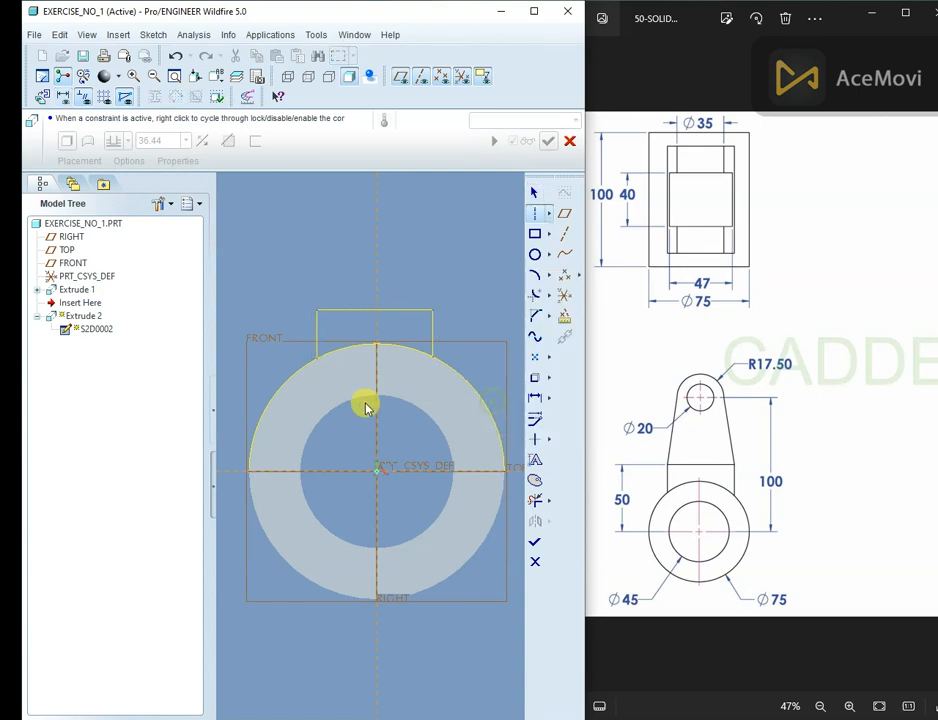
left_click(379, 303)
middle_click(358, 302)
- Constrain the rectangle's two upper corners to be symmetric about the vertical centerline
scroll(358, 302, "down", 1)
scroll(358, 302, "down", 1)
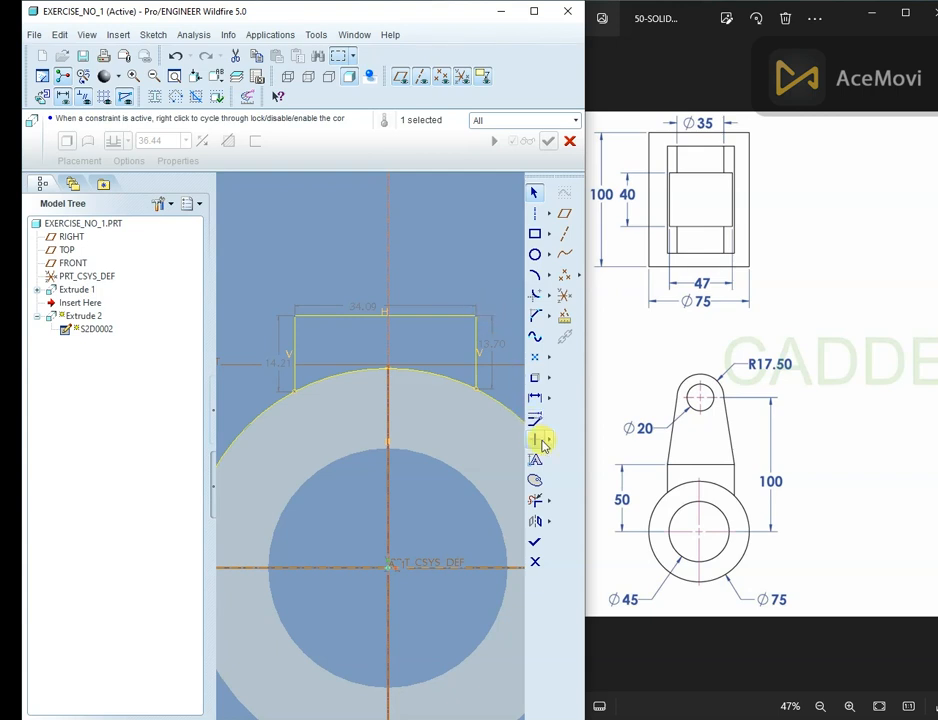
left_click(551, 440)
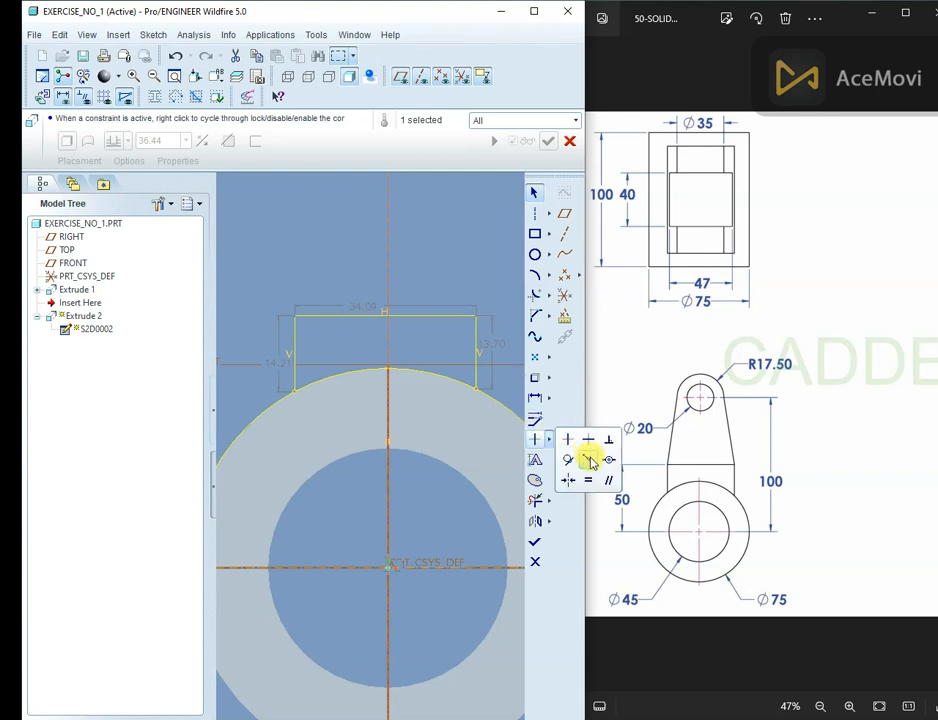
left_click(568, 479)
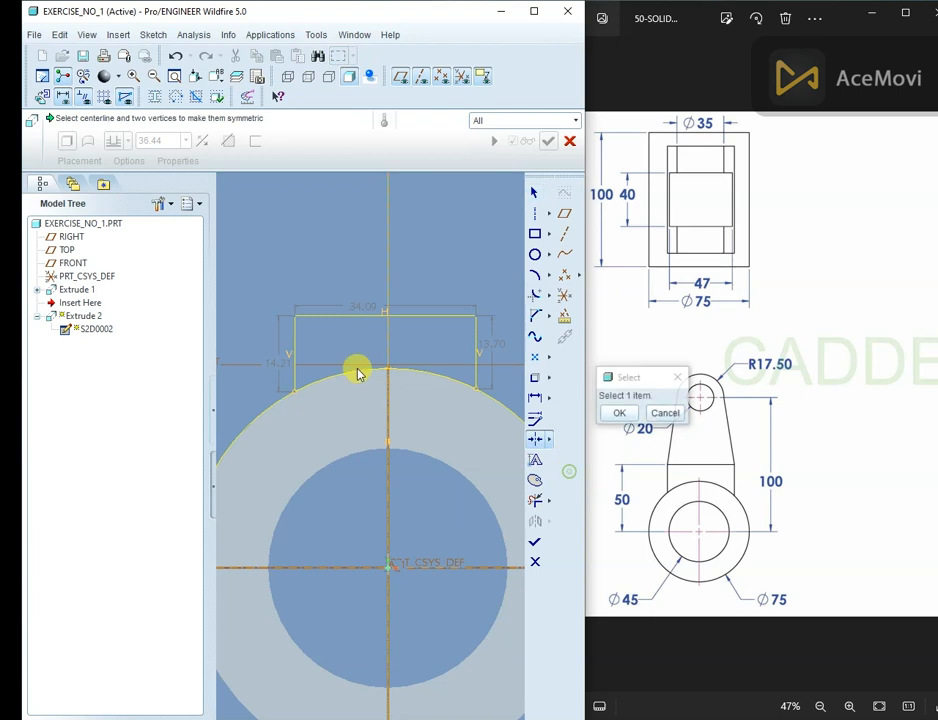
left_click(294, 317)
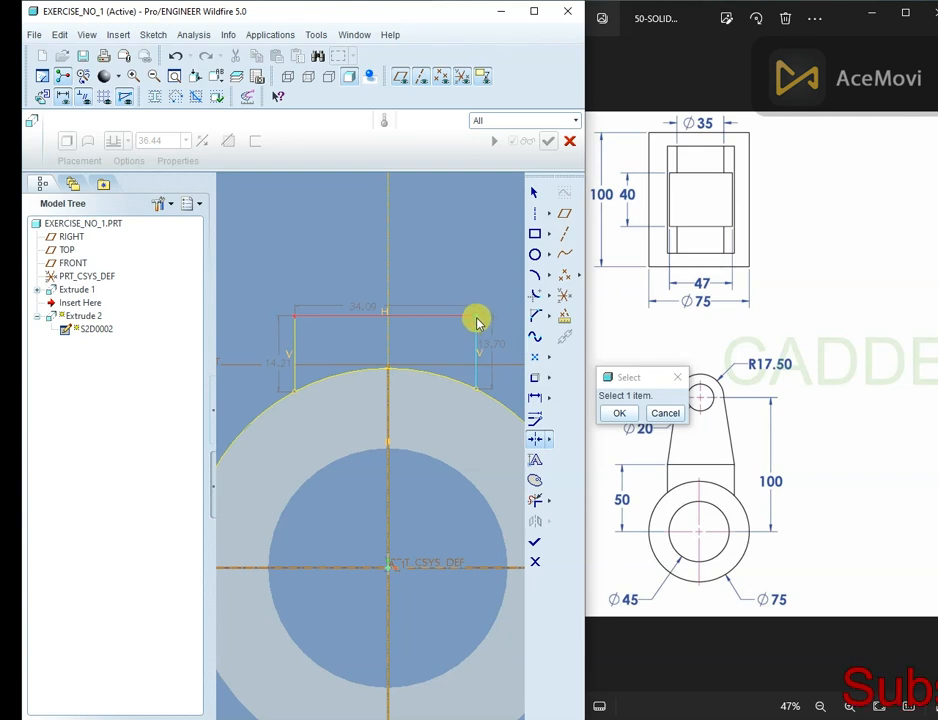
middle_click(400, 268)
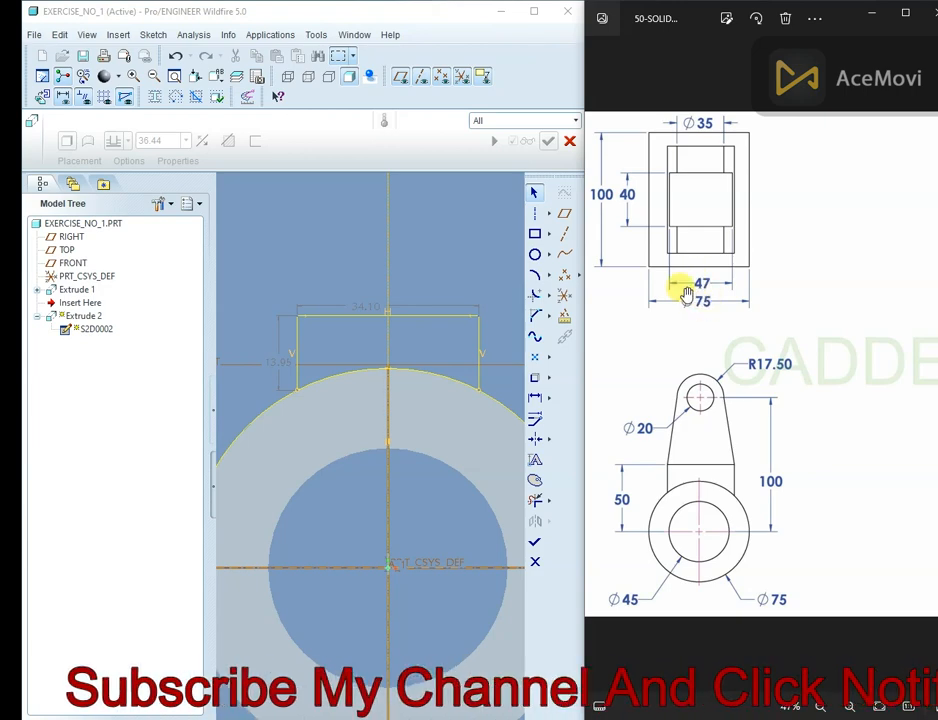
- Set the rectangle's width to 45 mm
left_click_drag(829, 435, 768, 437)
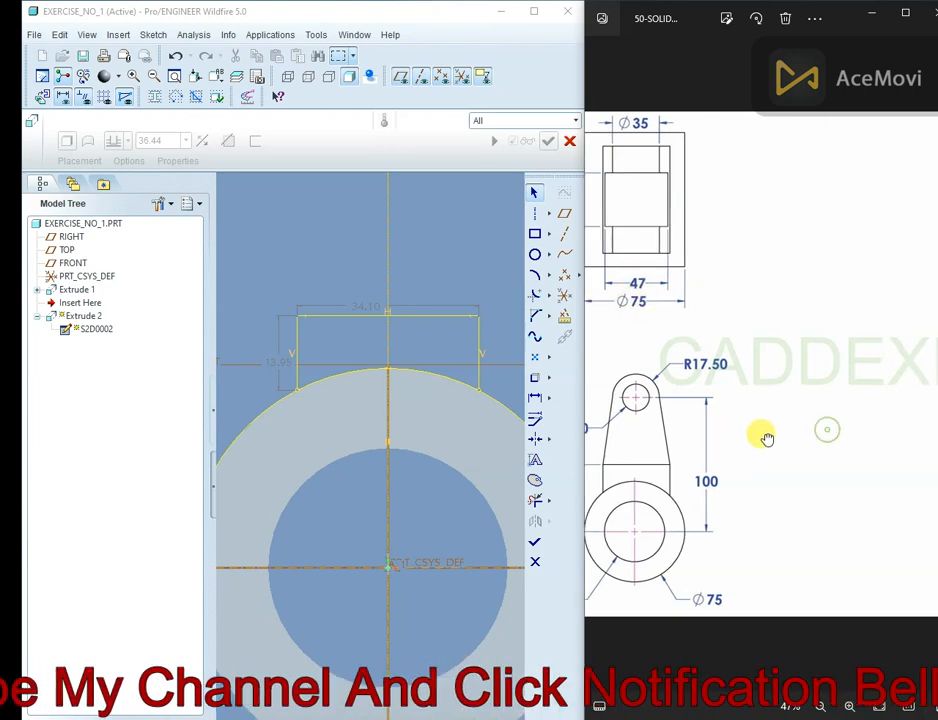
double_click(368, 304)
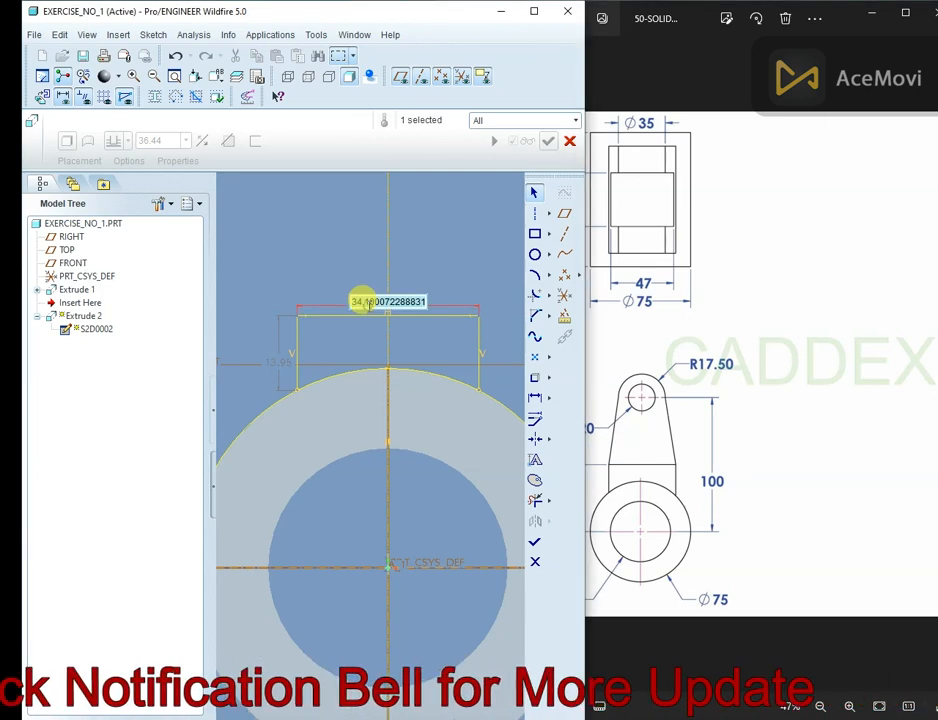
type("45.0")
key("Return")
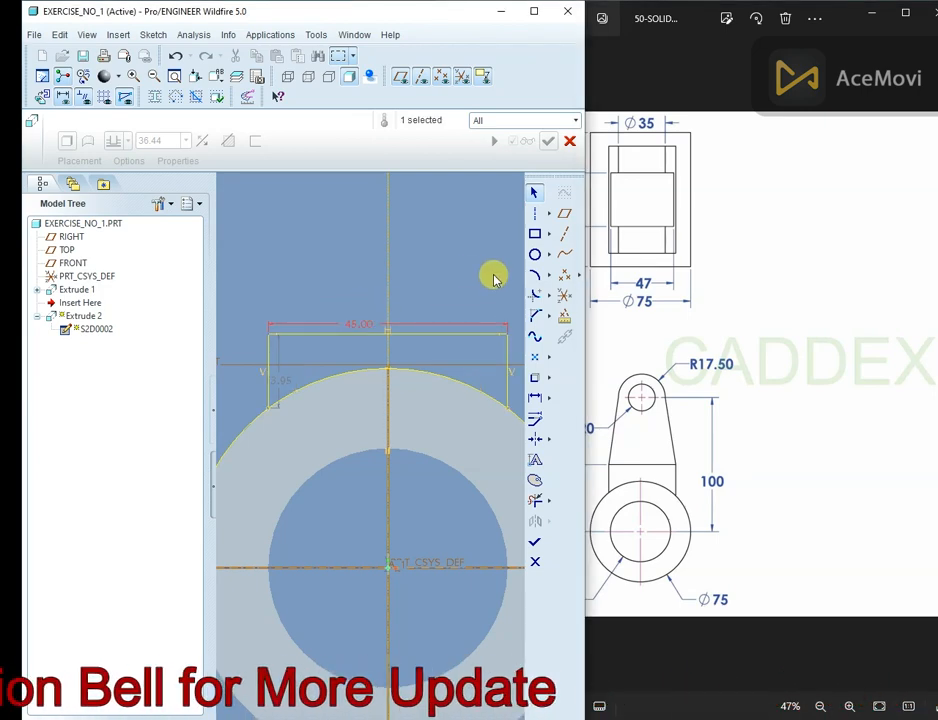
- Dimension the rectangle's top line from the horizontal reference through the cylinder's centre and set the height to 50 mm
left_click_drag(862, 371, 624, 401)
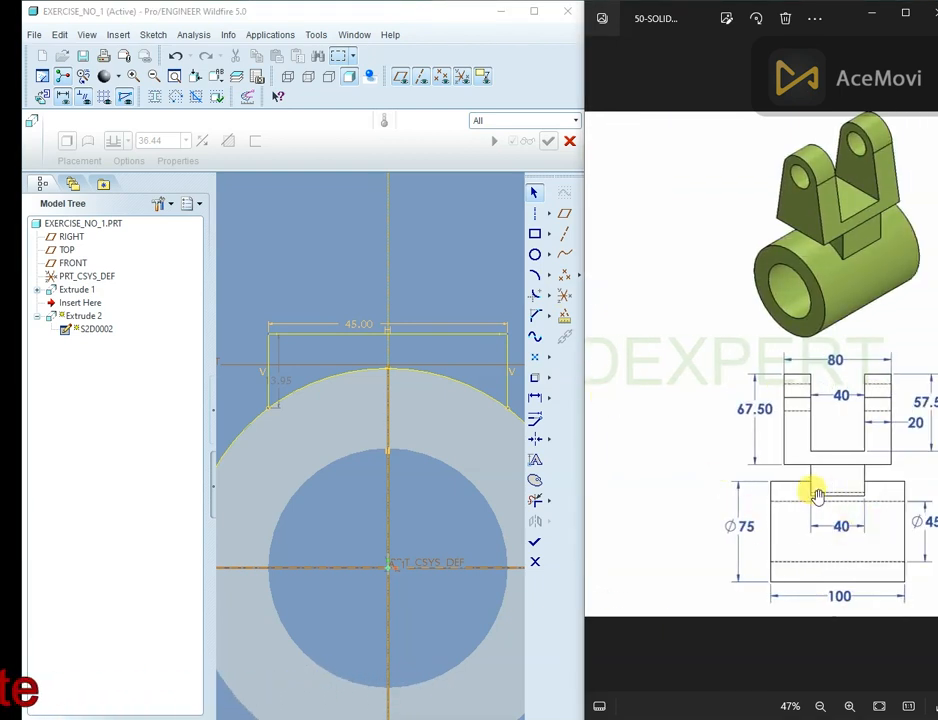
mouse_move(760, 488)
left_mouse_down()
mouse_move(930, 470)
mouse_move(766, 436)
mouse_move(858, 436)
left_mouse_up()
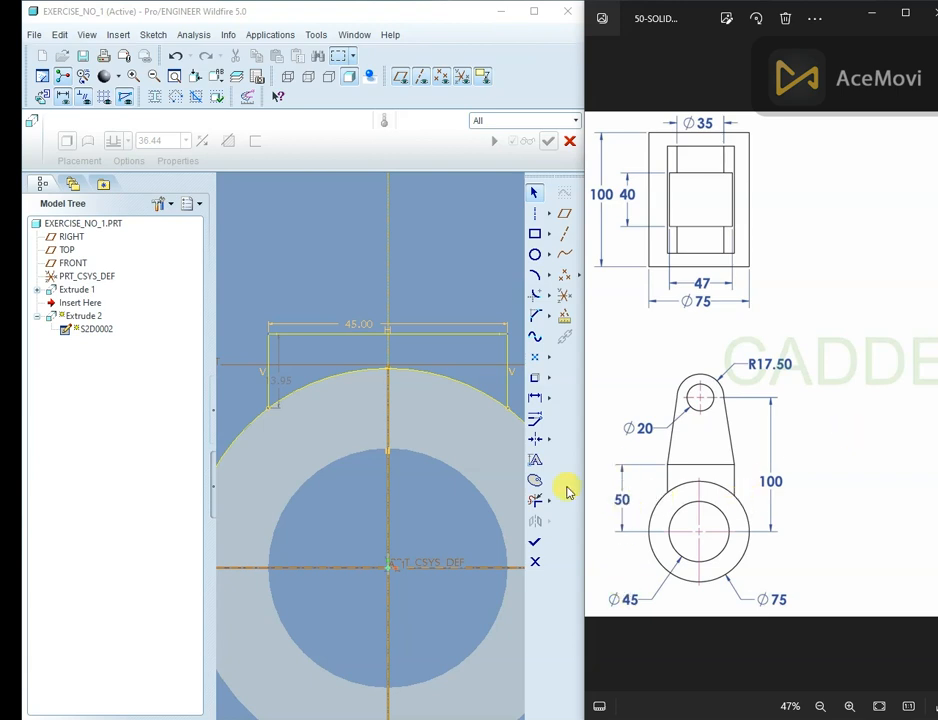
right_click(346, 250)
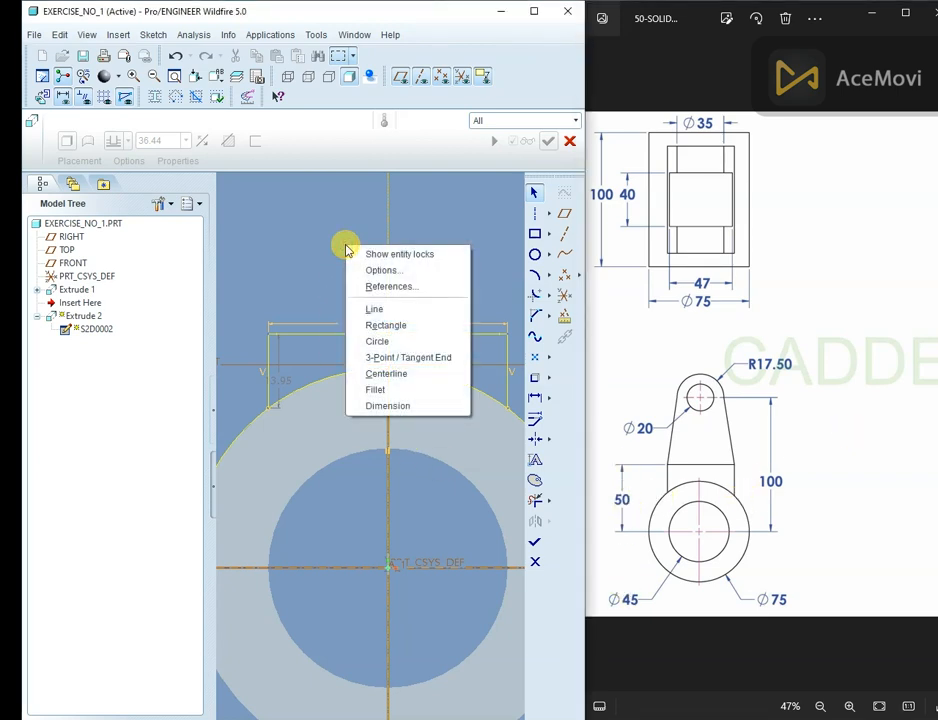
left_click(387, 405)
scroll(375, 345, "down", 3)
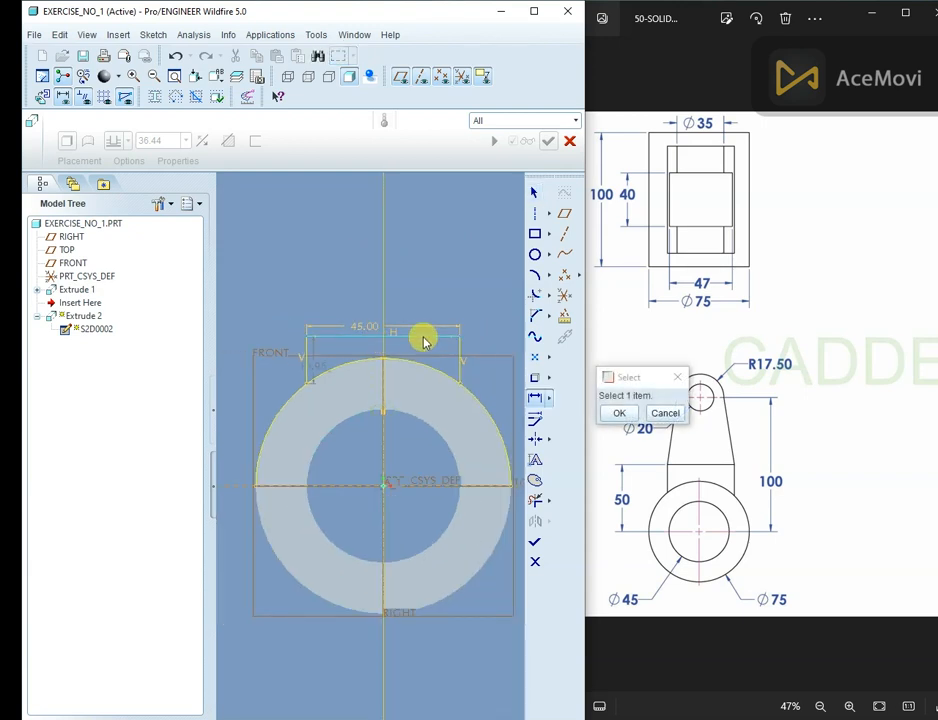
left_click(424, 342)
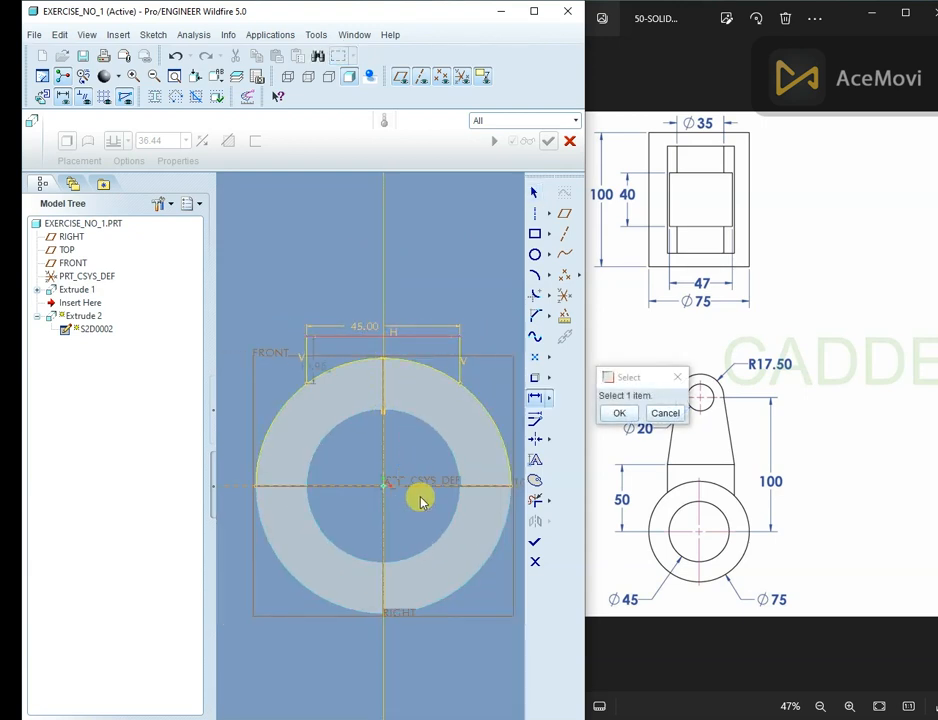
left_click(422, 487)
middle_click(425, 441)
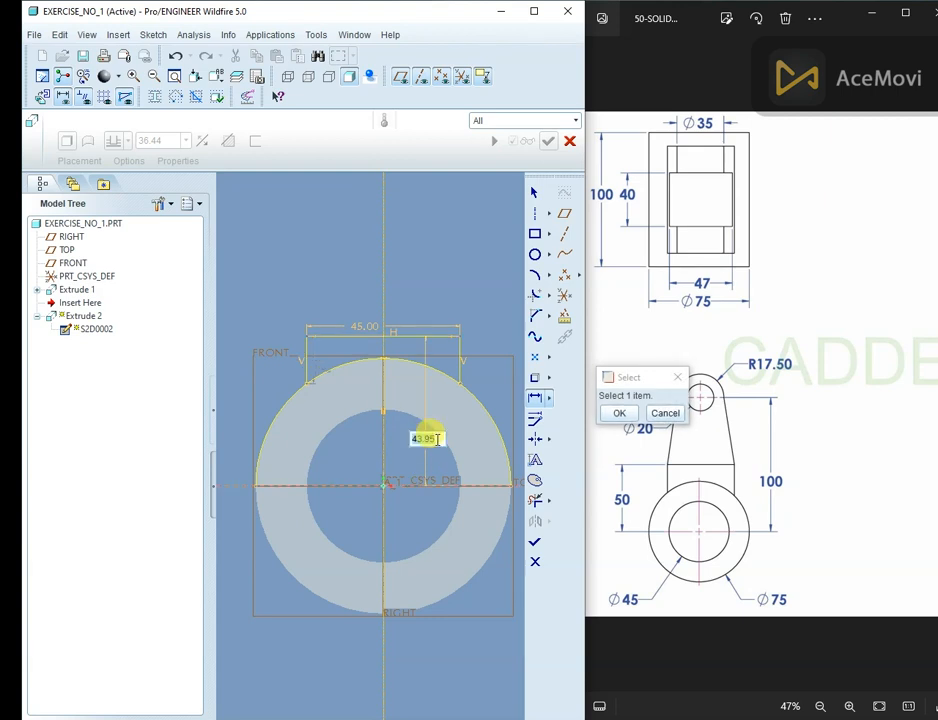
key("Return")
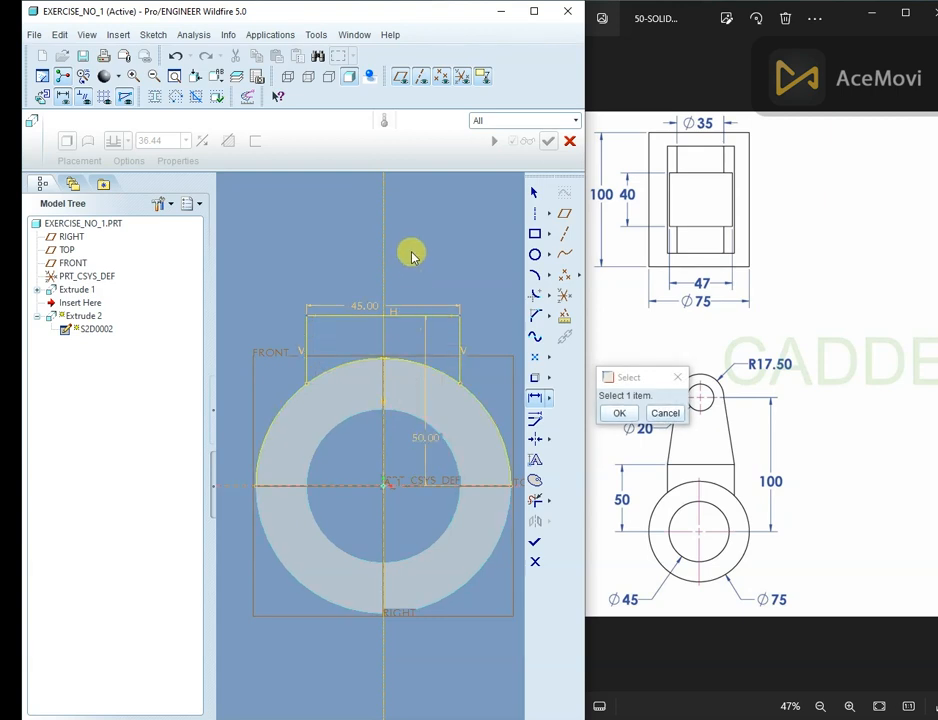
left_click(622, 416)
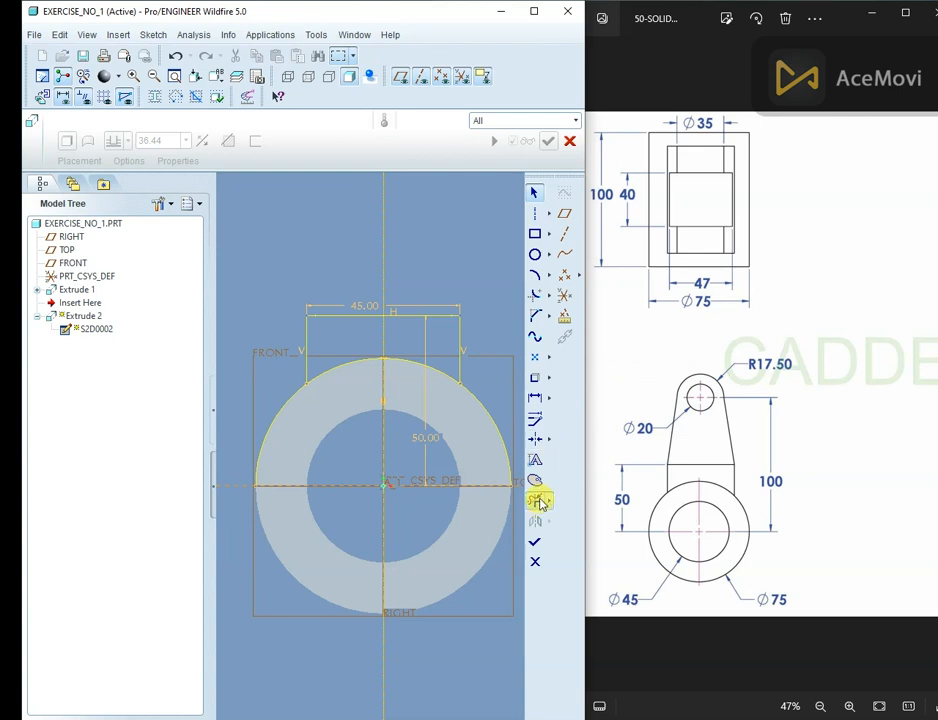
- Trim away the arc portions outside the rectangle's vertical sides and finish the sketch
left_click(538, 501)
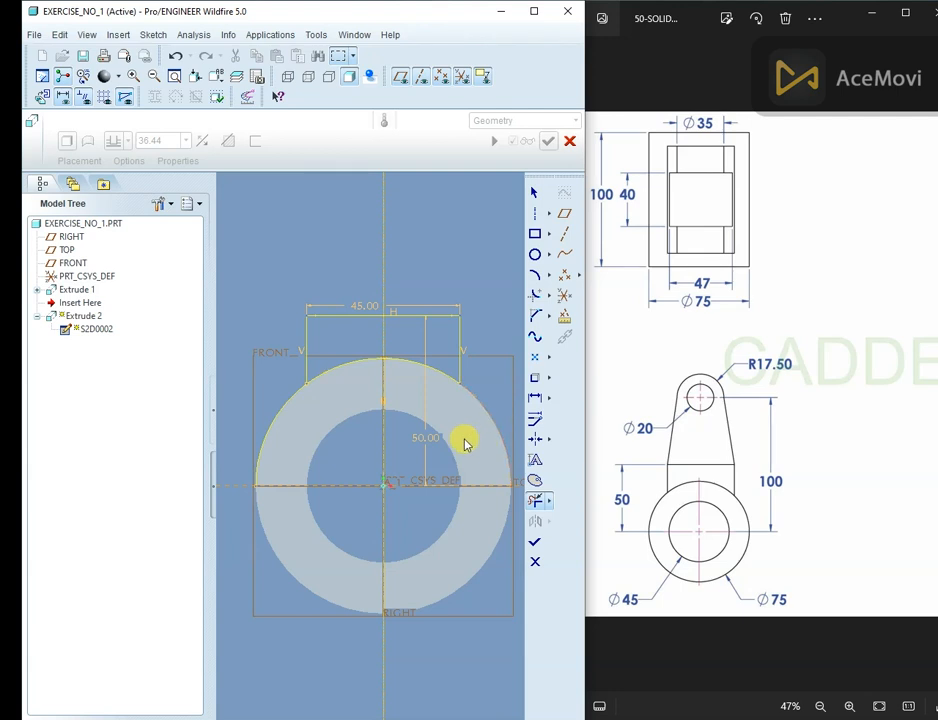
left_click(284, 404)
middle_click(398, 228)
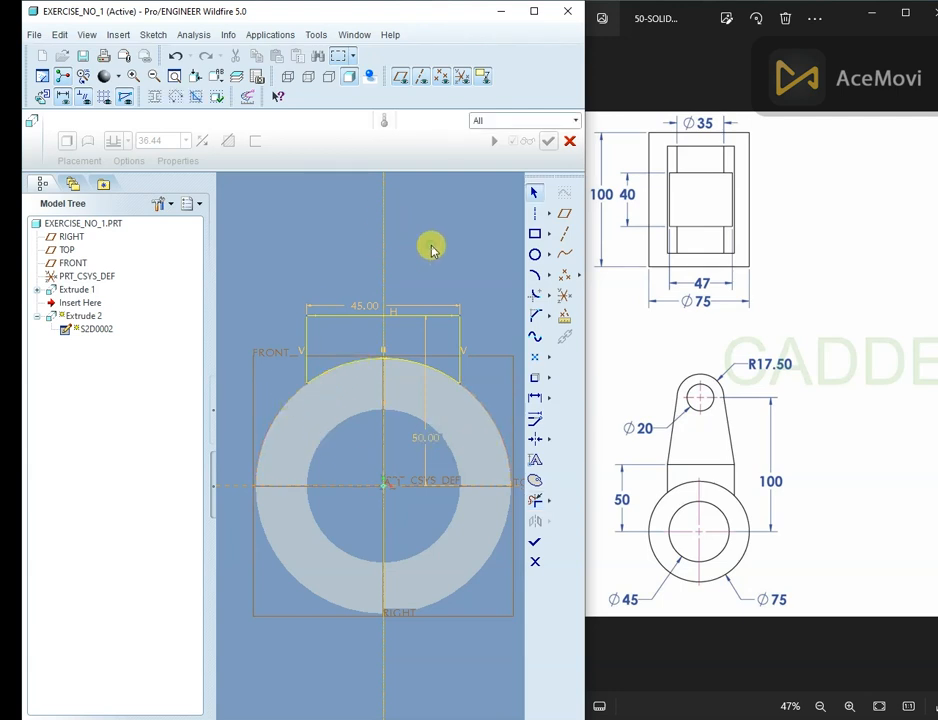
mouse_move(431, 249)
middle_mouse_down()
mouse_move(406, 258)
mouse_move(435, 255)
mouse_move(443, 266)
middle_mouse_up()
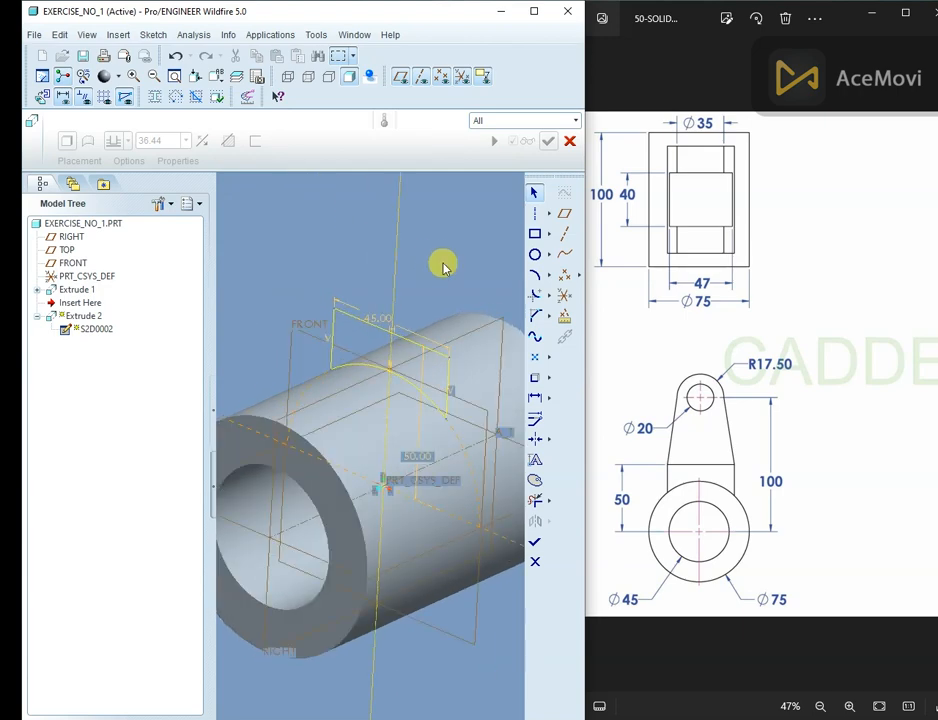
left_click(533, 548)
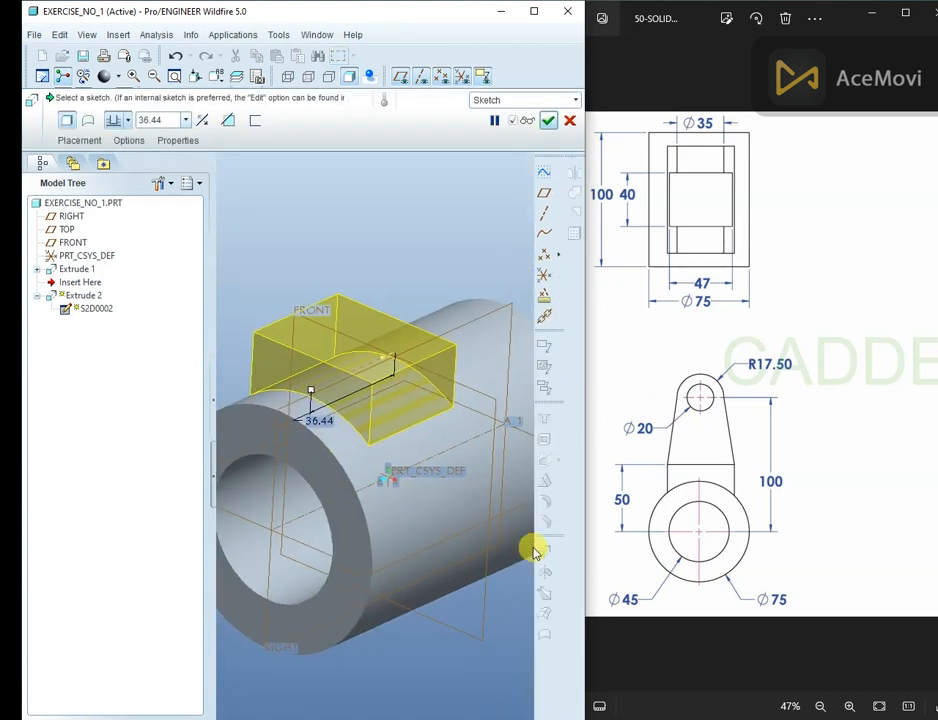
- Extrude the block profile symmetrically about the FRONT plane to a total depth of 40 mm
mouse_move(908, 462)
left_mouse_down()
mouse_move(790, 466)
mouse_move(908, 460)
left_mouse_up()
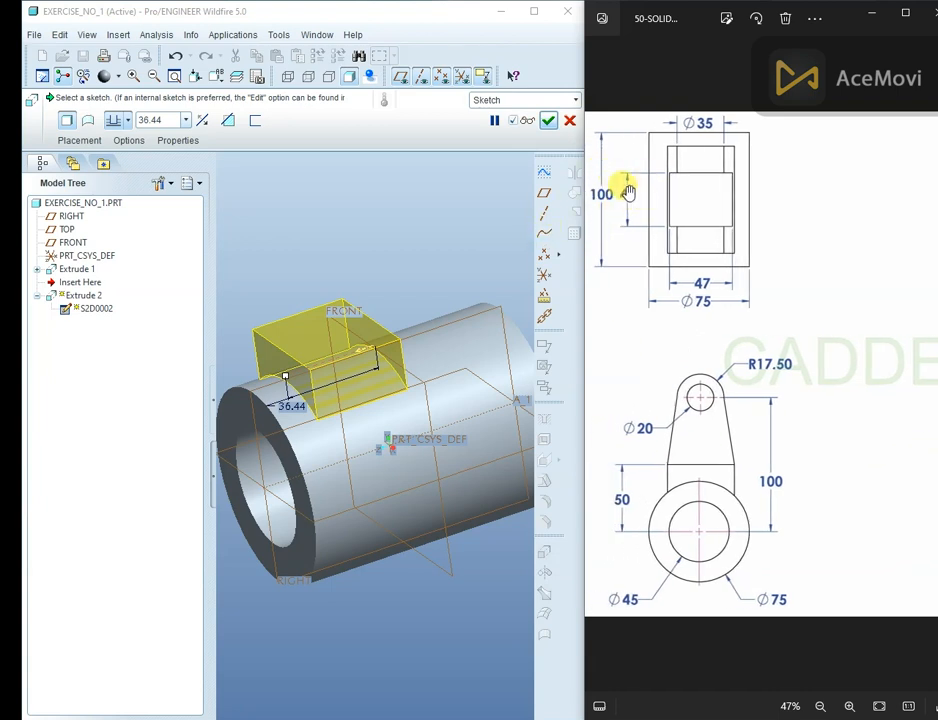
left_click(127, 120)
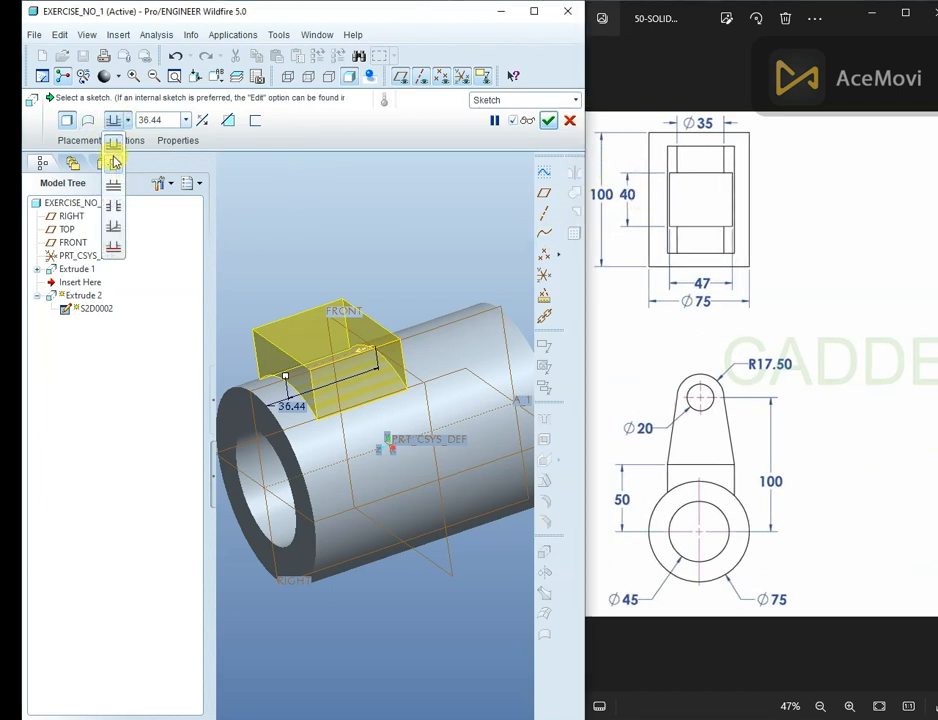
left_click(114, 162)
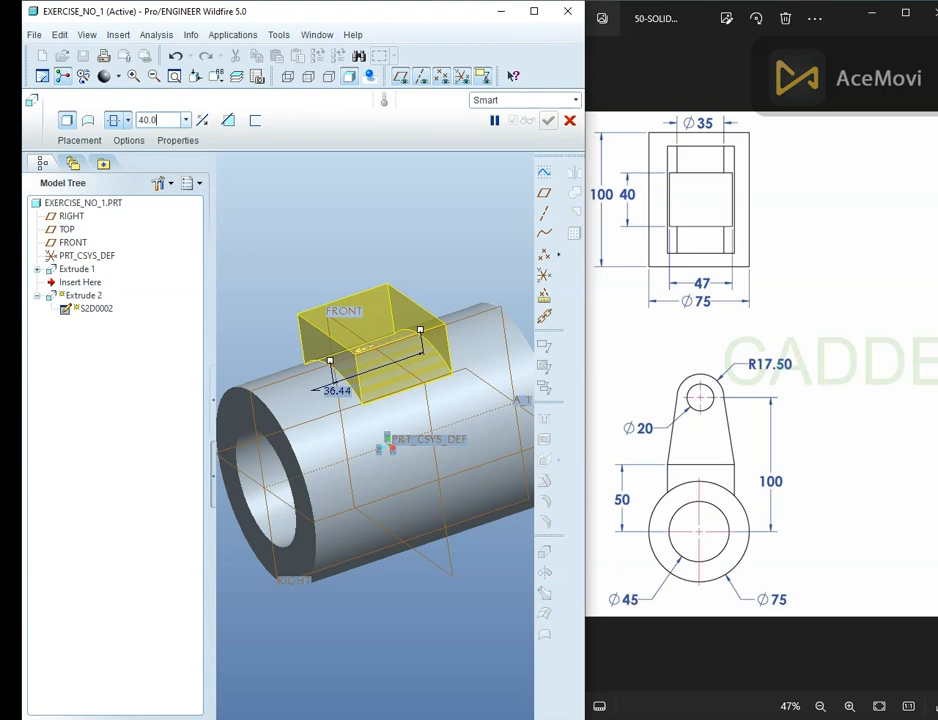
type("40.0")
key("Return")
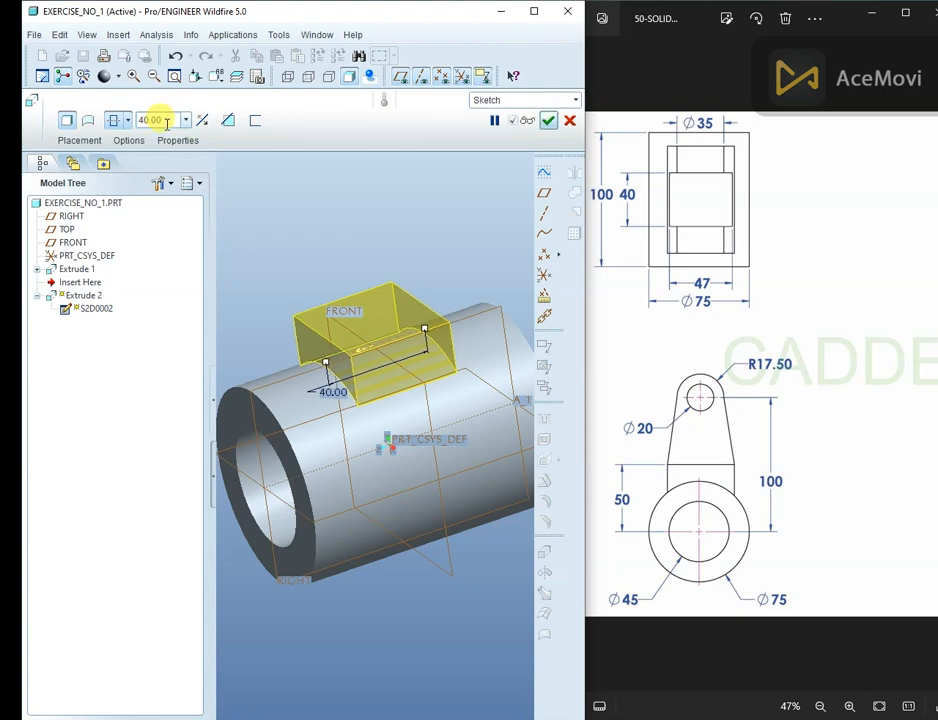
left_click(548, 121)
middle_click_drag(463, 199, 400, 252)
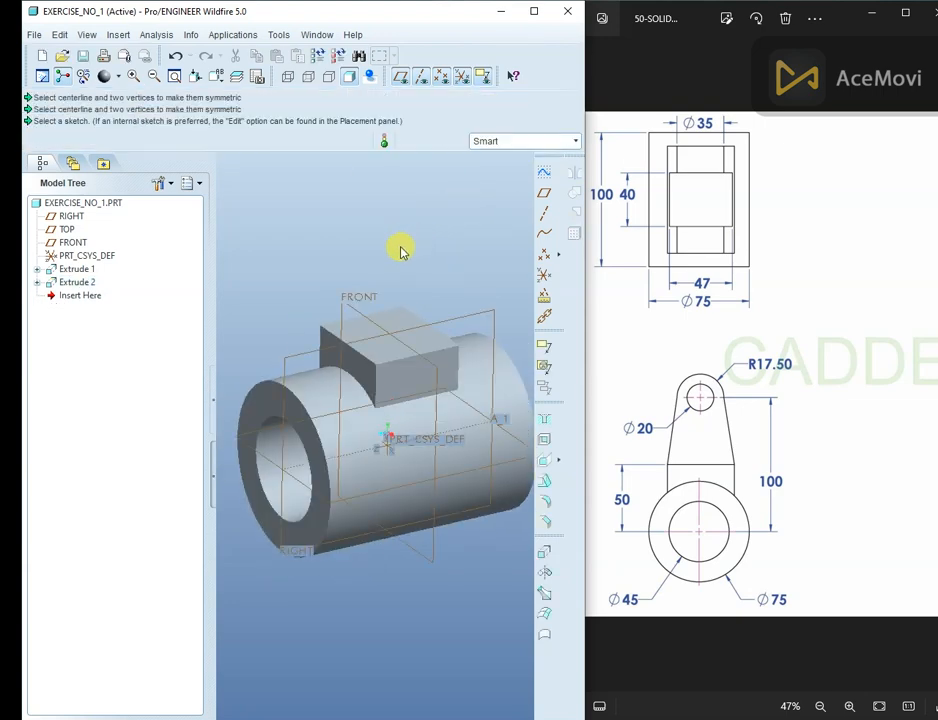
scroll(400, 252, "up", 2)
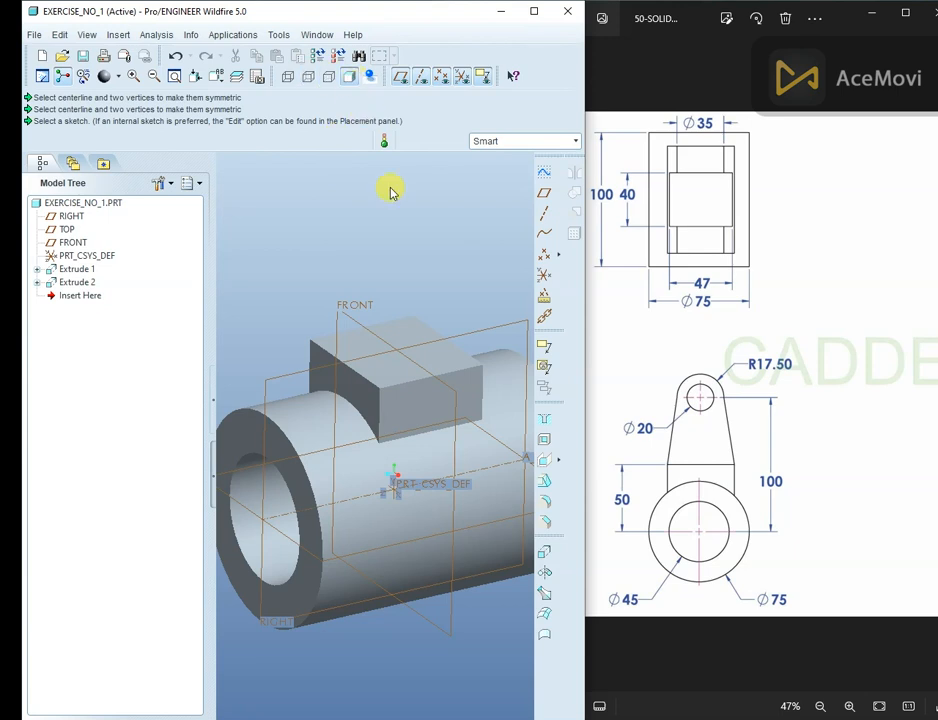
- Examine the reference drawing's views for the fork's width, arm thickness, heights and hole dimensions
scroll(425, 225, "down", 1)
scroll(427, 226, "up", 1)
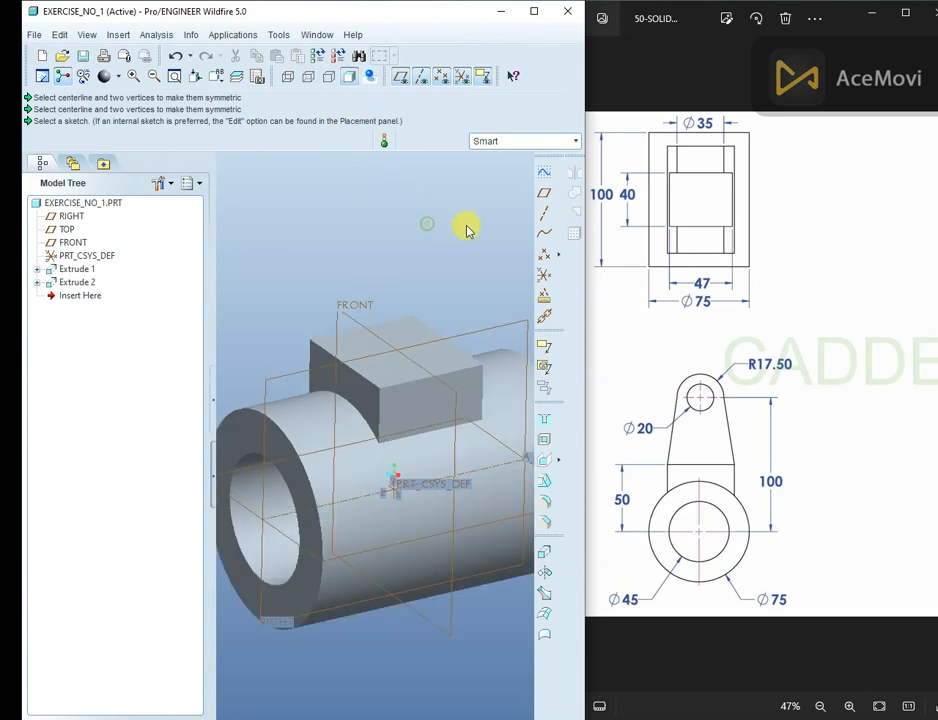
mouse_move(824, 340)
left_mouse_down()
mouse_move(779, 335)
mouse_move(868, 311)
left_mouse_up()
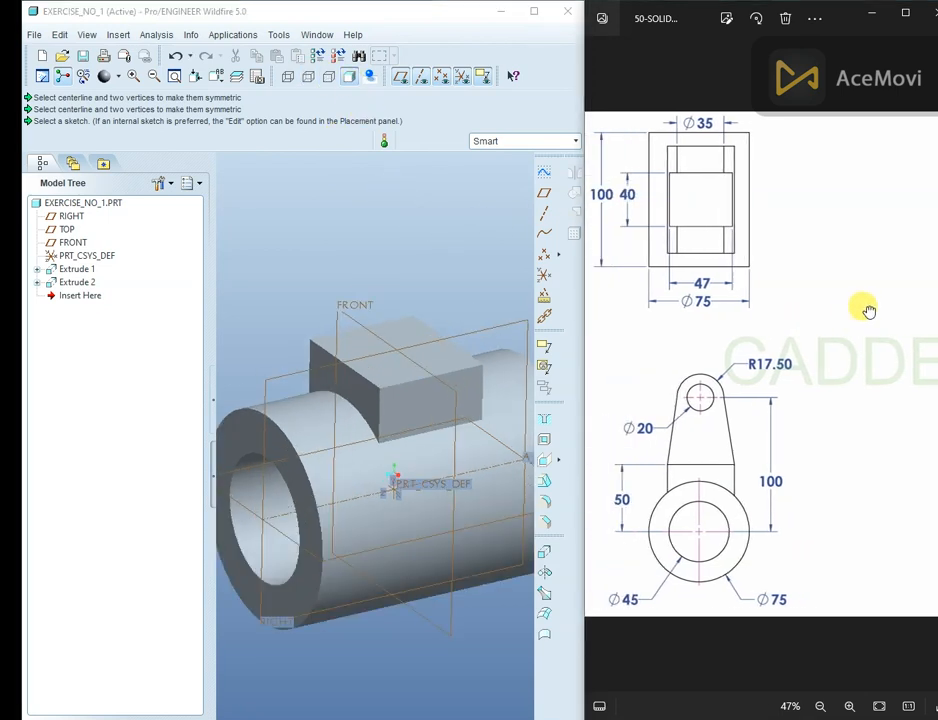
left_click_drag(806, 399, 669, 397)
left_click_drag(868, 393, 765, 408)
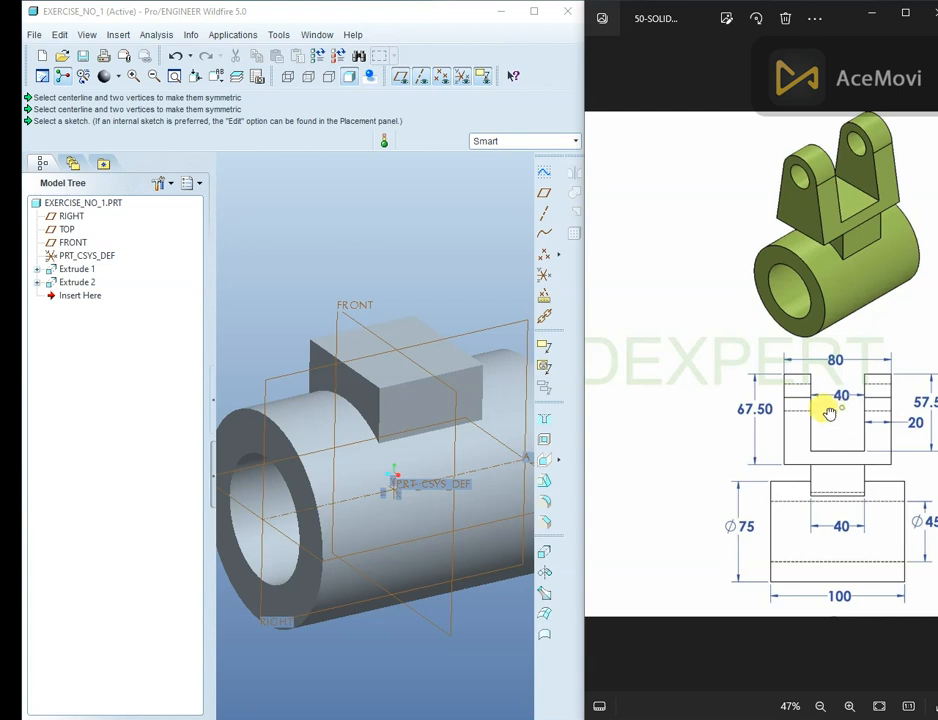
mouse_move(829, 413)
left_mouse_down()
mouse_move(817, 398)
mouse_move(813, 250)
left_mouse_up()
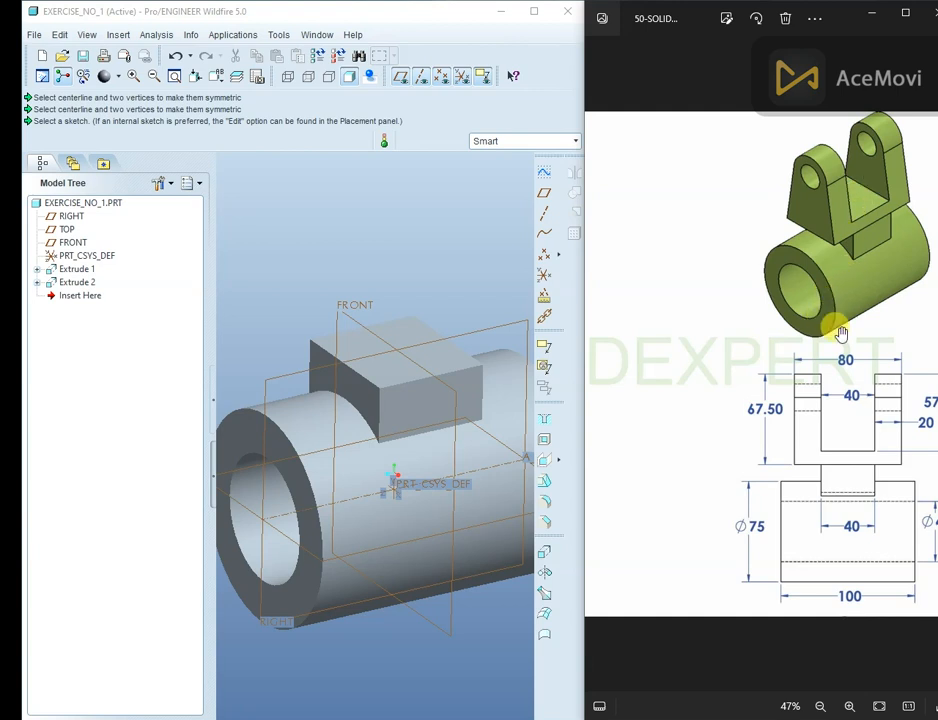
left_click_drag(771, 380, 905, 371)
left_click_drag(712, 380, 893, 364)
- Start a new extrusion and open its internal sketch on the FRONT plane
left_click(357, 307)
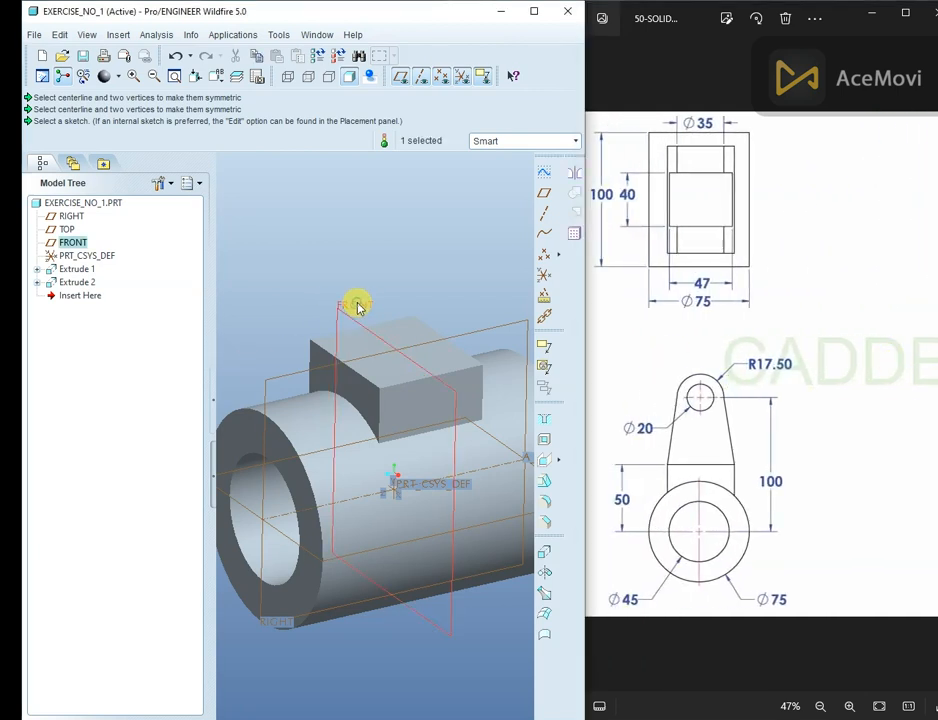
right_click(357, 245)
key("Escape")
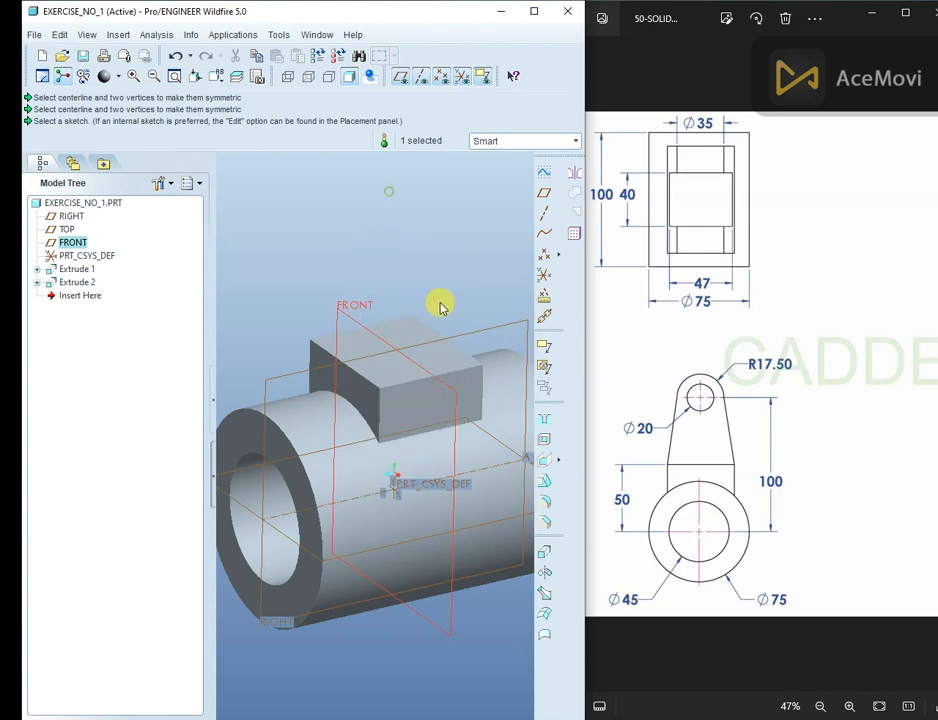
left_click(545, 555)
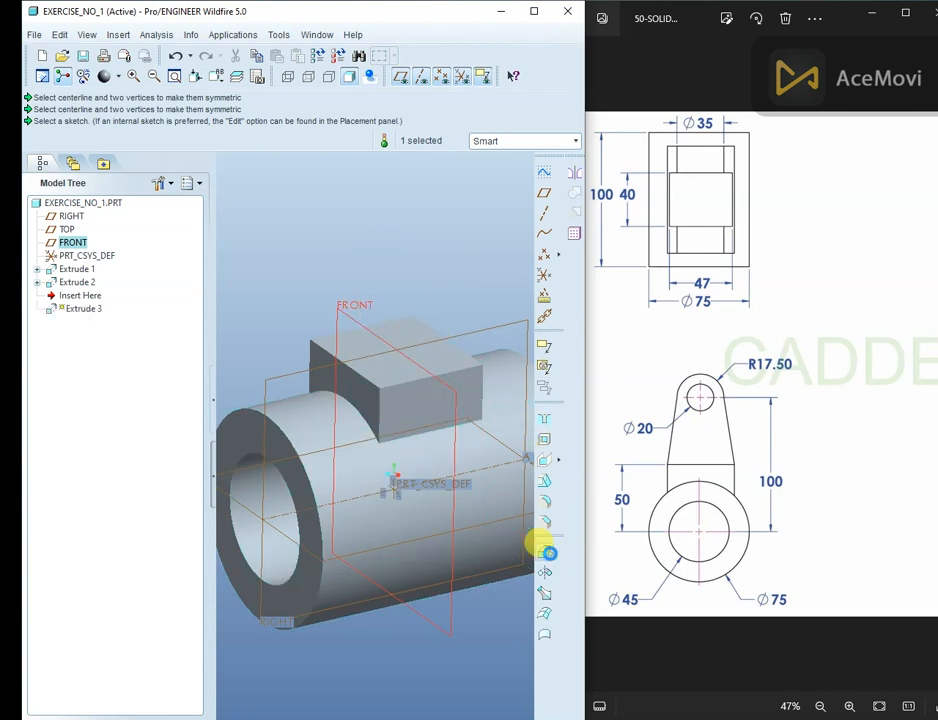
left_click(80, 140)
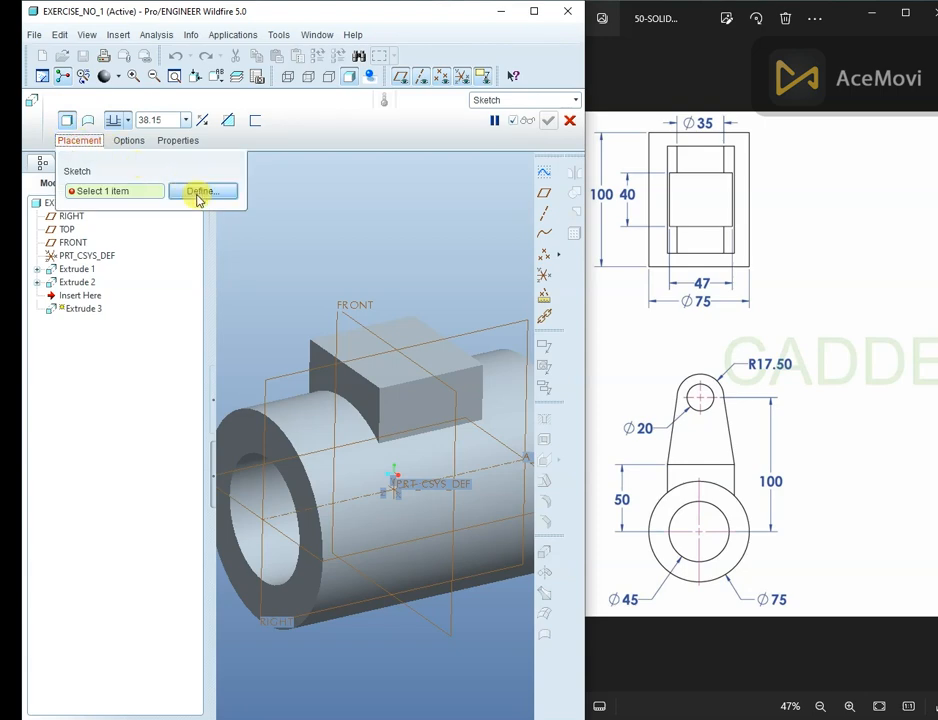
left_click(201, 193)
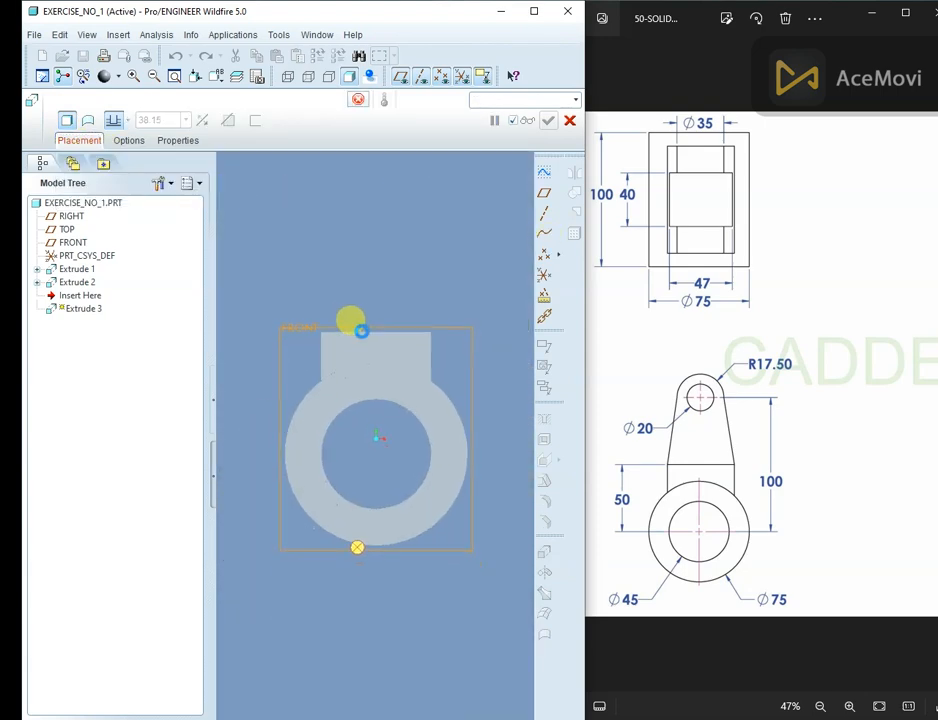
left_click(345, 320)
left_click(720, 345)
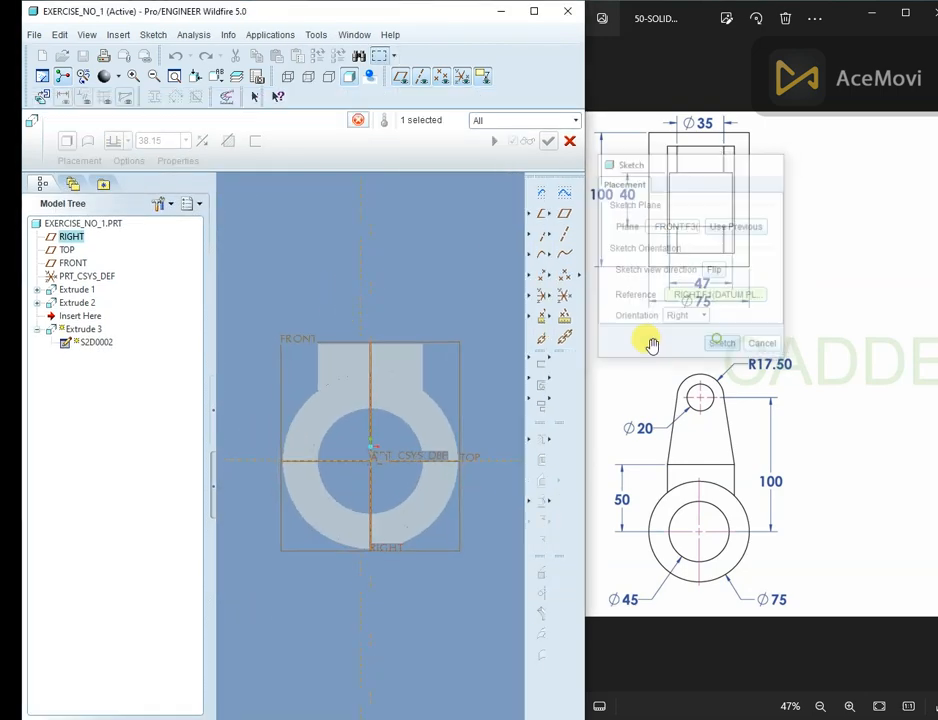
- Add the connecting block's top face as a sketch reference
right_click(383, 227)
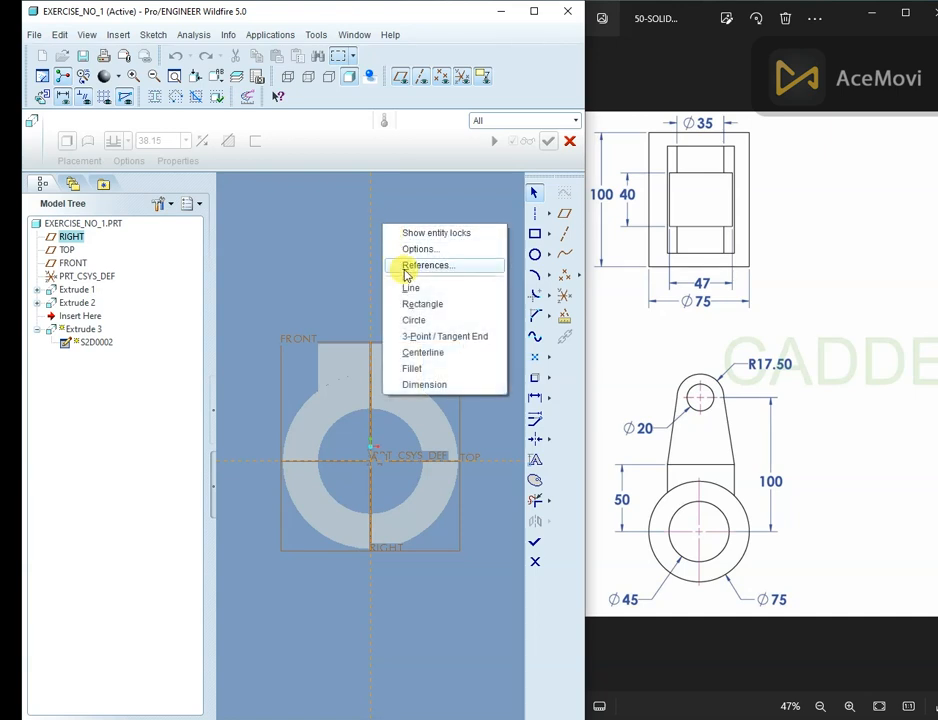
left_click(421, 265)
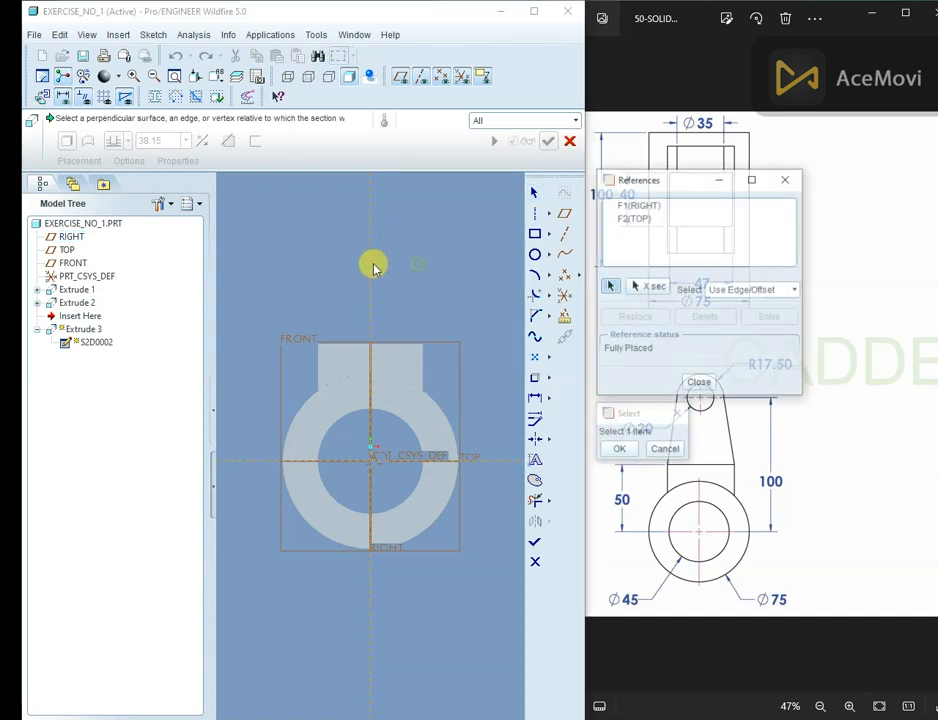
left_click(383, 343)
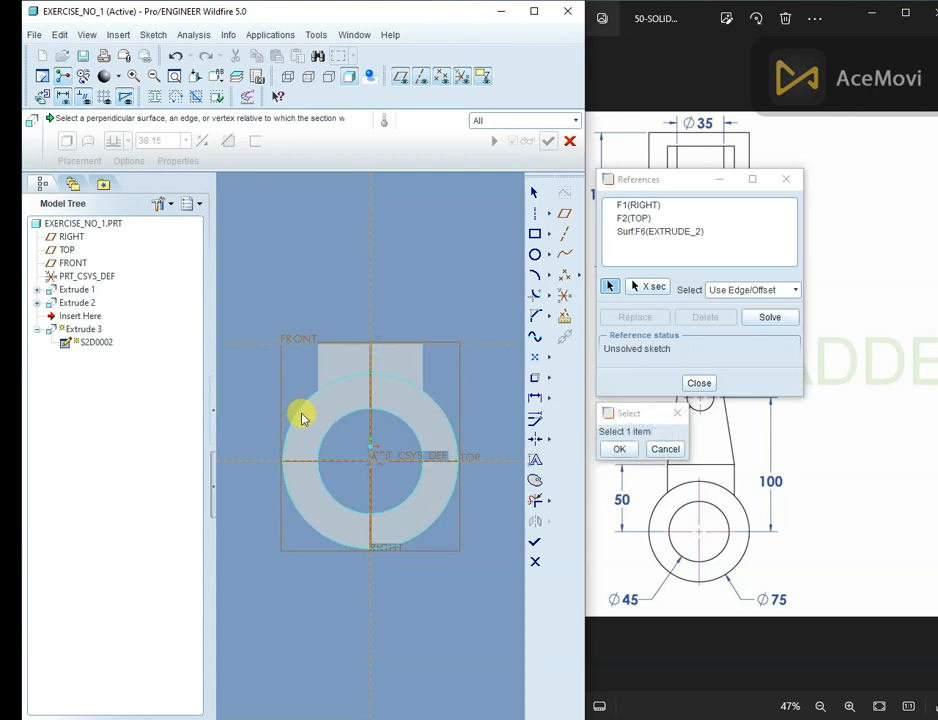
middle_click(450, 274)
right_click(450, 274)
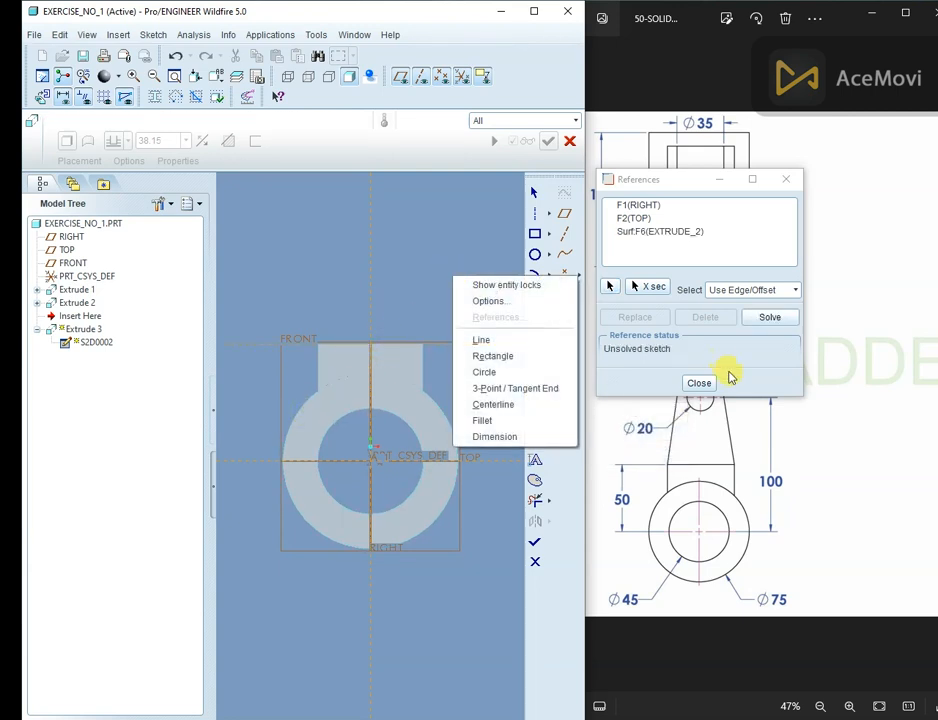
left_click(713, 384)
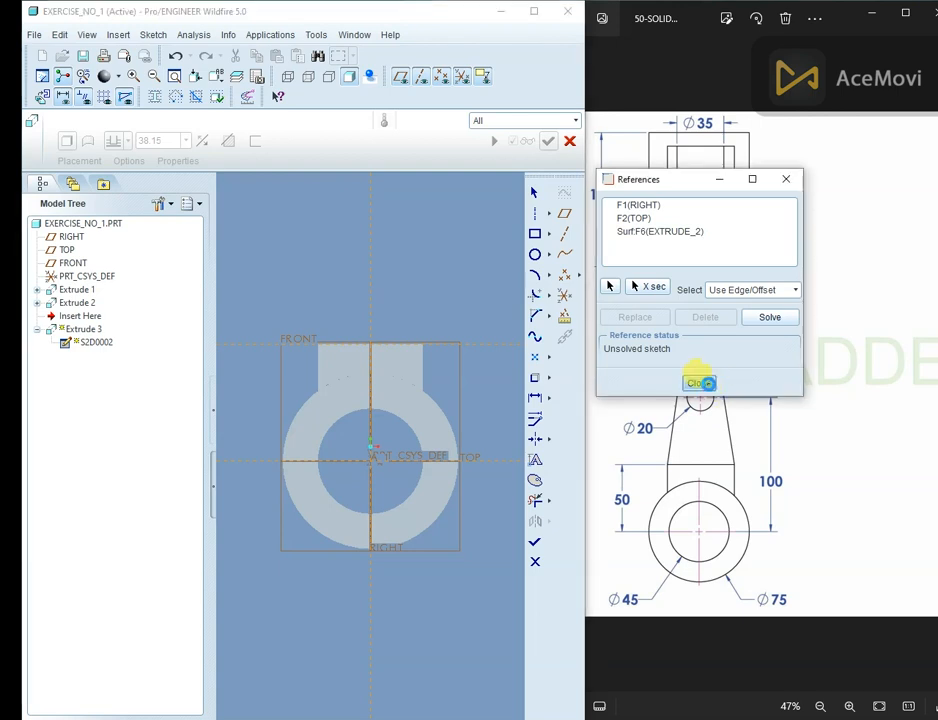
left_click(701, 383)
right_click(425, 250)
left_click(452, 313)
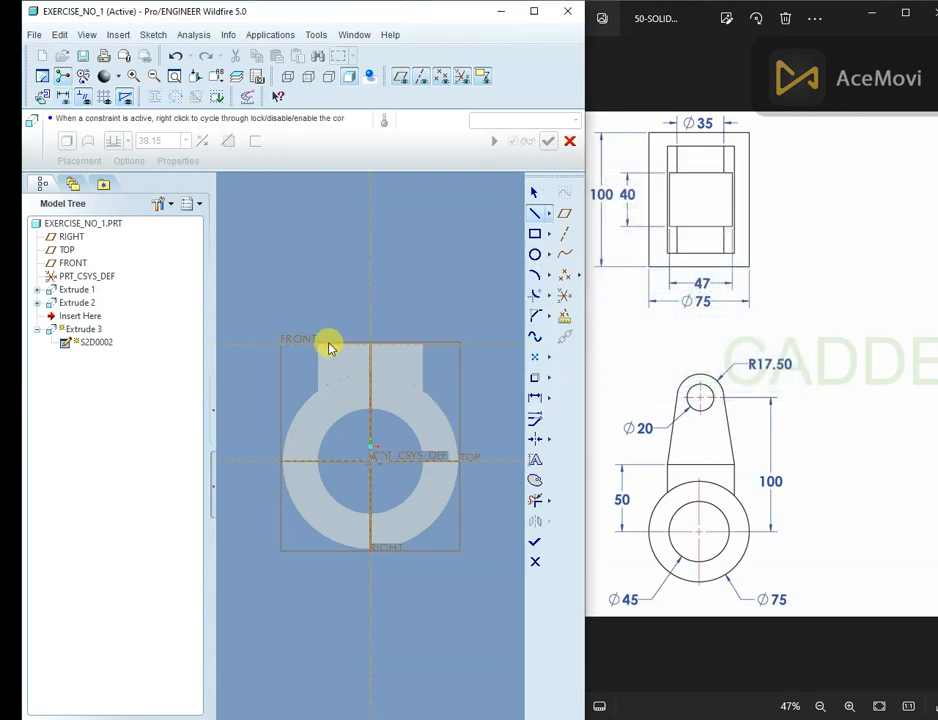
middle_click(400, 230)
- Sketch two concentric circles of about 24 mm and 42 mm diameter on the vertical reference, centred about 56.5 mm above the block's top face
right_click(403, 233)
left_click(431, 327)
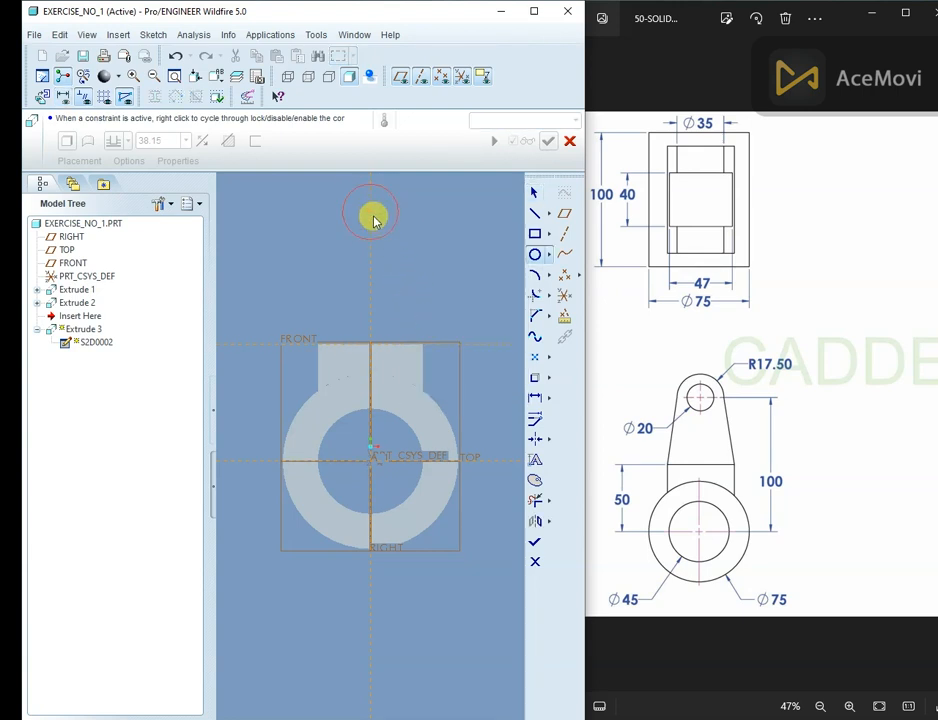
left_click(372, 214)
left_click(414, 237)
middle_click(427, 274)
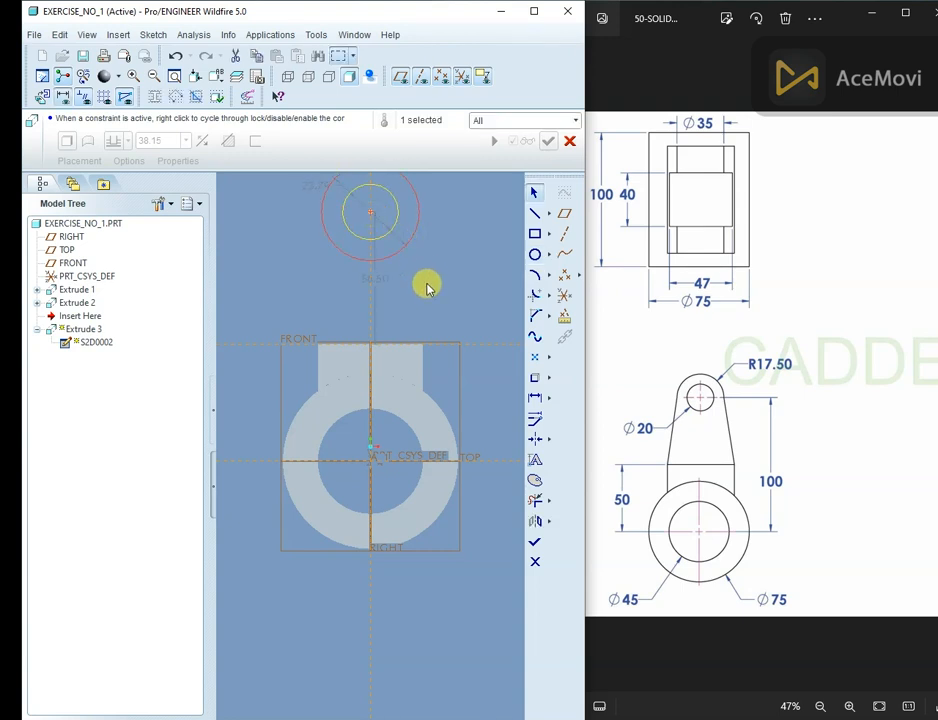
- Delete the larger concentric circle and undo the deletion
scroll(430, 307, "up", 1)
scroll(427, 250, "down", 1)
right_click(456, 242)
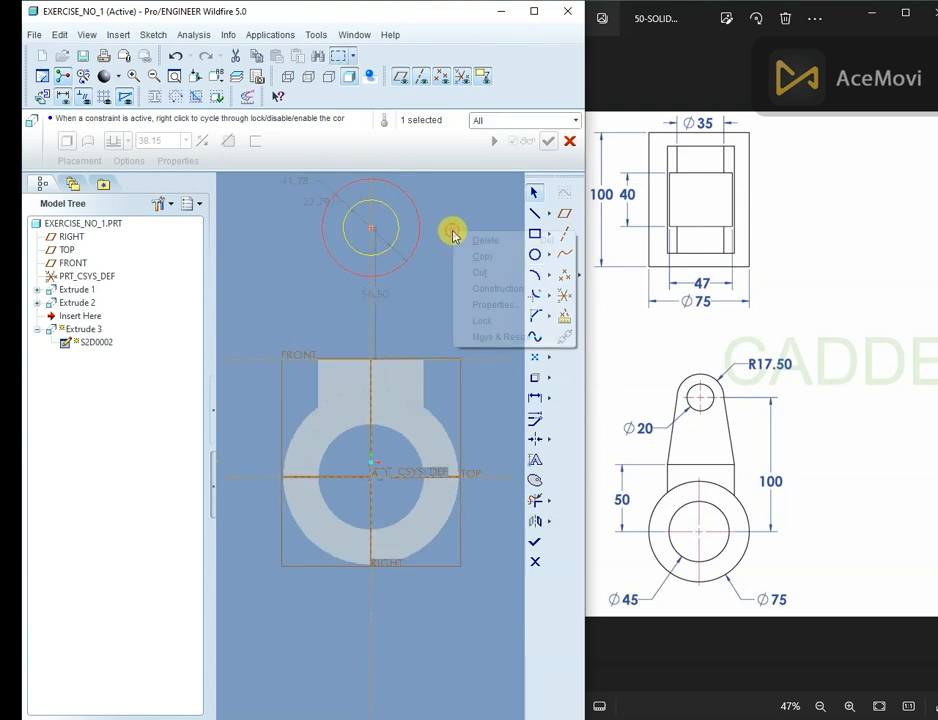
left_click(460, 242)
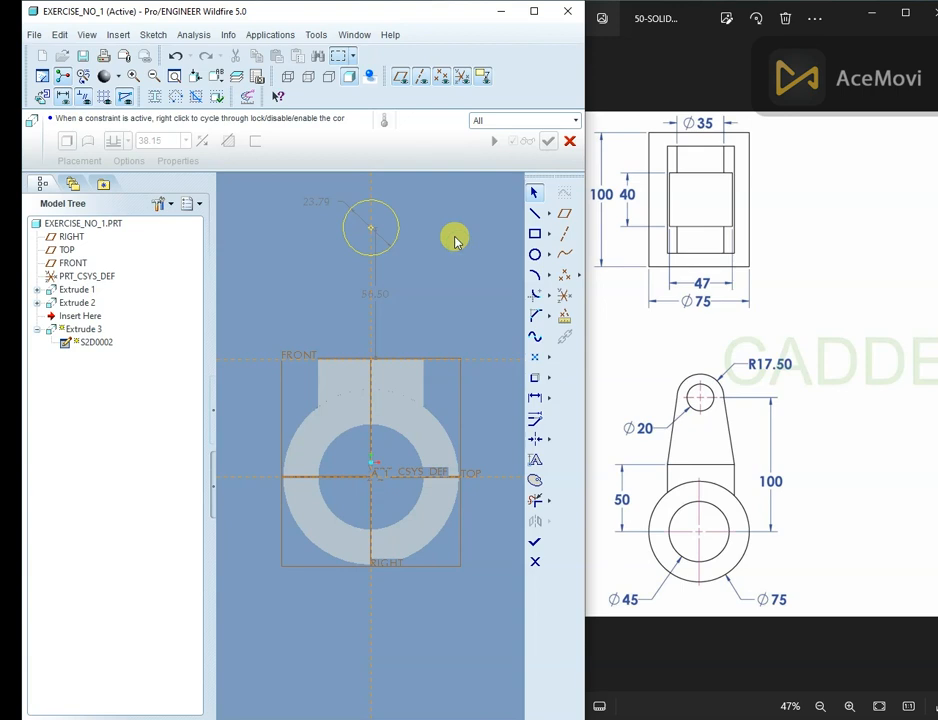
key("ctrl+z")
- Set the inner circle's diameter to 20 mm
right_click(455, 230)
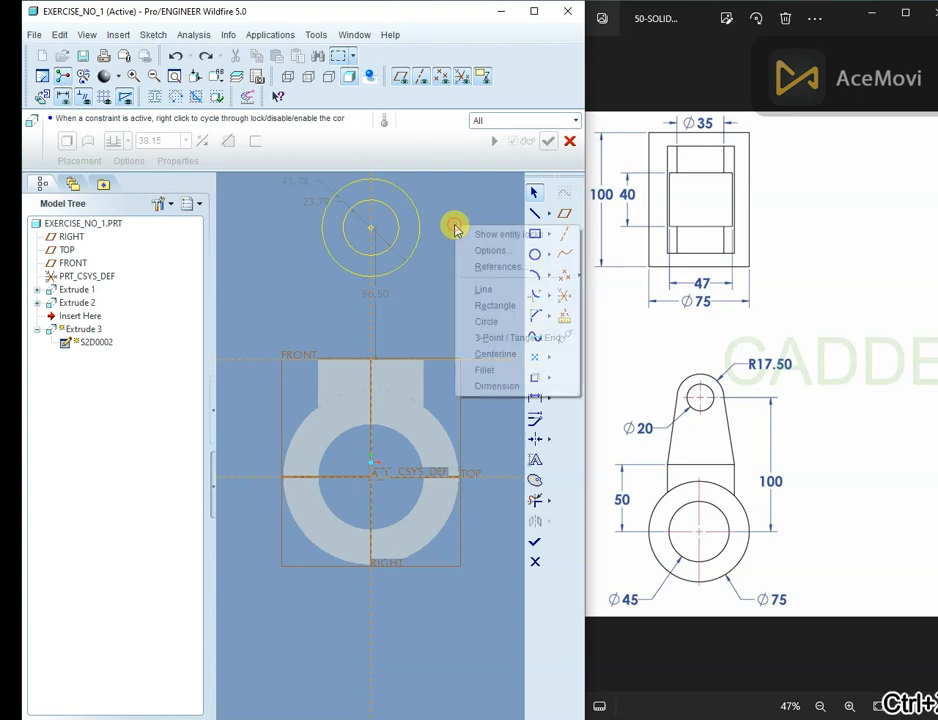
left_click(477, 290)
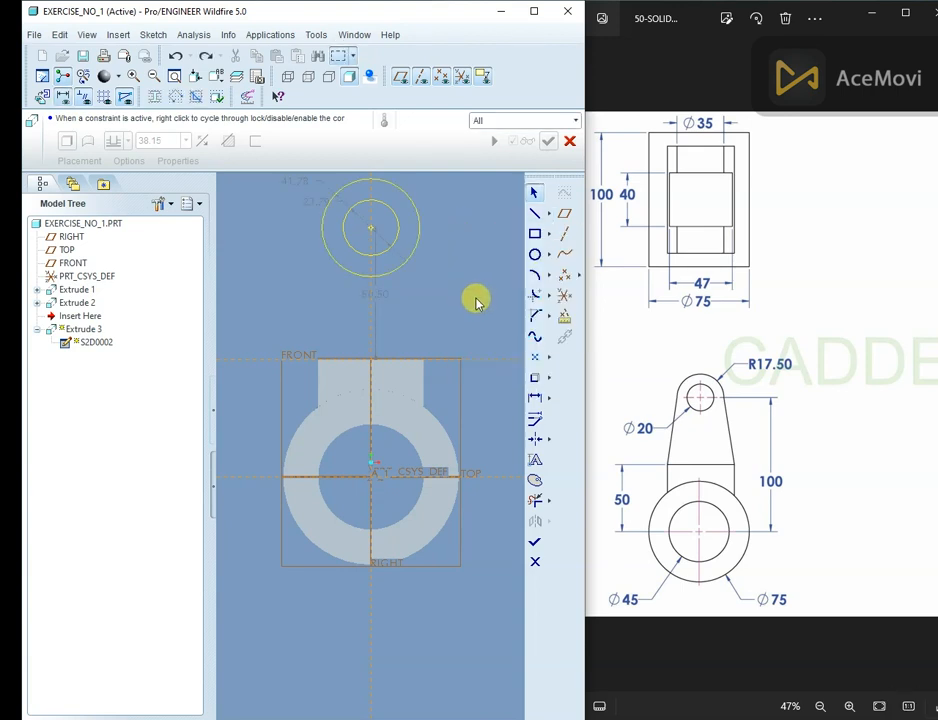
scroll(460, 310, "down", 3)
scroll(444, 278, "up", 2)
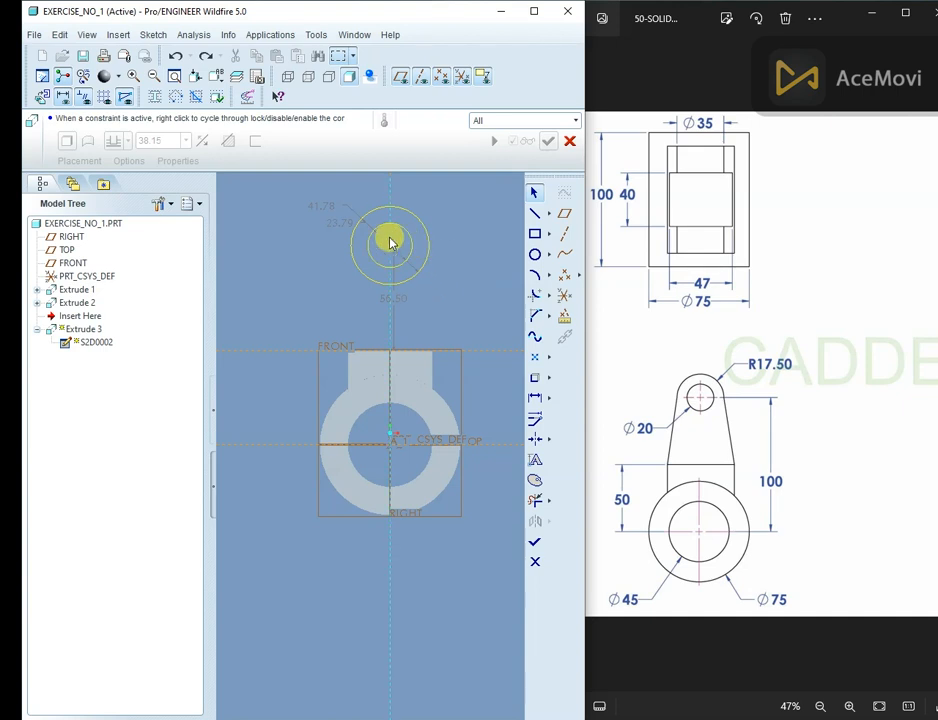
double_click(340, 222)
type("20")
key("Return")
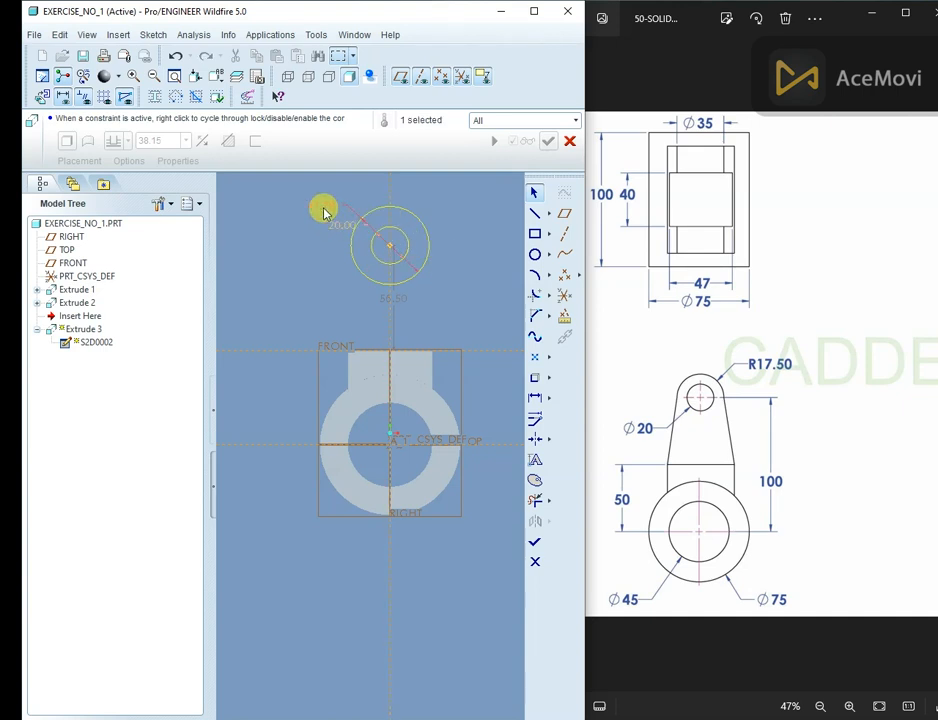
- Set the outer circle's diameter to 35 mm by entering 17.50*2
right_click(323, 212)
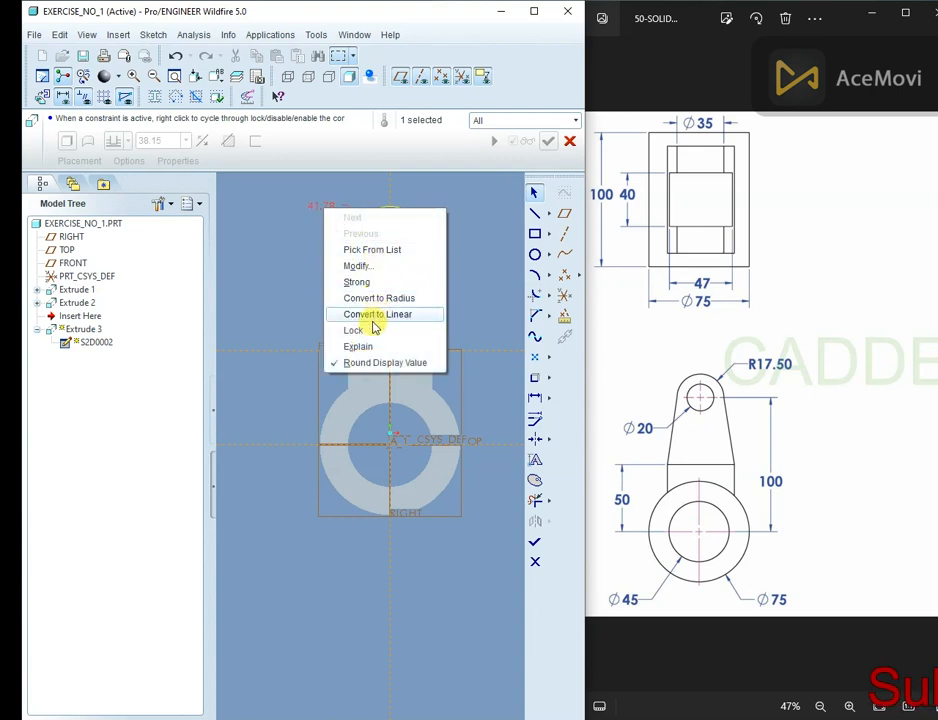
left_click(283, 236)
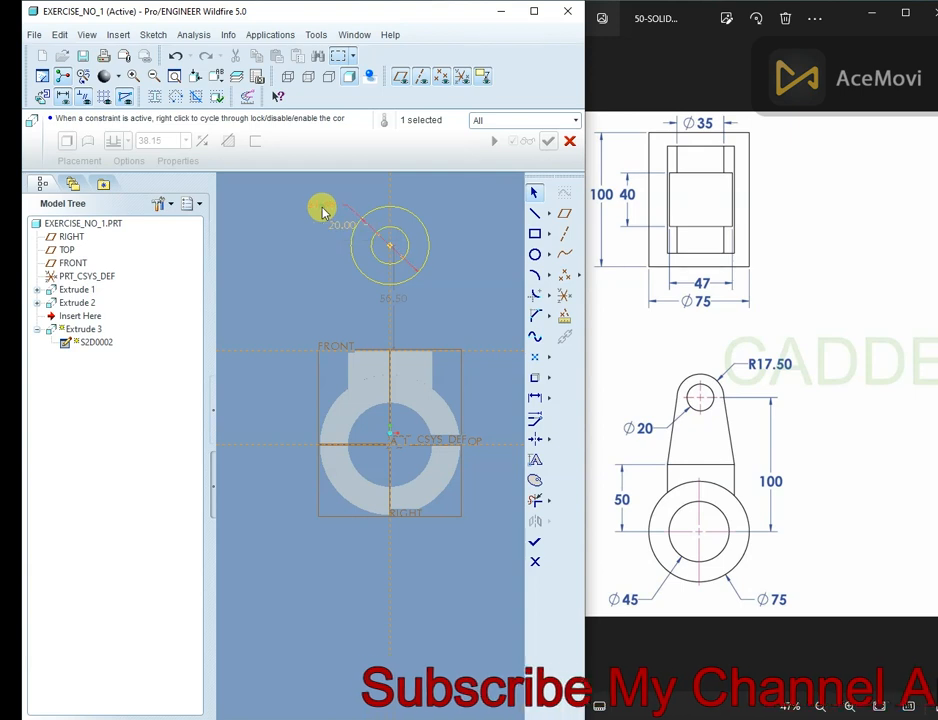
double_click(323, 212)
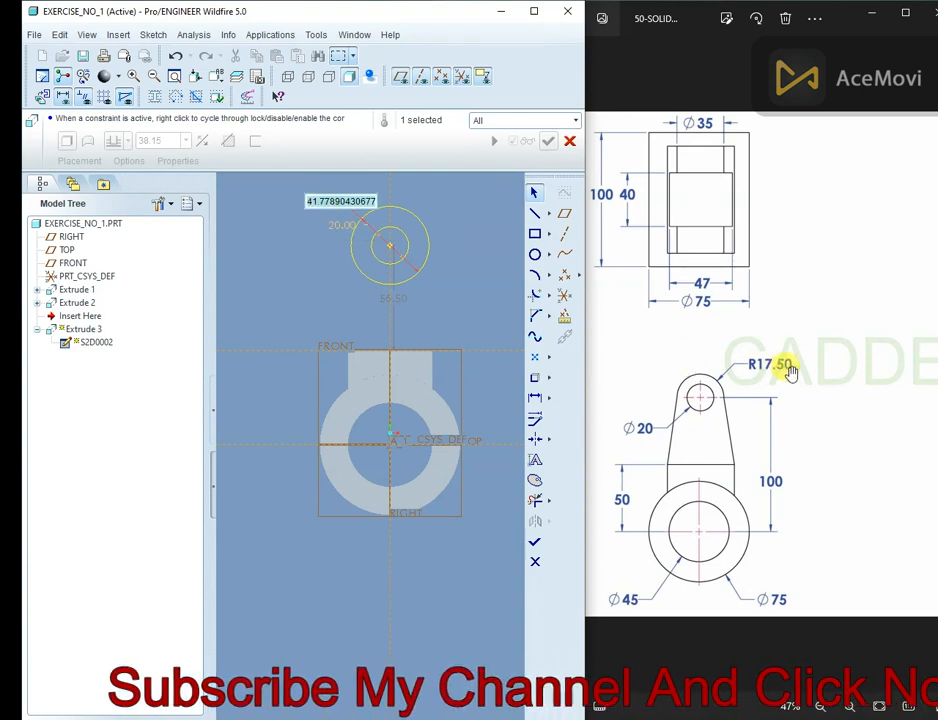
type("1")
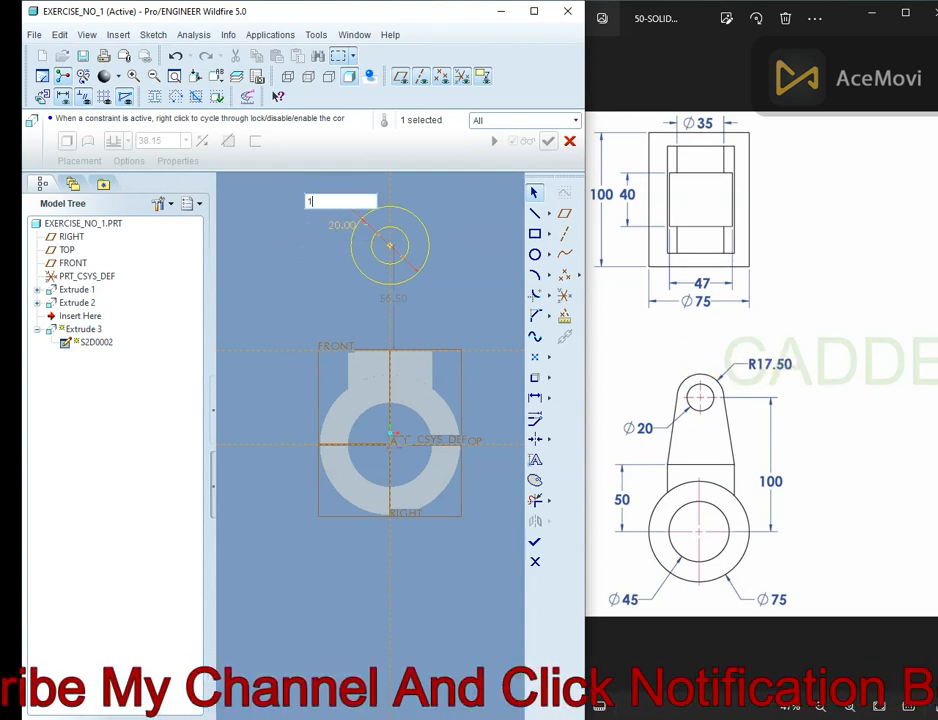
type("7.50*2")
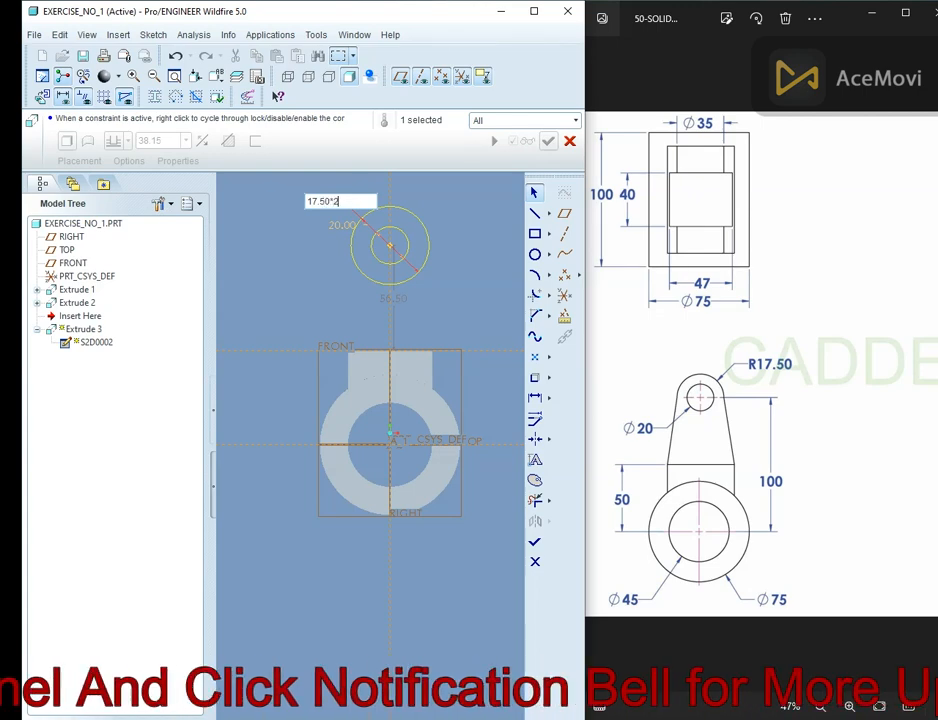
key("Return")
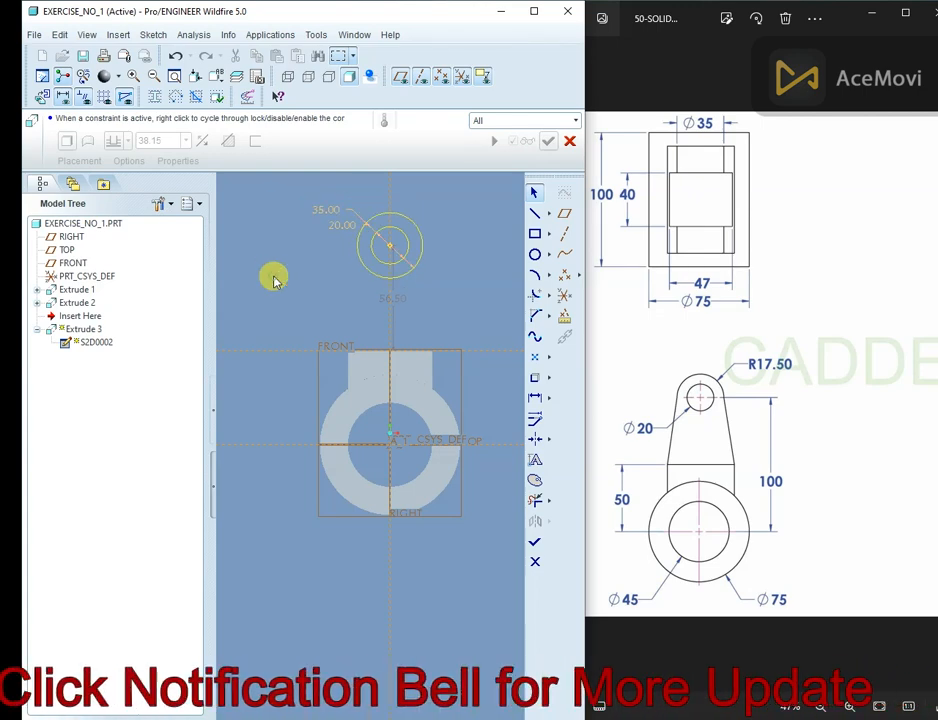
right_click(275, 242)
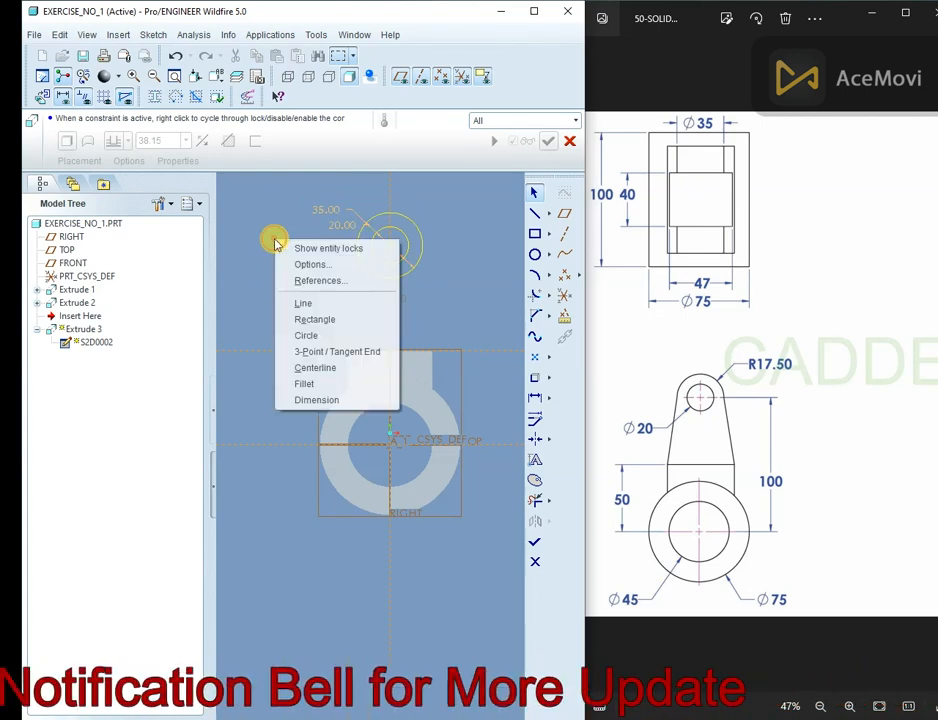
left_click(309, 304)
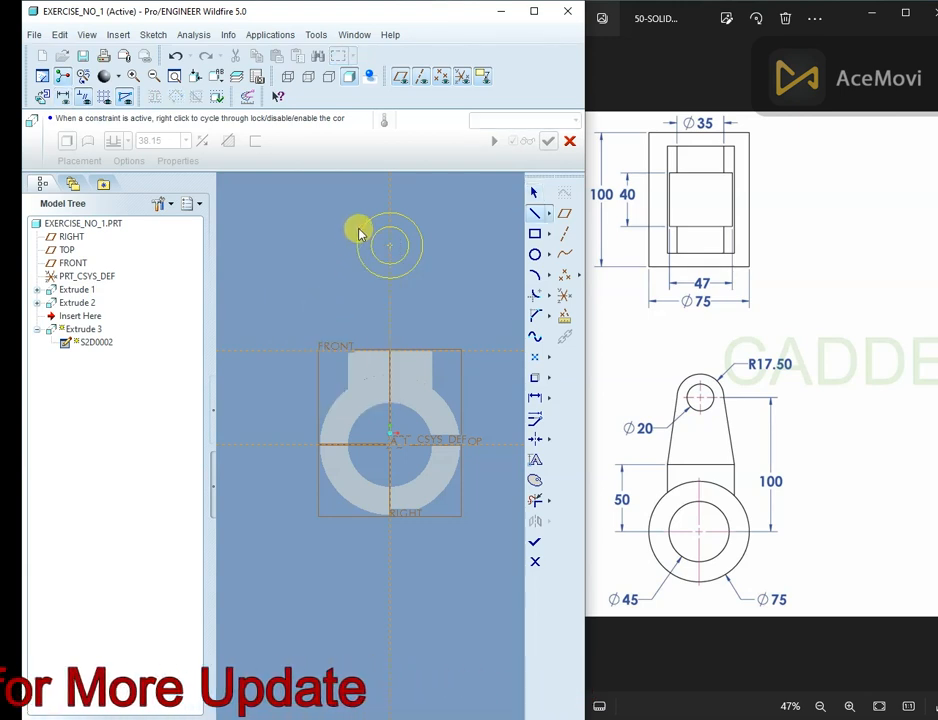
left_click(360, 232)
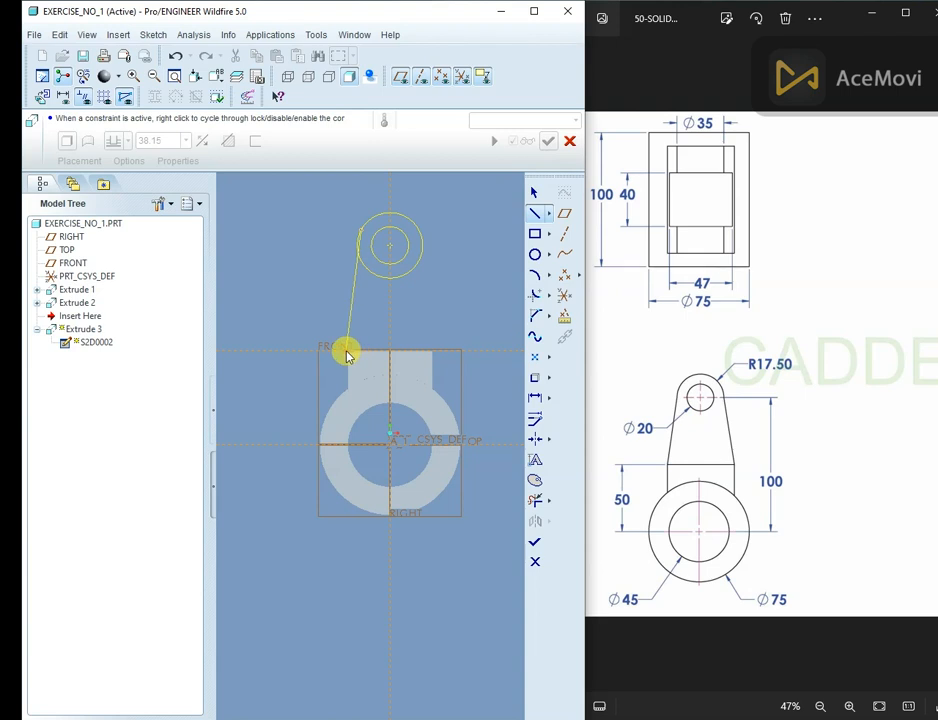
scroll(346, 357, "up", 3)
middle_click(341, 335)
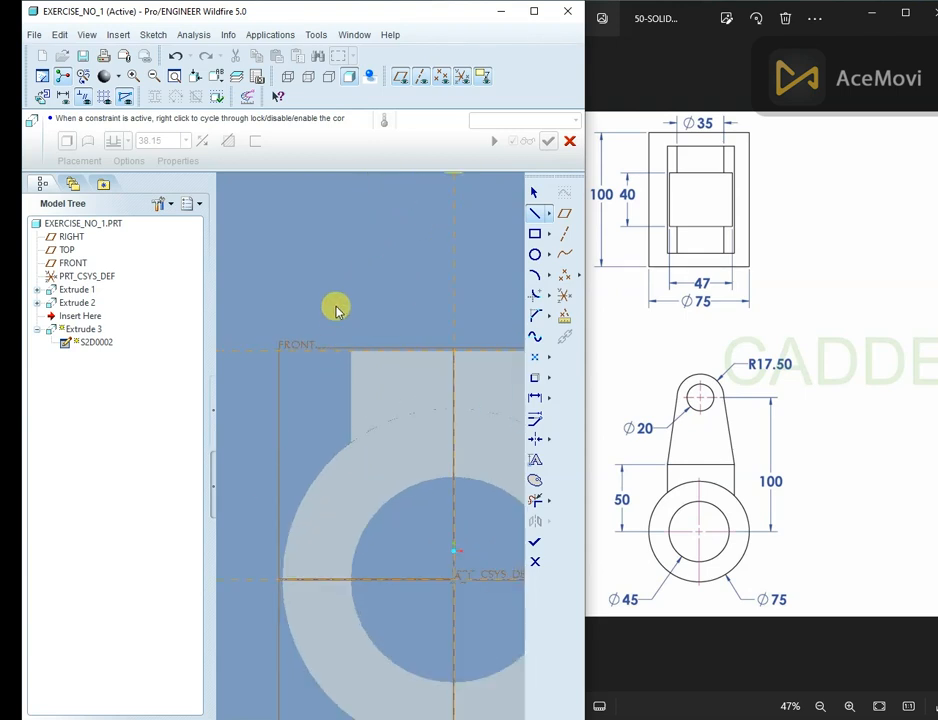
right_click(335, 279)
right_click(334, 278)
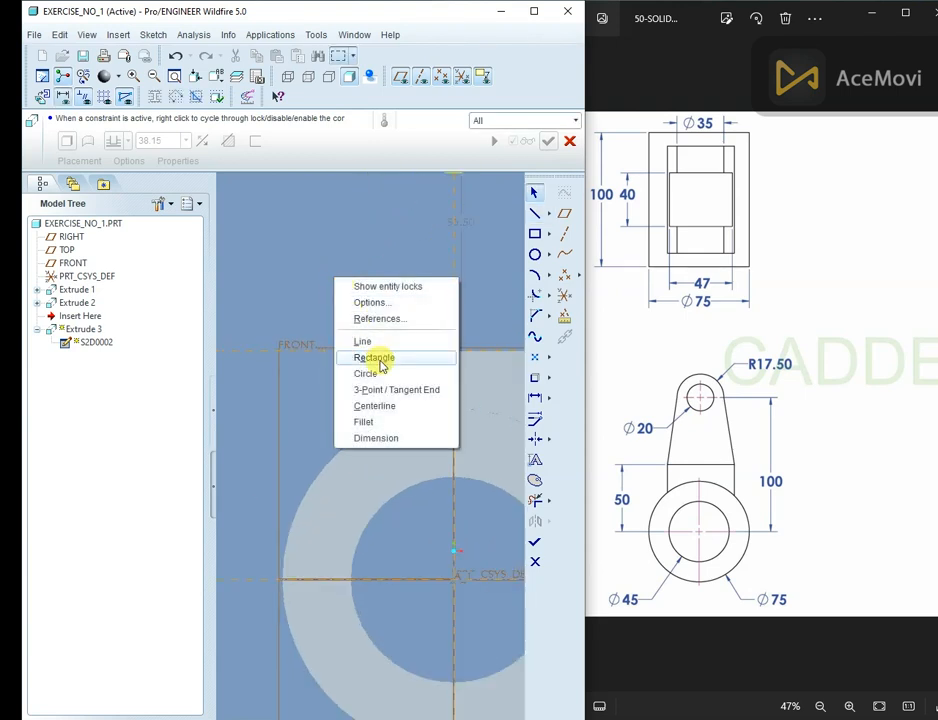
- Add the connecting block's two vertical side faces as references for the arm sketch
left_click(378, 319)
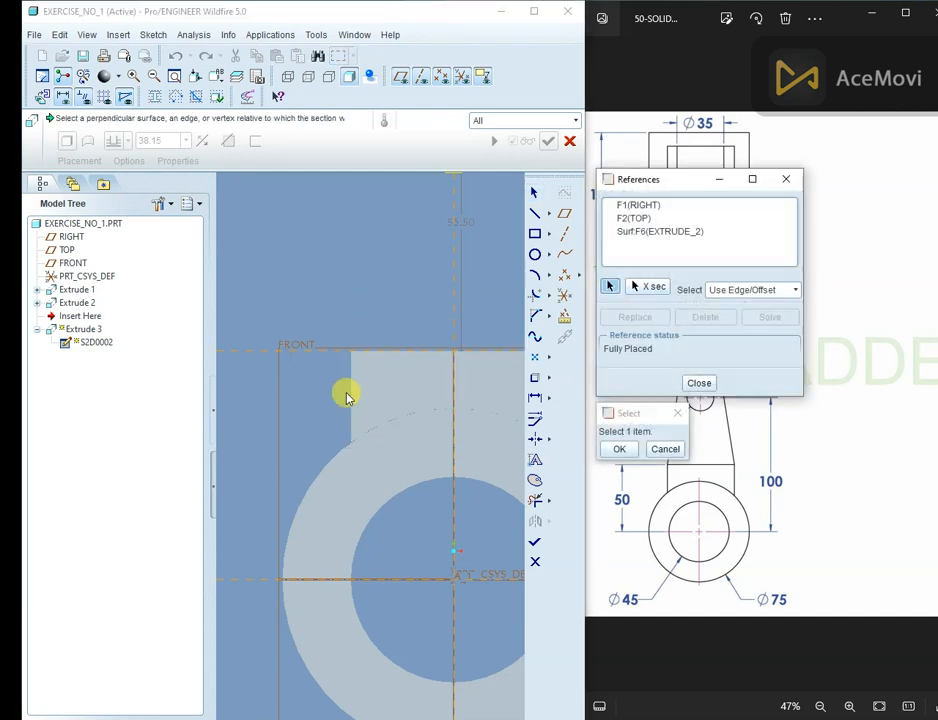
left_click(352, 408)
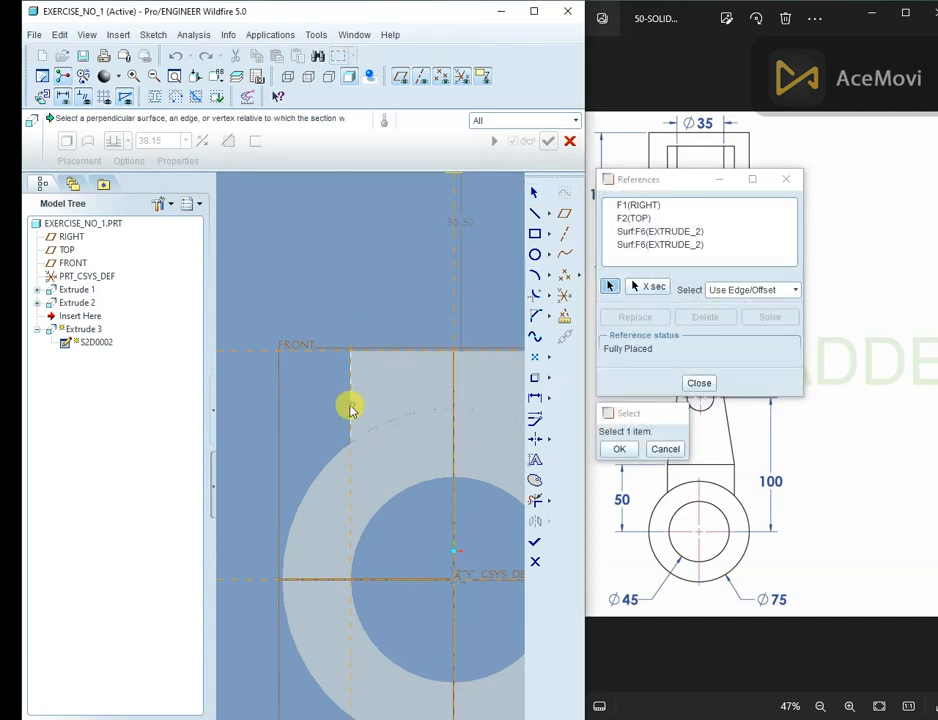
scroll(304, 394, "down", 3)
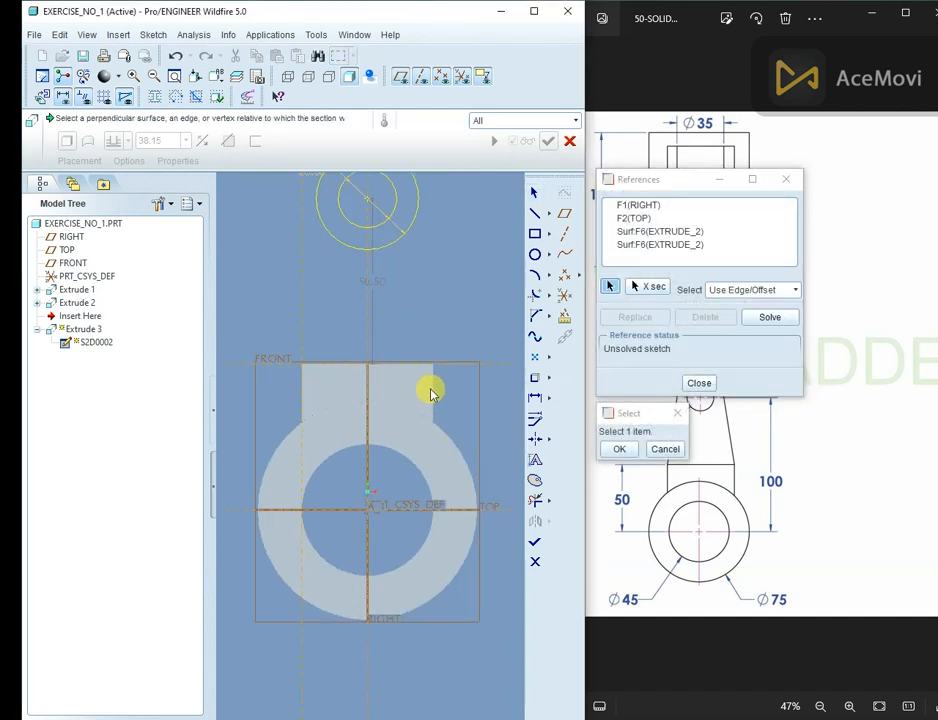
left_click(431, 386)
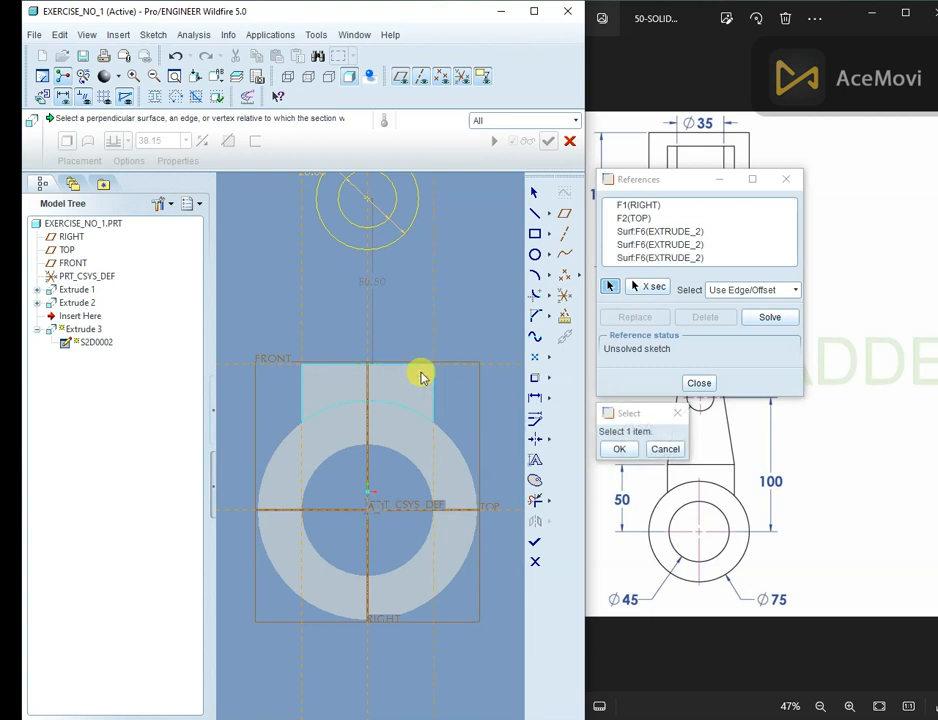
- Draw connected lines from the outer circle's left side to the block's top-left corner, across its top edge, and up to the circle's right side
right_click(304, 241)
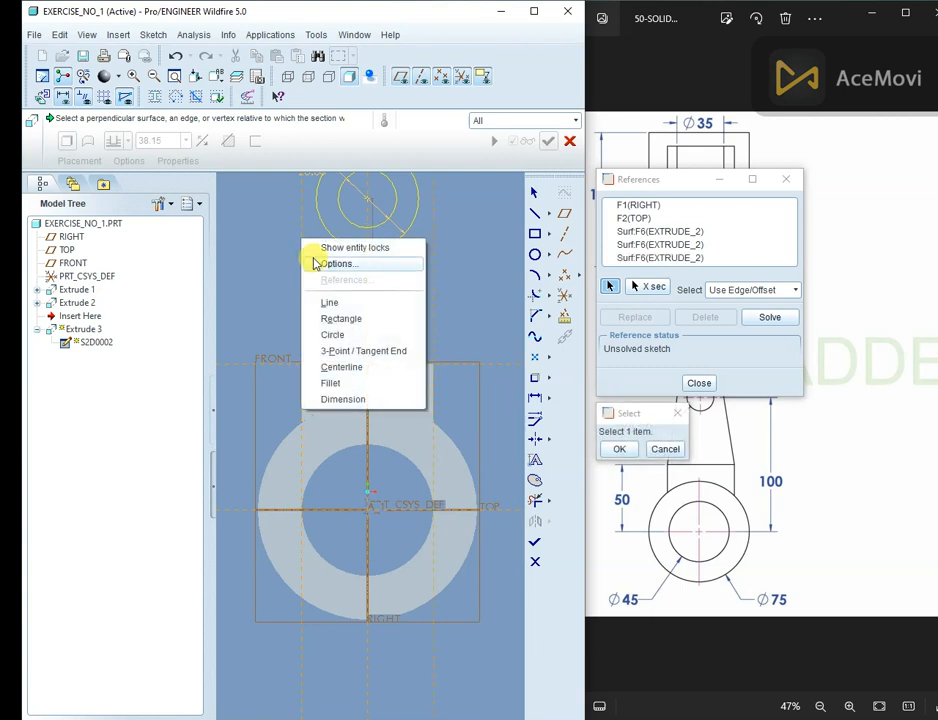
left_click(330, 301)
left_click(320, 188)
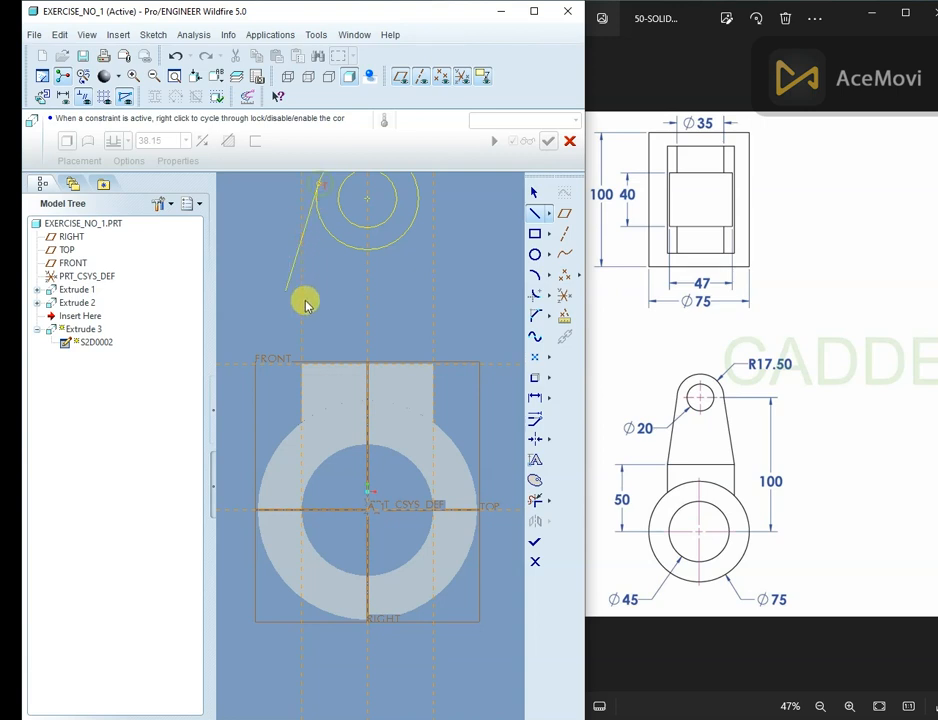
left_click(302, 362)
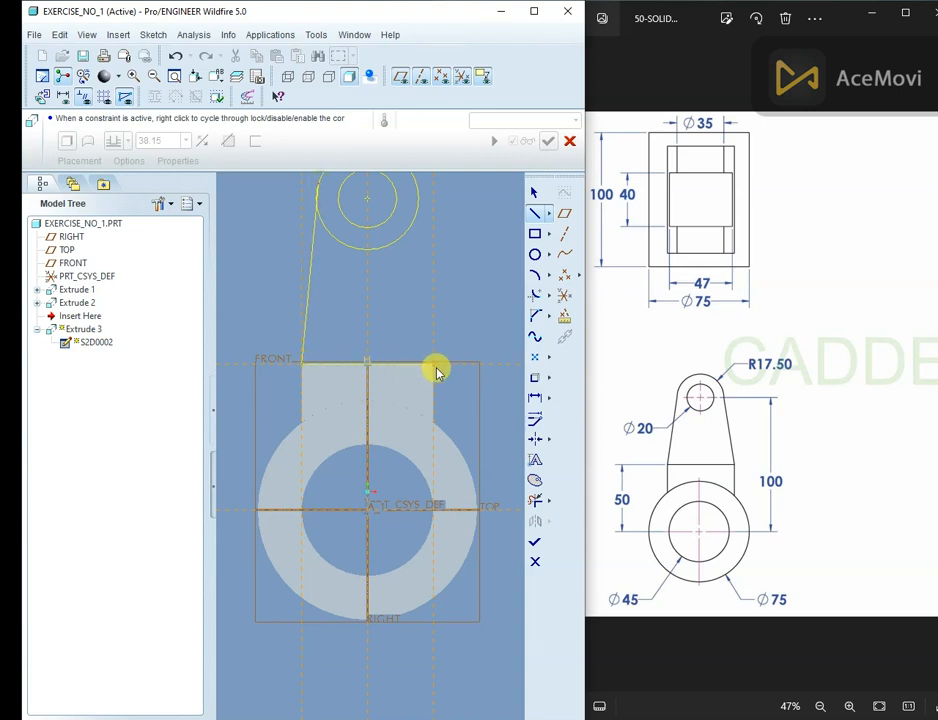
left_click(433, 362)
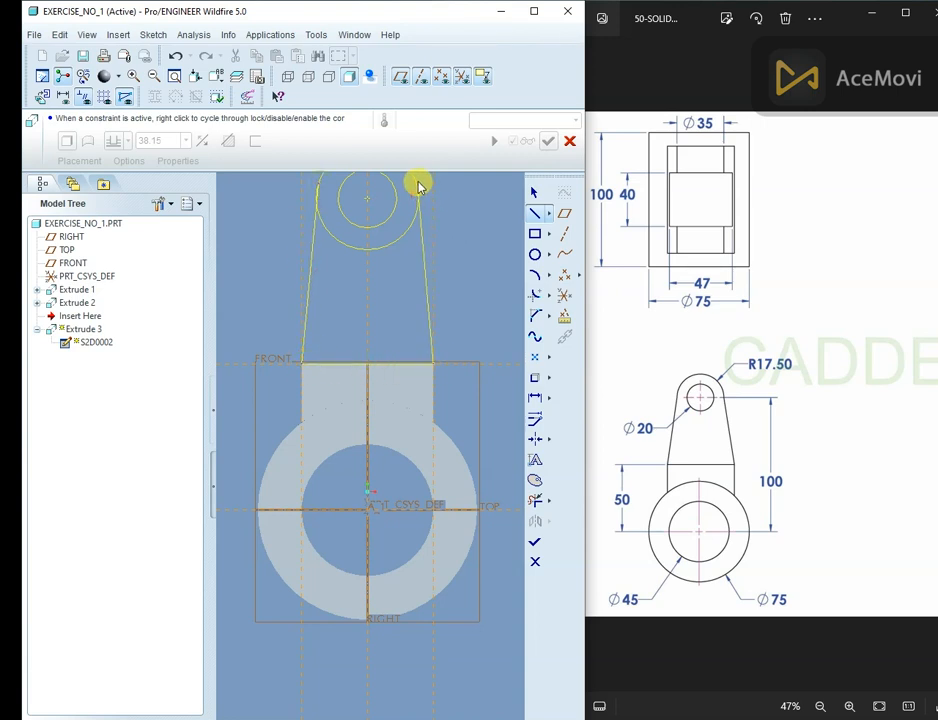
left_click(417, 183)
middle_click(417, 183)
middle_click(420, 186)
- Make both slanted side lines tangent to the 35 mm outer circle
scroll(445, 290, "up", 4)
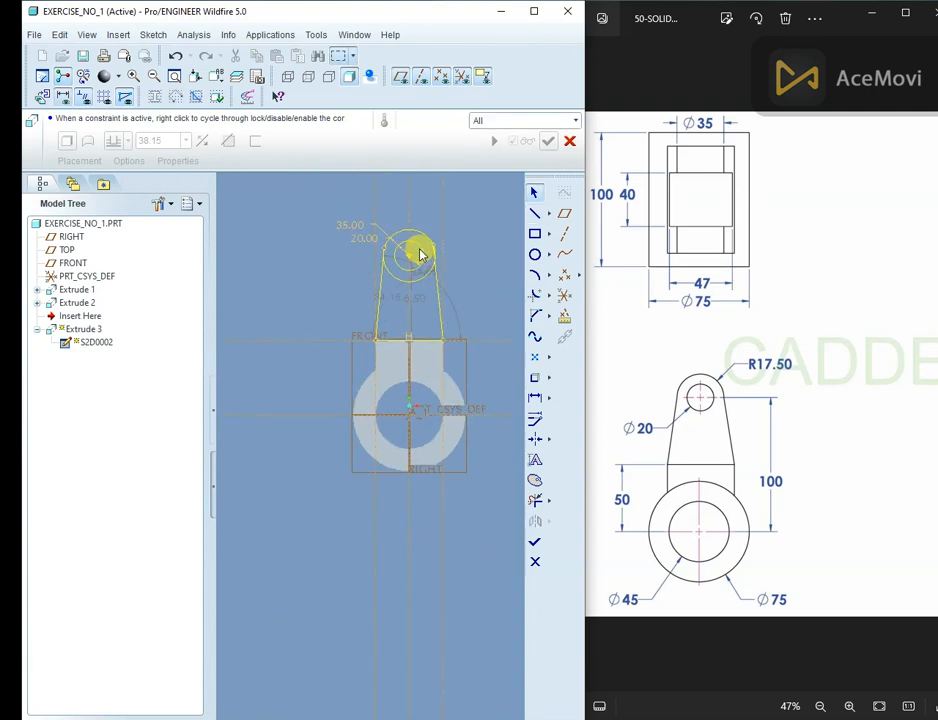
scroll(411, 222, "down", 6)
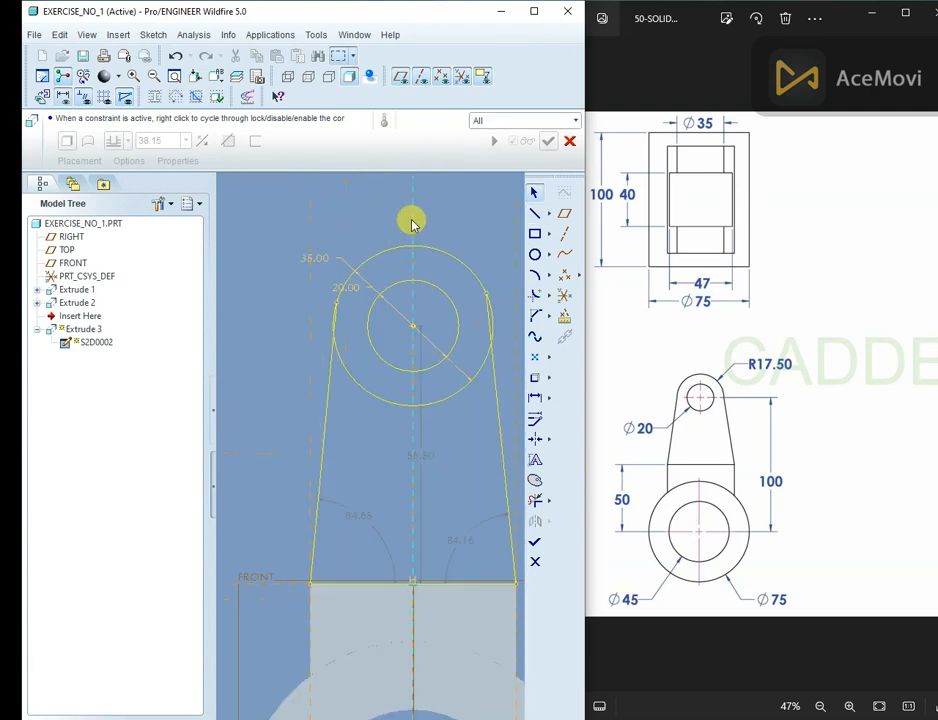
left_click(552, 441)
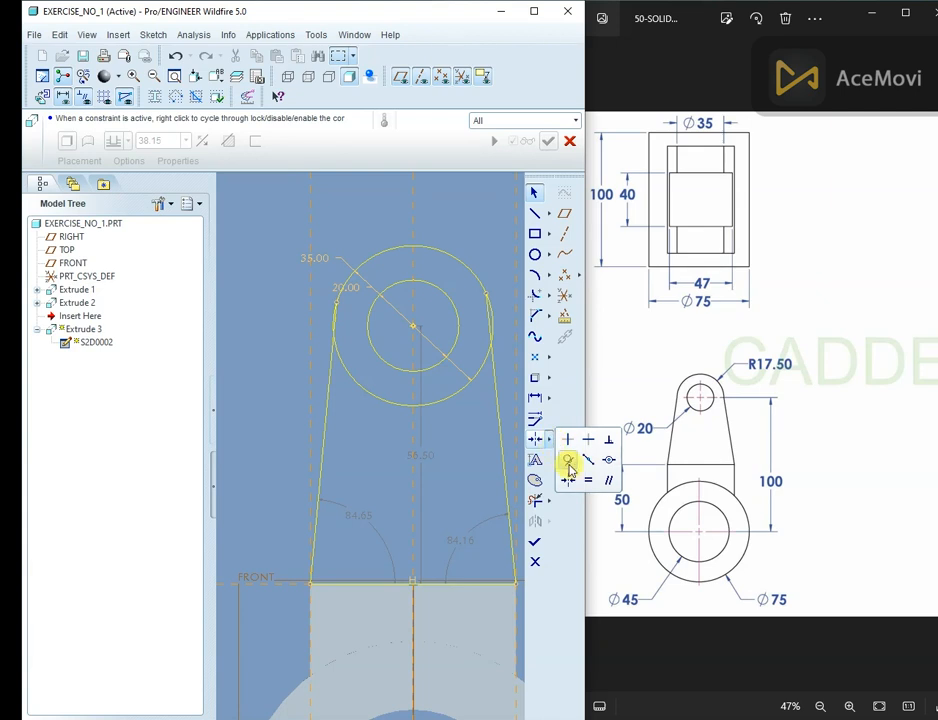
left_click(569, 462)
left_click(493, 372)
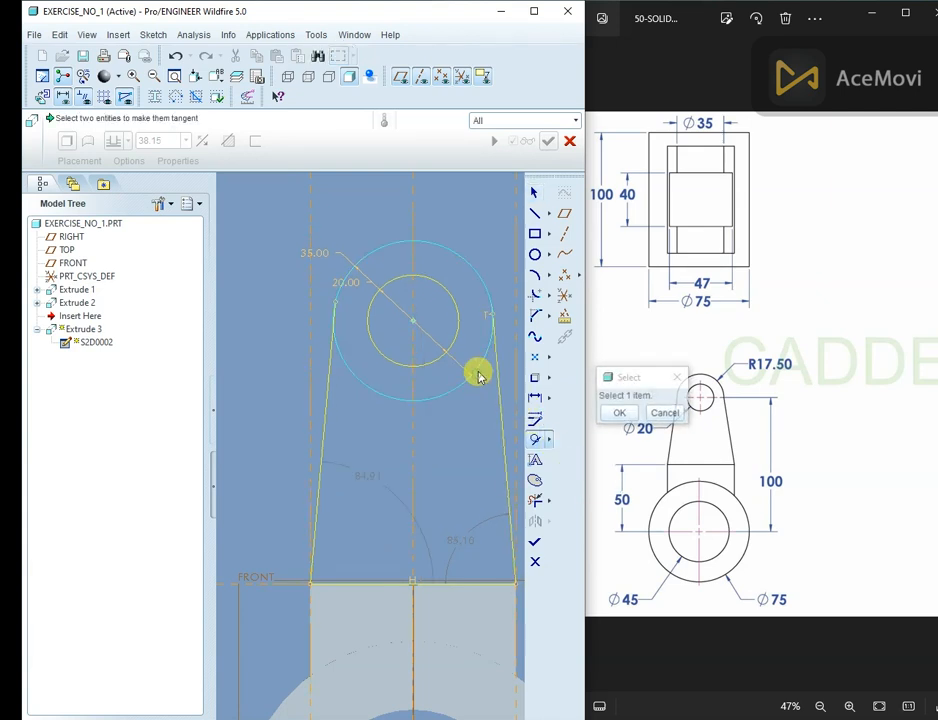
left_click(479, 373)
left_click(330, 381)
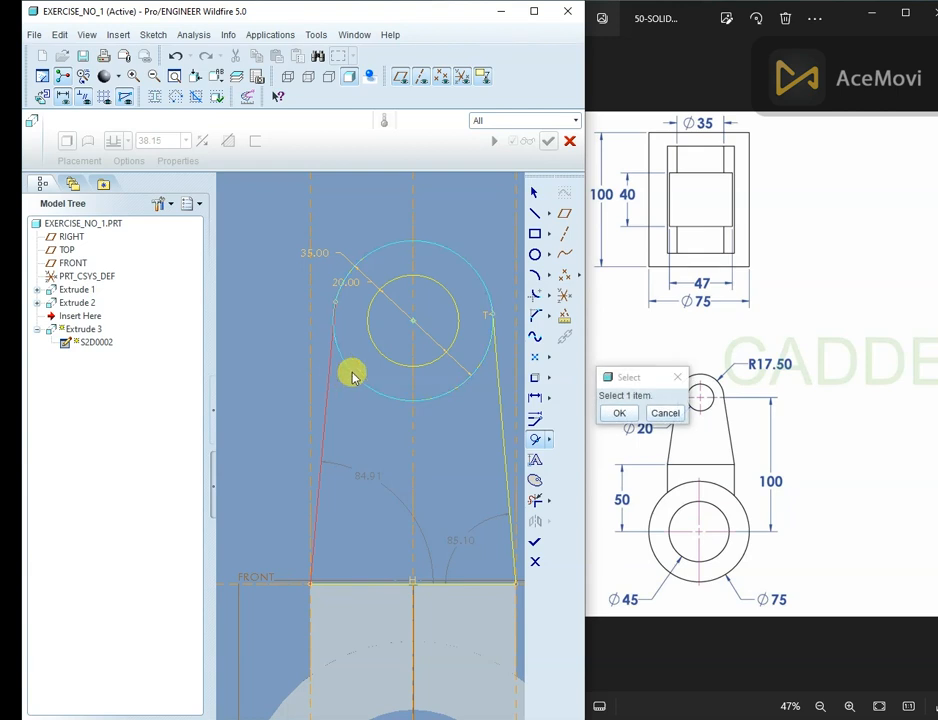
left_click(352, 370)
middle_click(340, 346)
- Dimension the circles' centre height above the horizontal TOP reference as 100 mm
scroll(342, 344, "up", 2)
scroll(414, 359, "down", 1)
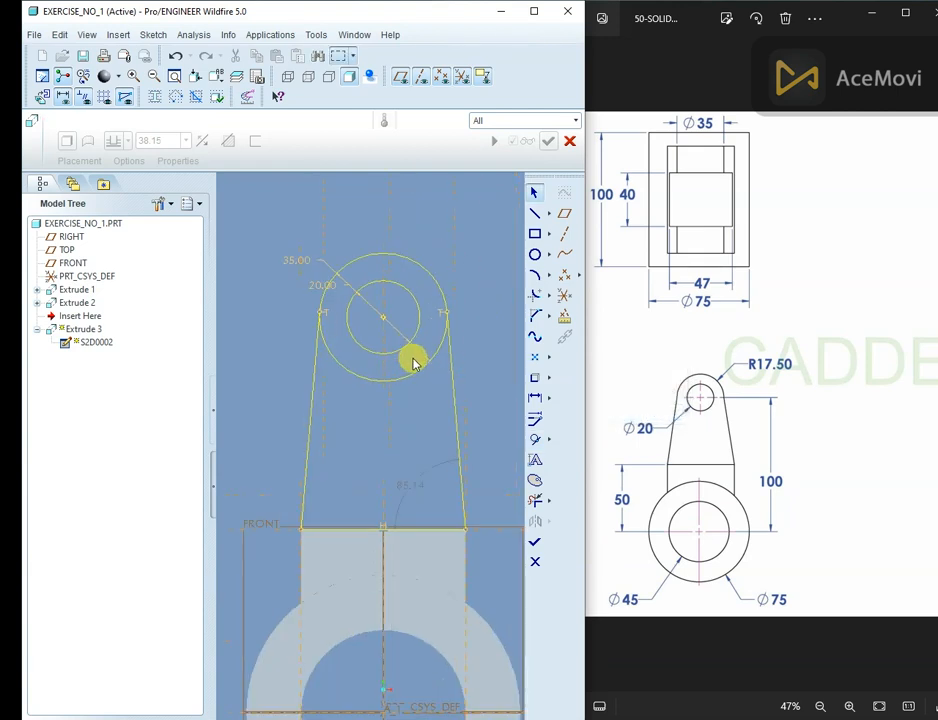
left_click_drag(800, 486, 785, 470)
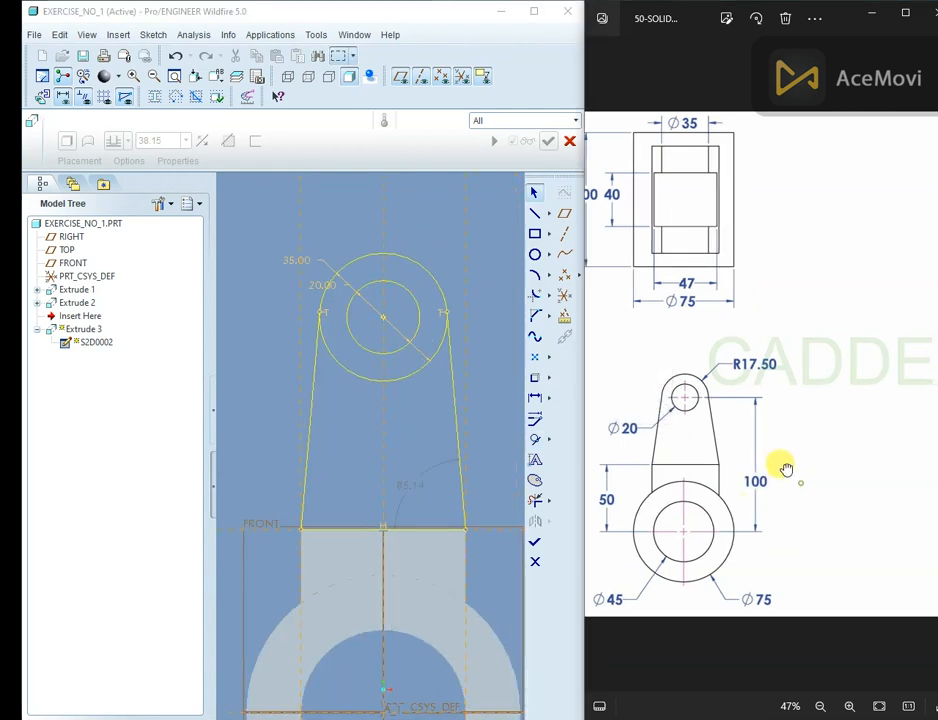
right_click(362, 216)
left_click(399, 374)
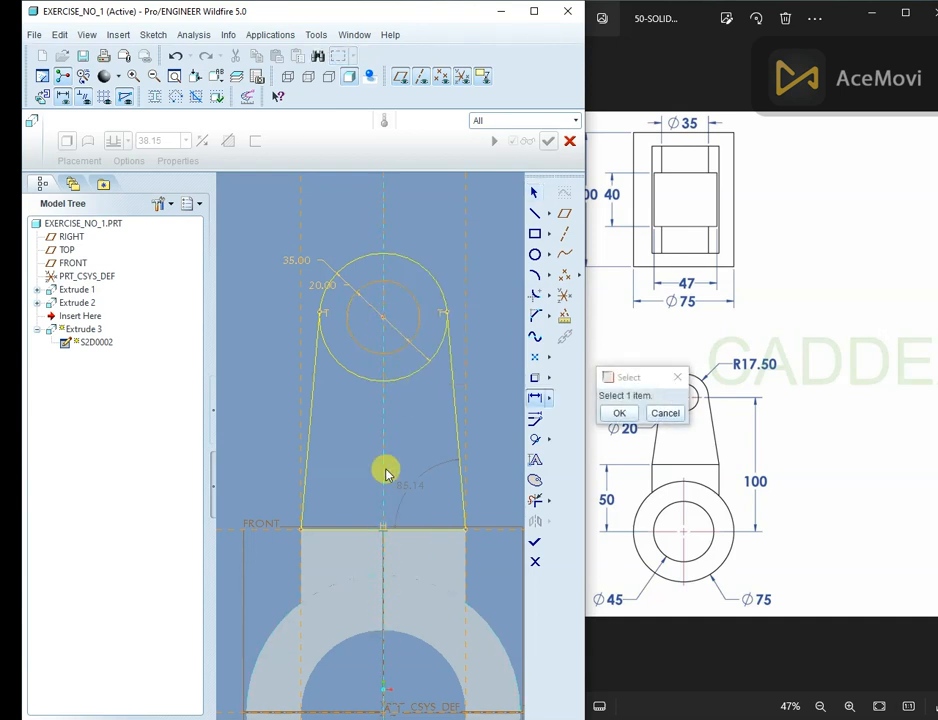
scroll(385, 484, "up", 2)
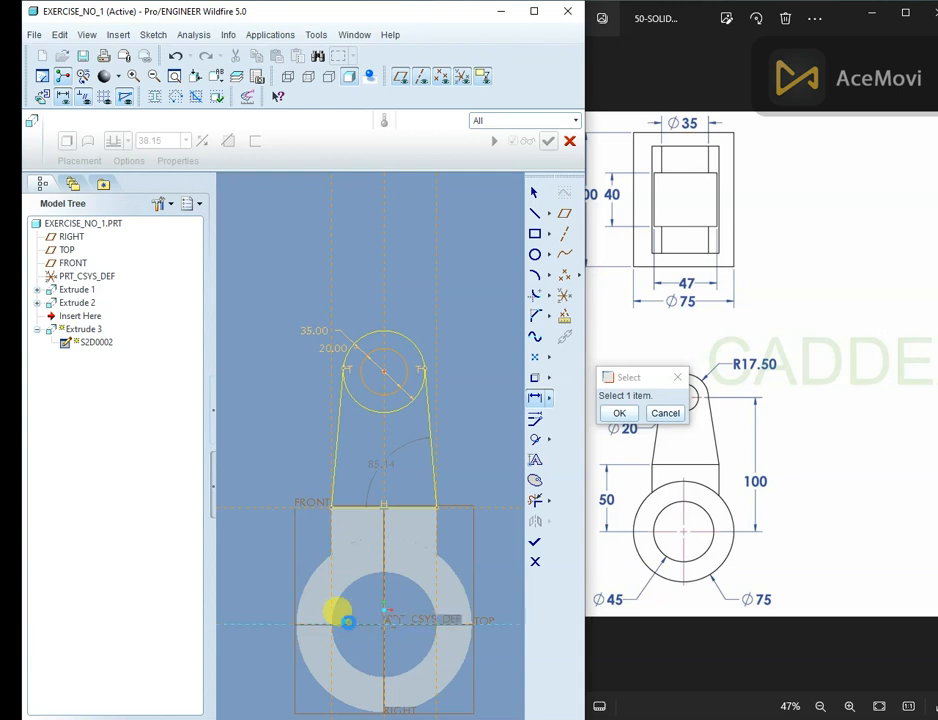
left_click(348, 622)
middle_click(277, 444)
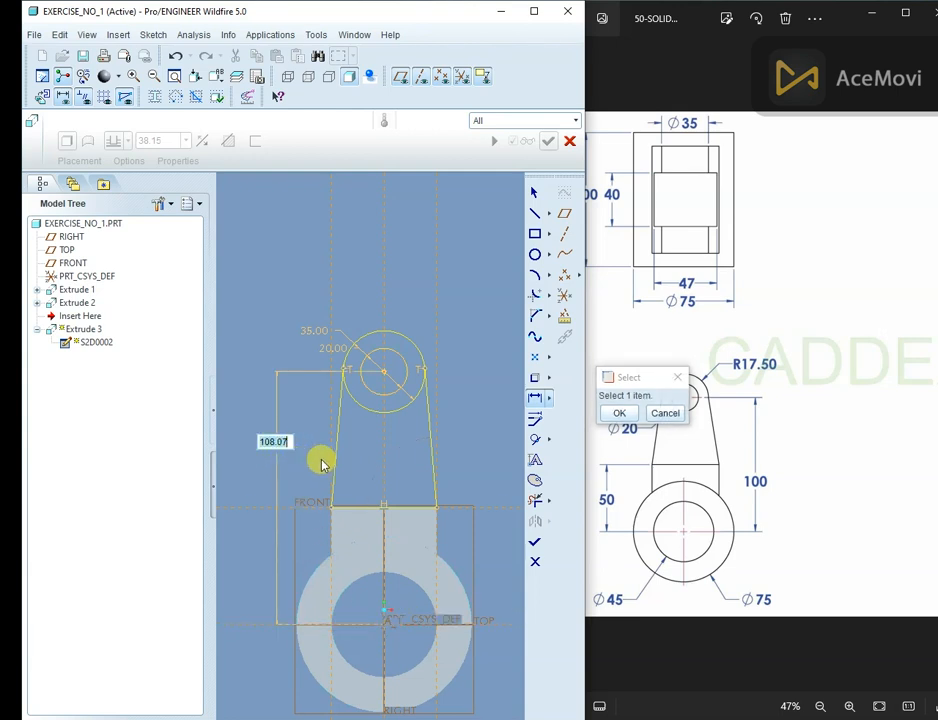
type("100")
key("Return")
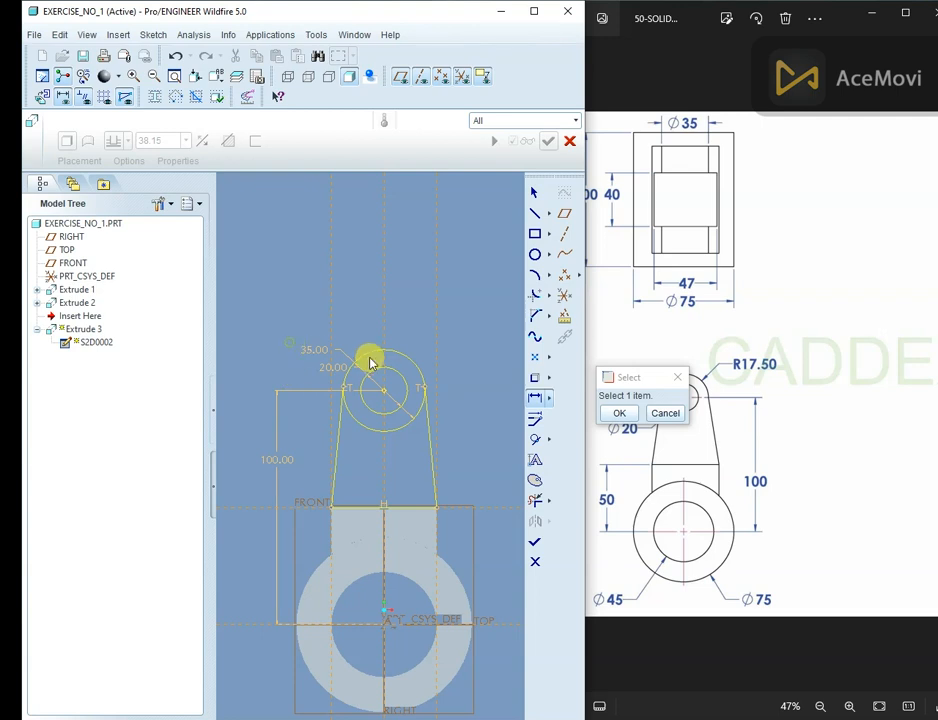
- Trim away the lower arc of the outer circle between the two tangent side lines
left_click(538, 505)
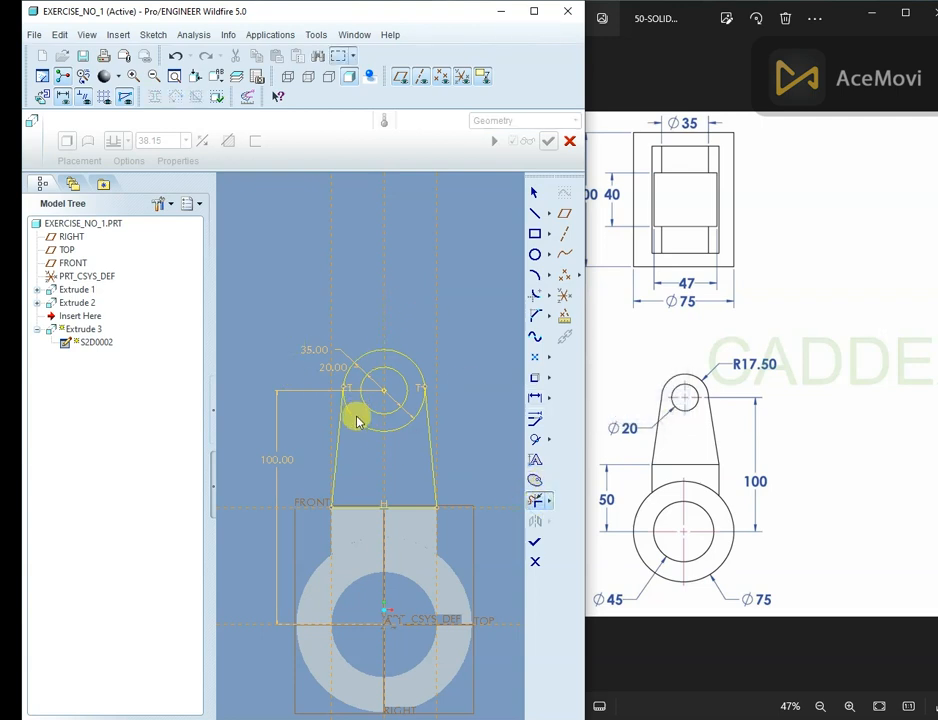
left_click(415, 422)
middle_click(476, 350)
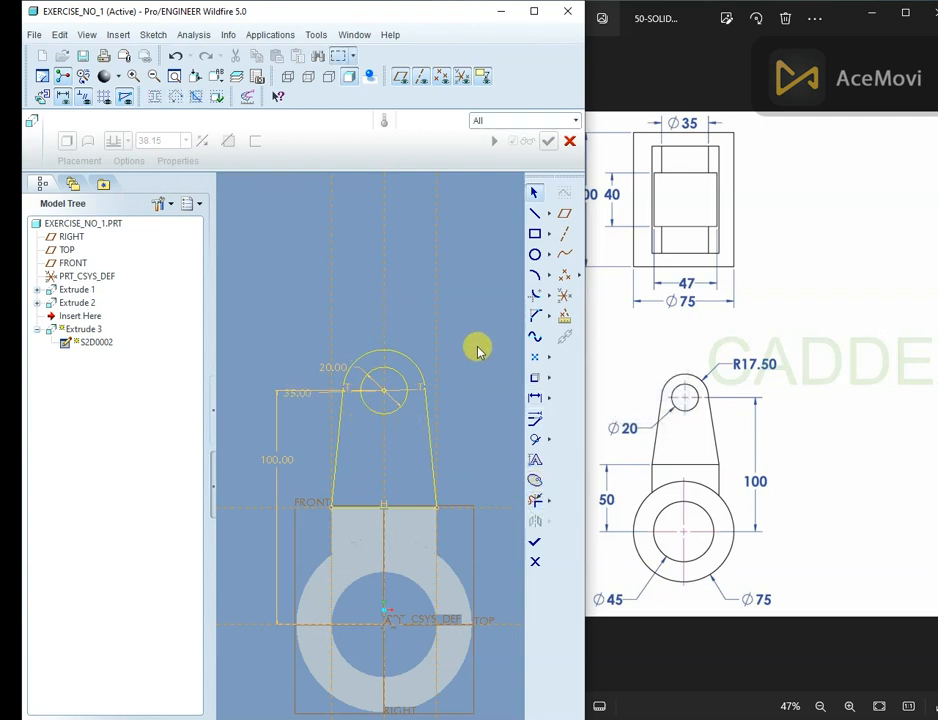
- Finish the arm sketch and extrude it symmetrically about the sketch plane to a total depth of 80 mm
scroll(477, 350, "up", 1)
scroll(477, 350, "down", 1)
left_click_drag(774, 478, 790, 478)
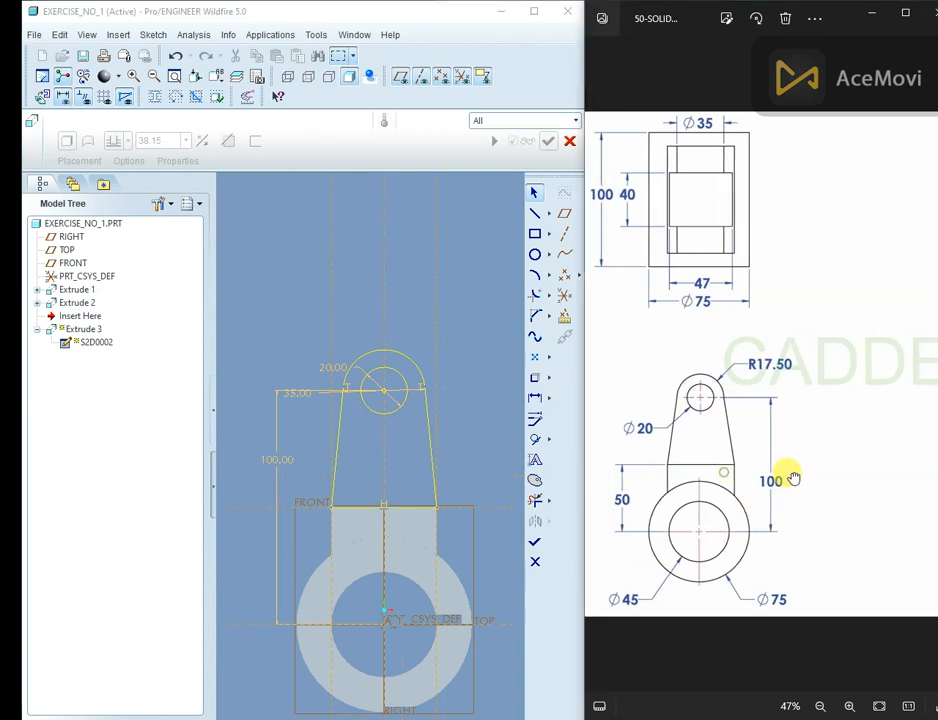
left_click_drag(861, 437, 701, 444)
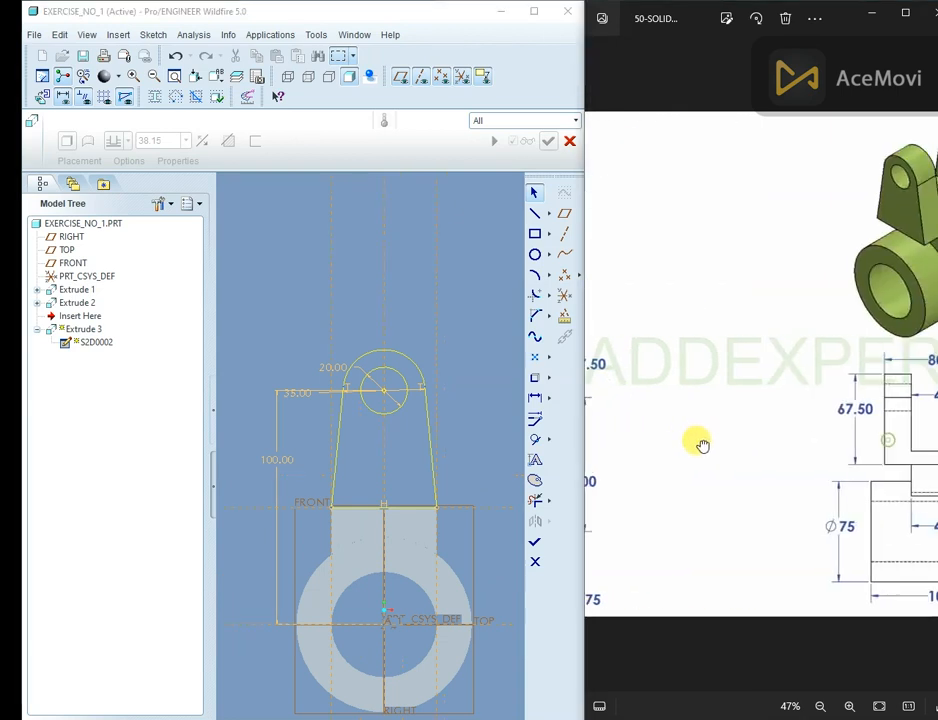
left_click_drag(800, 443, 650, 445)
mouse_move(492, 363)
middle_mouse_down()
mouse_move(429, 345)
mouse_move(356, 408)
mouse_move(397, 364)
mouse_move(400, 347)
mouse_move(392, 348)
mouse_move(419, 274)
middle_mouse_up()
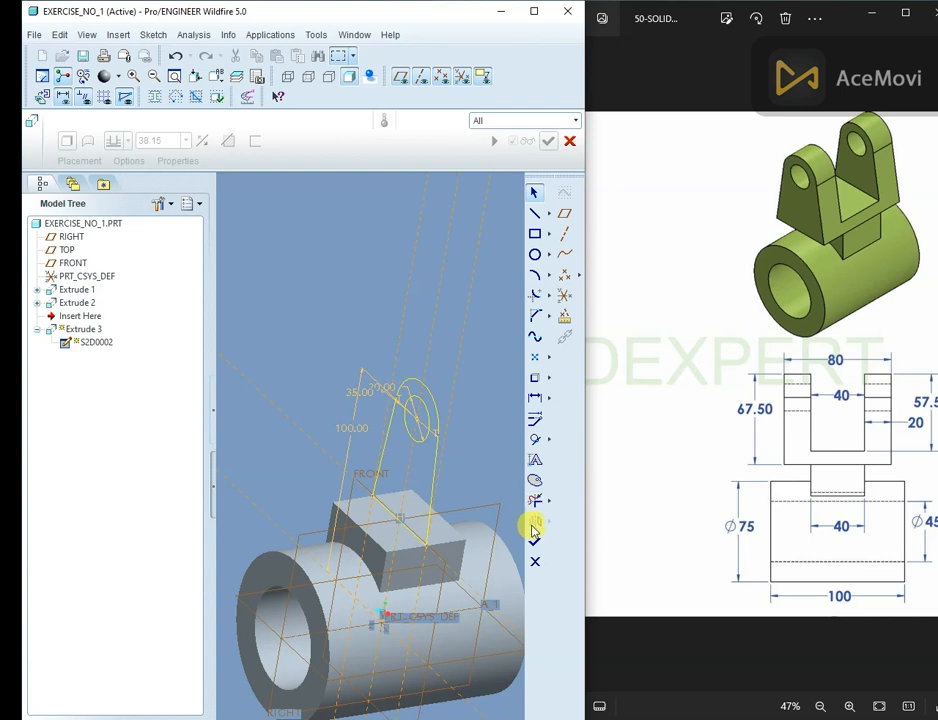
left_click(535, 541)
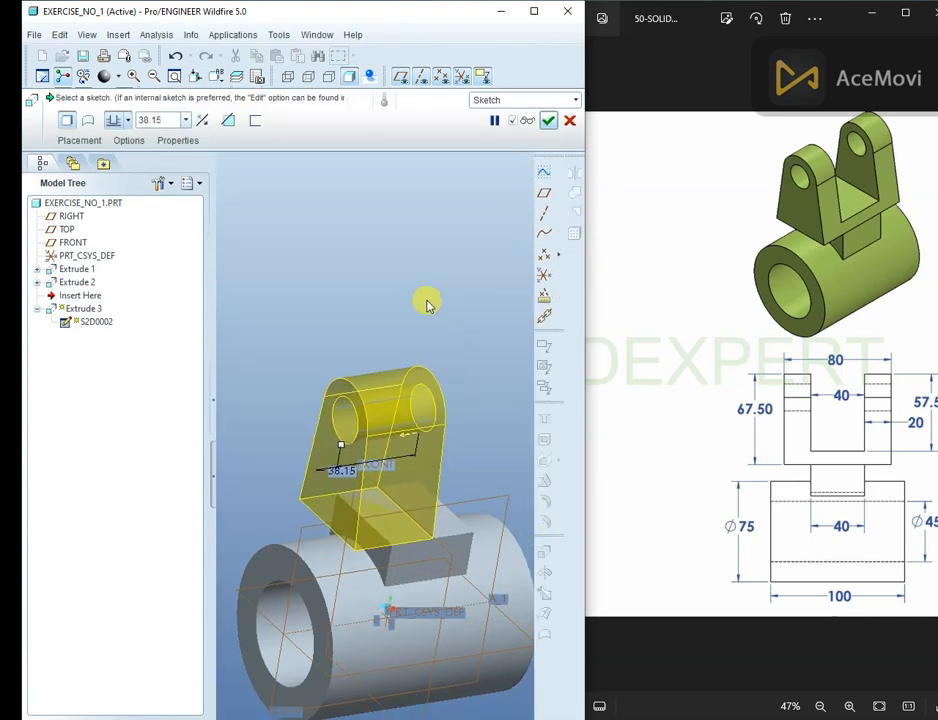
left_click(127, 120)
left_click(114, 182)
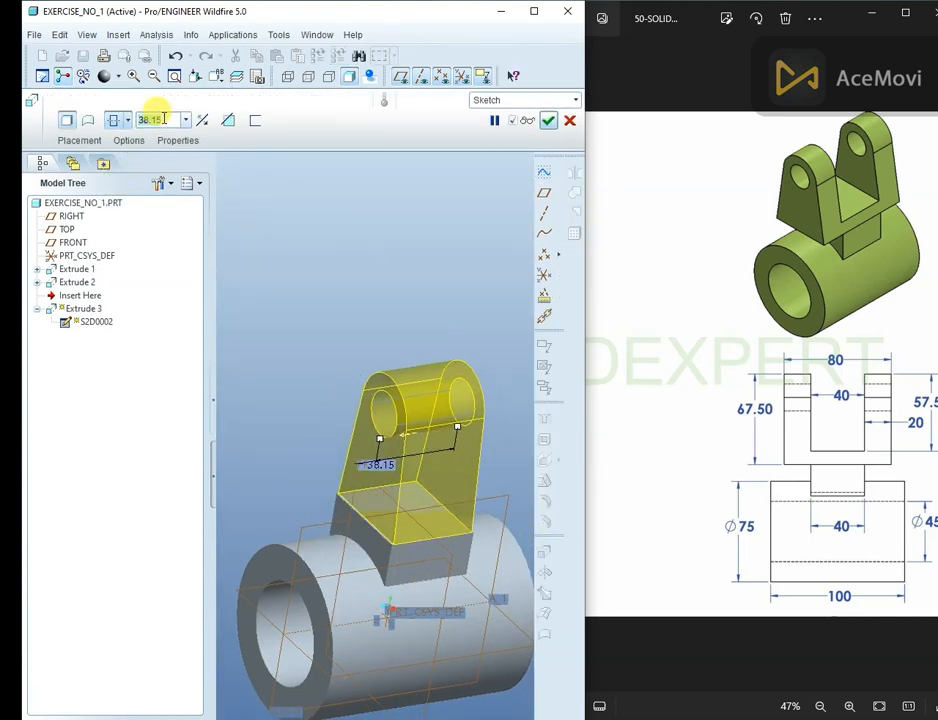
key("Return")
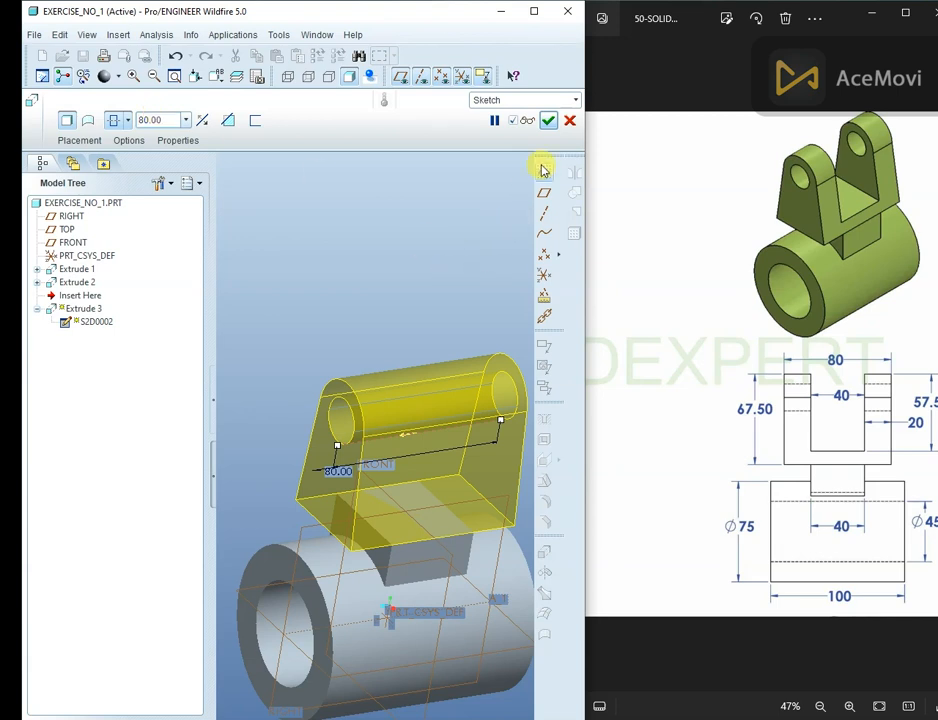
left_click(548, 119)
- Start a new extrusion and open its sketch on the RIGHT datum plane
scroll(442, 256, "up", 3)
middle_click_drag(440, 254, 436, 377)
left_click(440, 505)
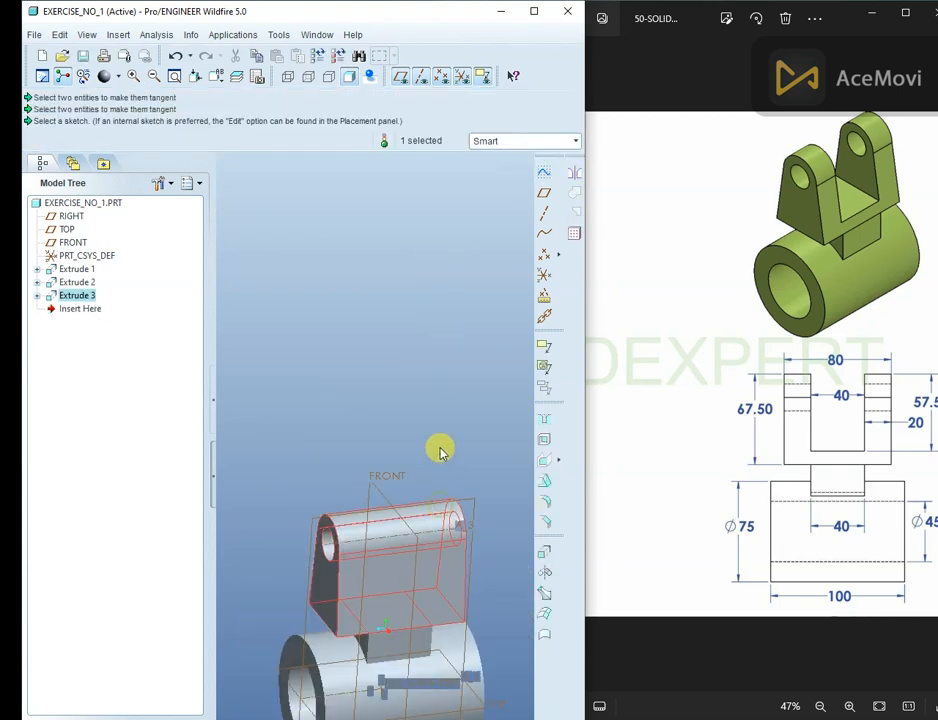
left_click(463, 488)
left_click(545, 553)
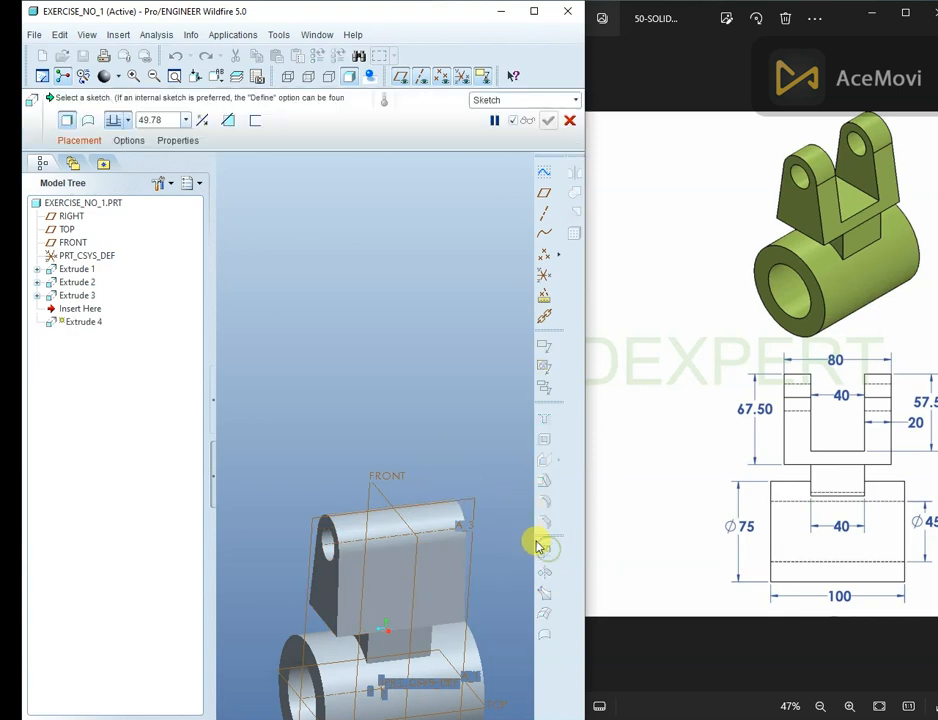
left_click(88, 143)
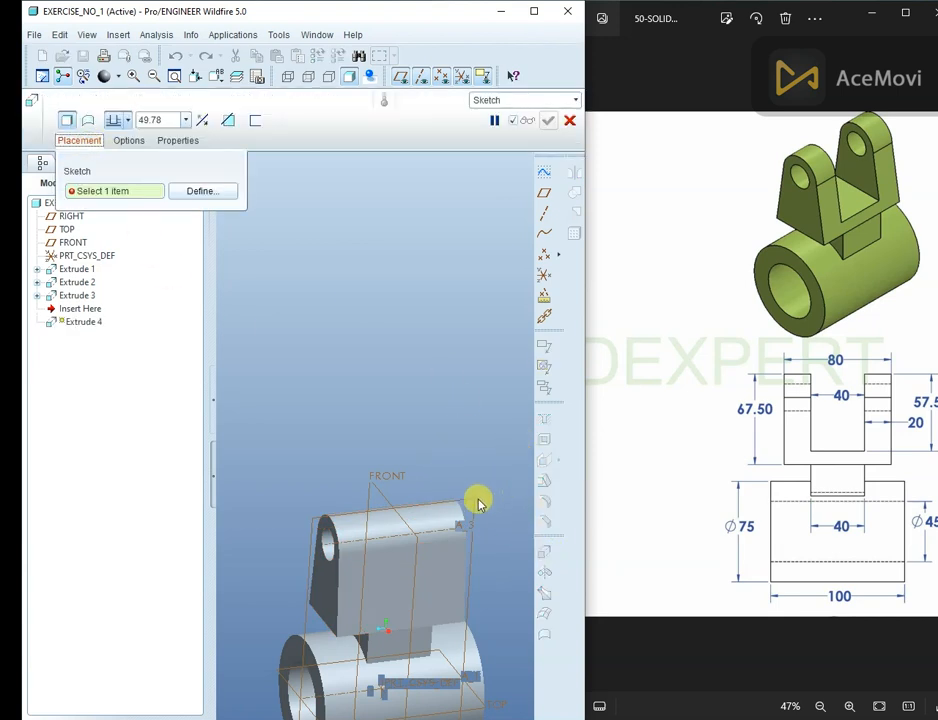
scroll(444, 403, "up", 1)
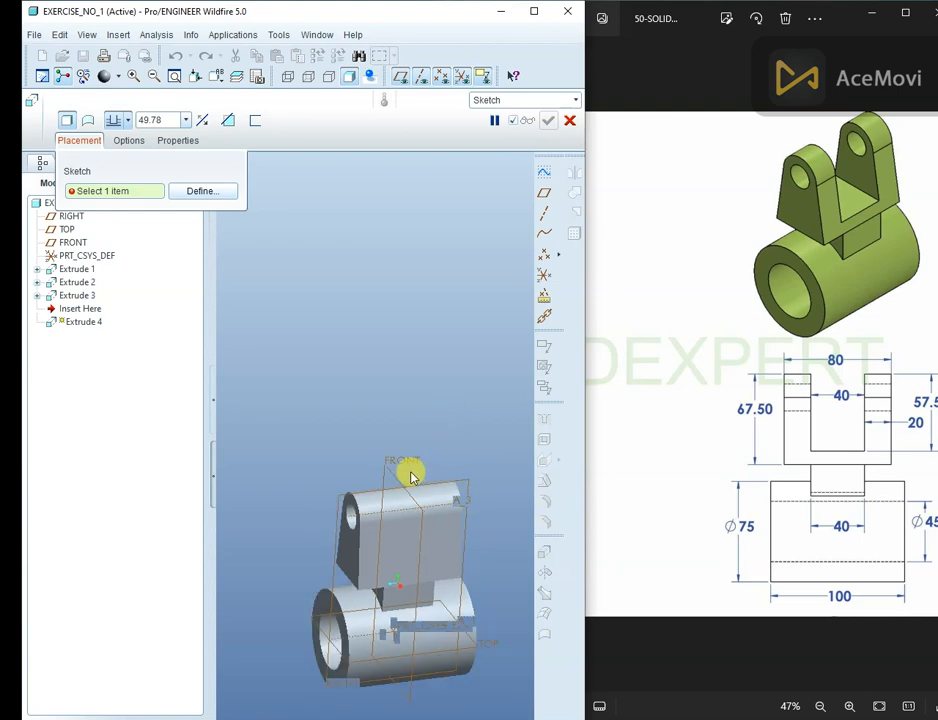
scroll(404, 461, "down", 2)
left_click(220, 189)
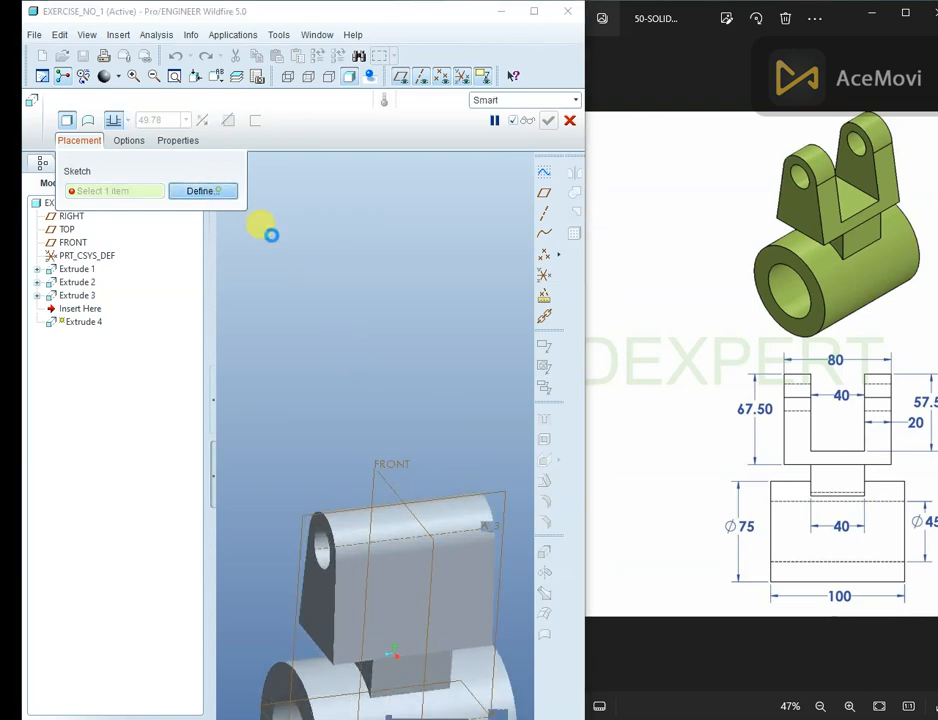
left_click(446, 500)
left_click(722, 348)
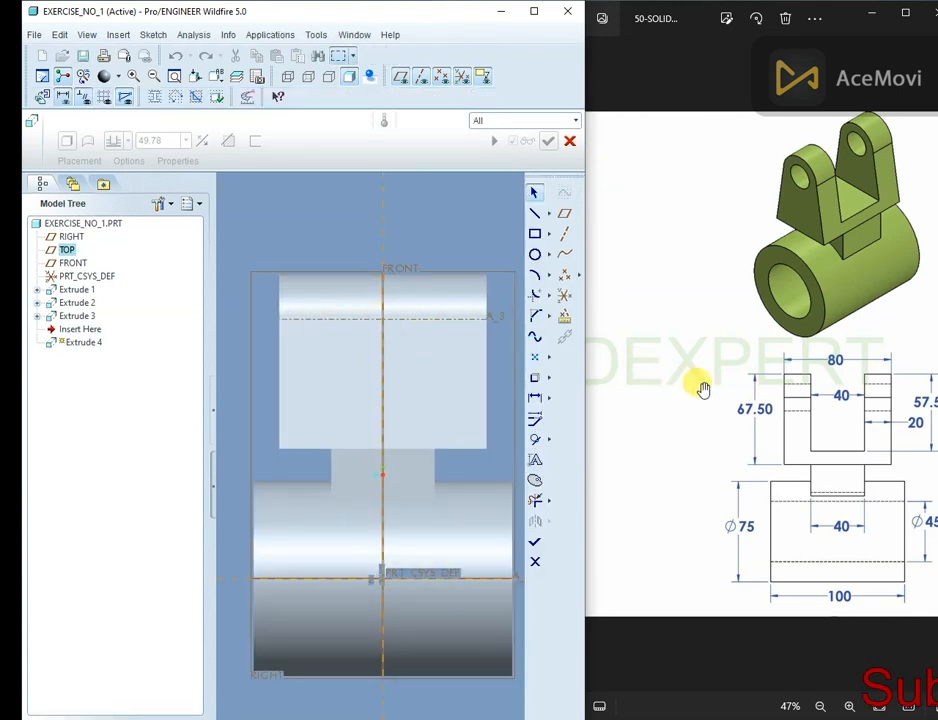
- Add the top surface of the arm extrusion as a sketch reference
left_click(844, 418)
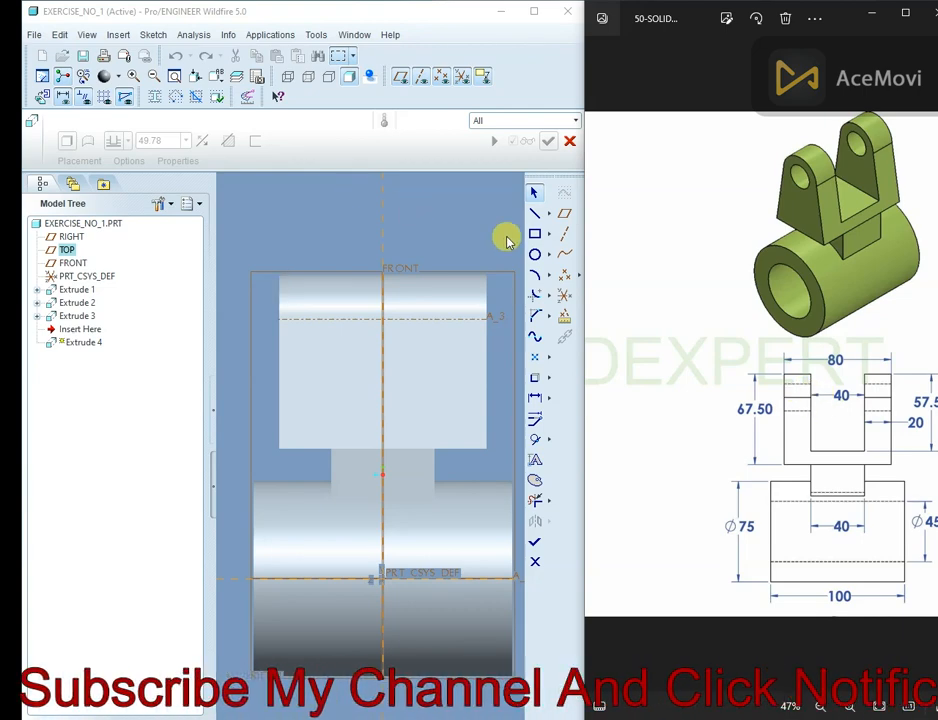
left_click(538, 234)
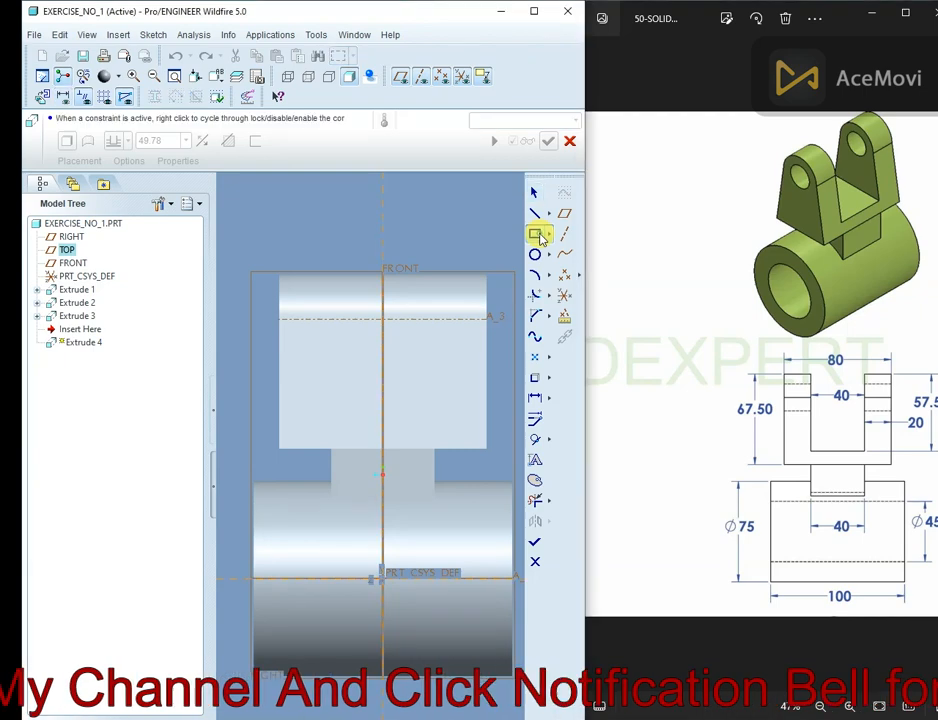
right_click(339, 205)
left_click(357, 243)
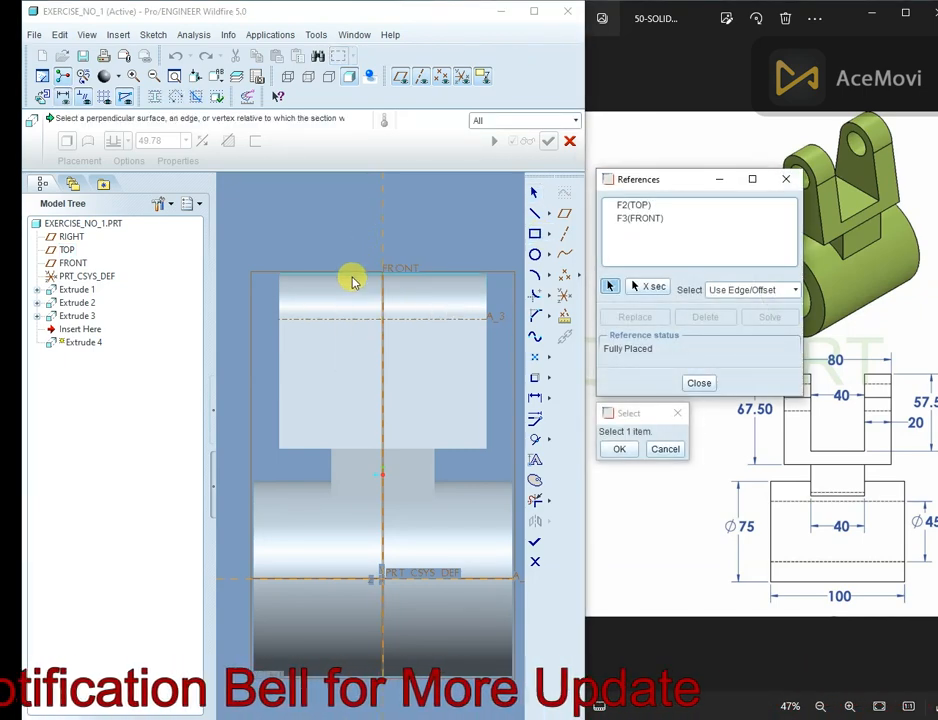
left_click(341, 281)
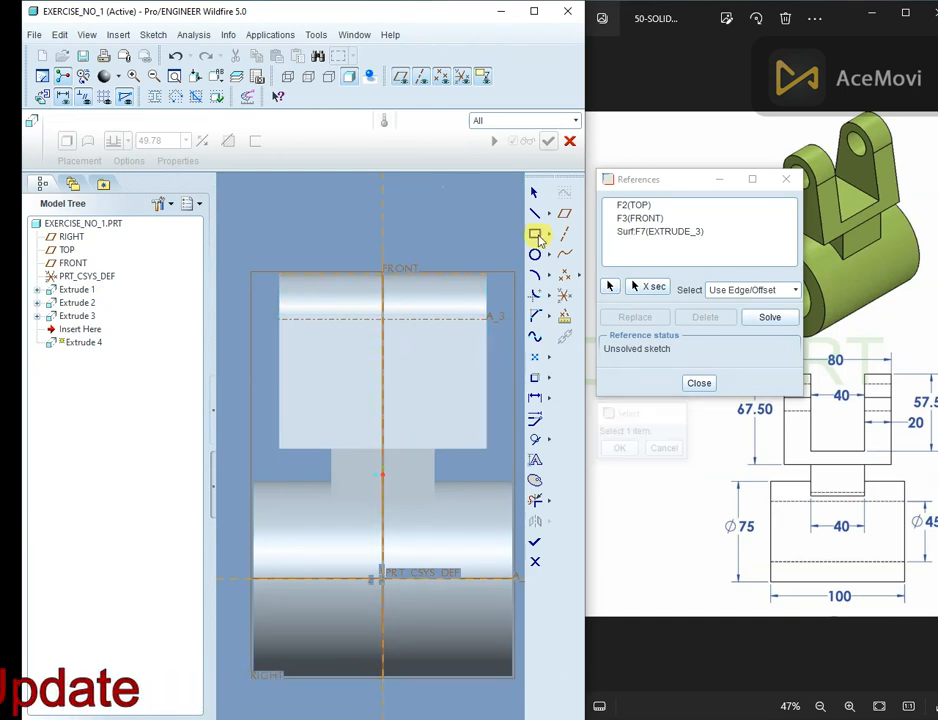
left_click(699, 383)
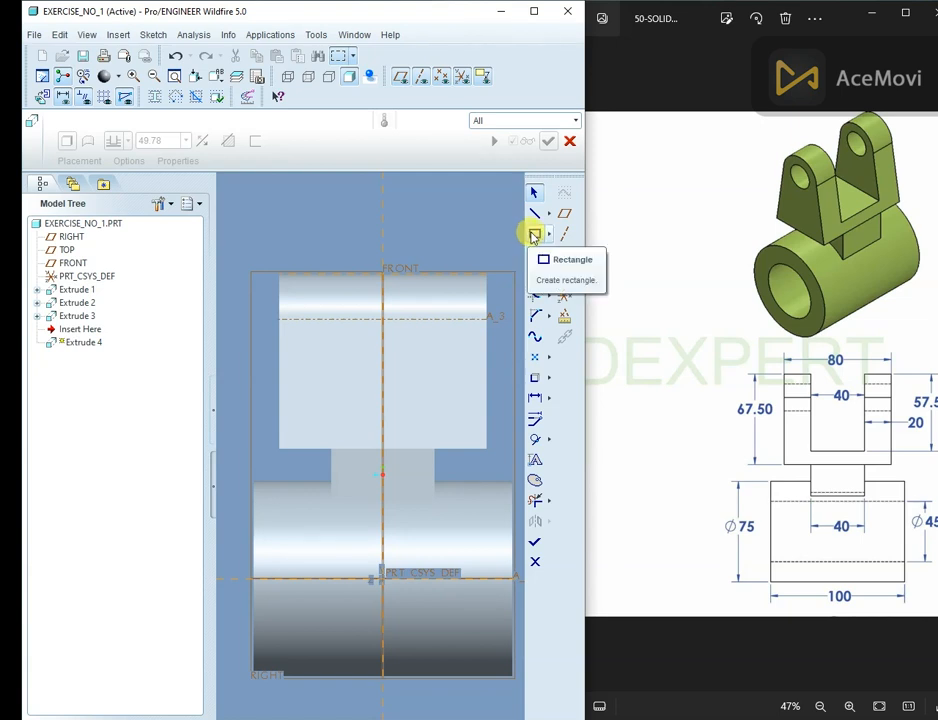
- Sketch a rectangle about 52 mm deep down from the arm's top edge, straddling the vertical reference, and set its width to 40 mm
left_click(533, 234)
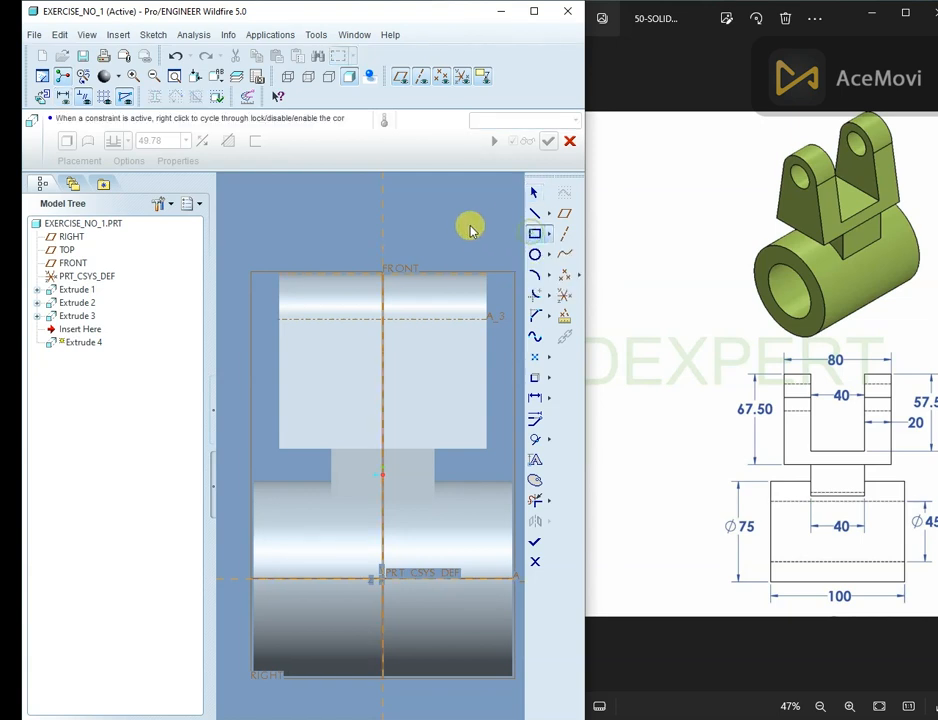
left_click(330, 278)
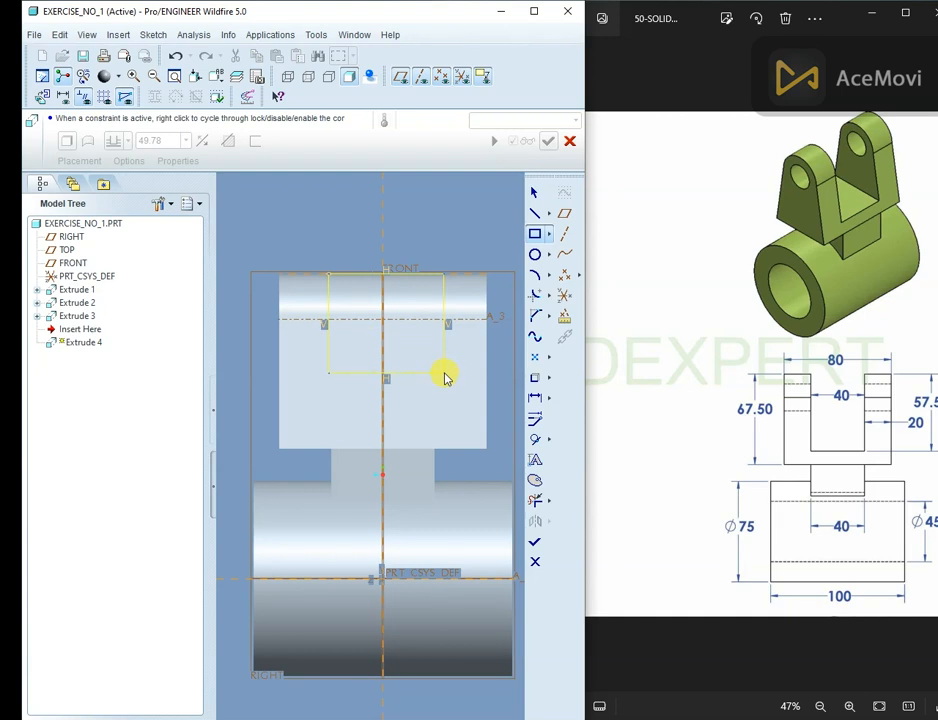
middle_click(457, 221)
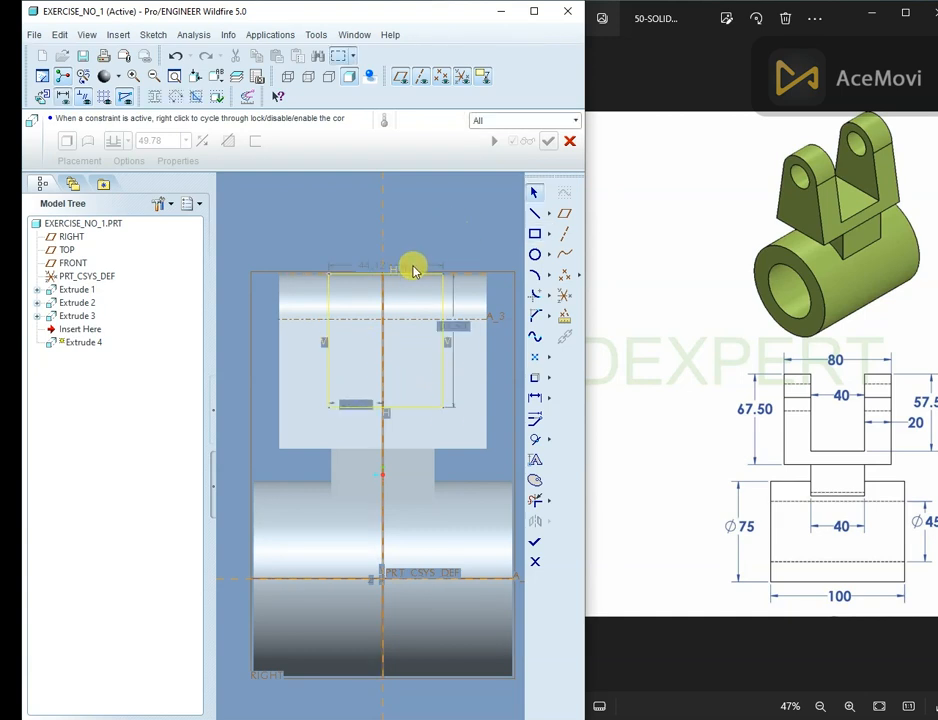
double_click(359, 261)
type("4")
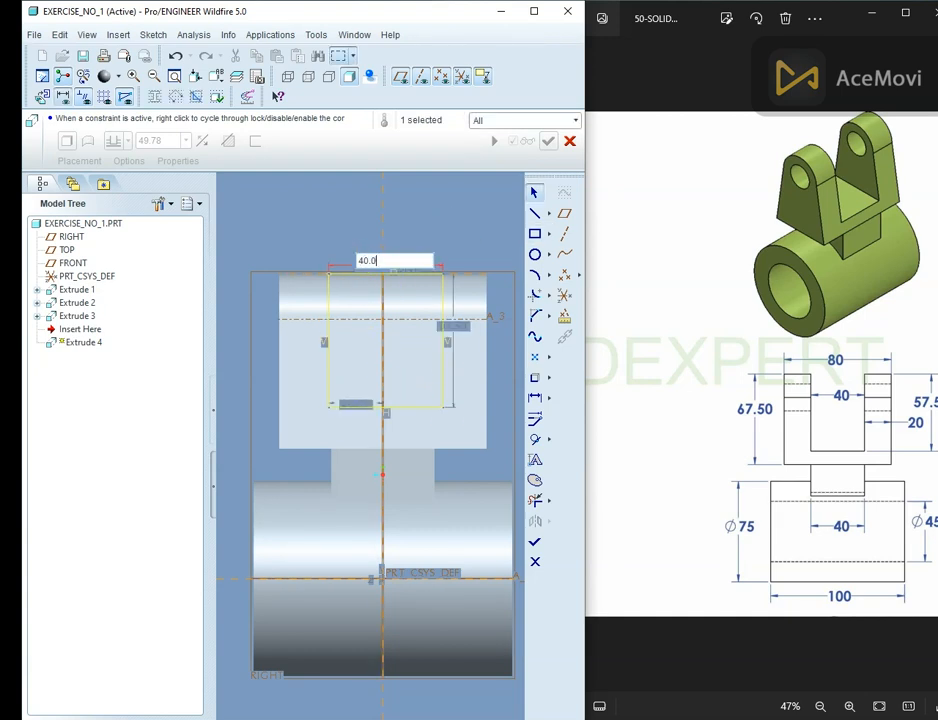
type("0.0")
key("Return")
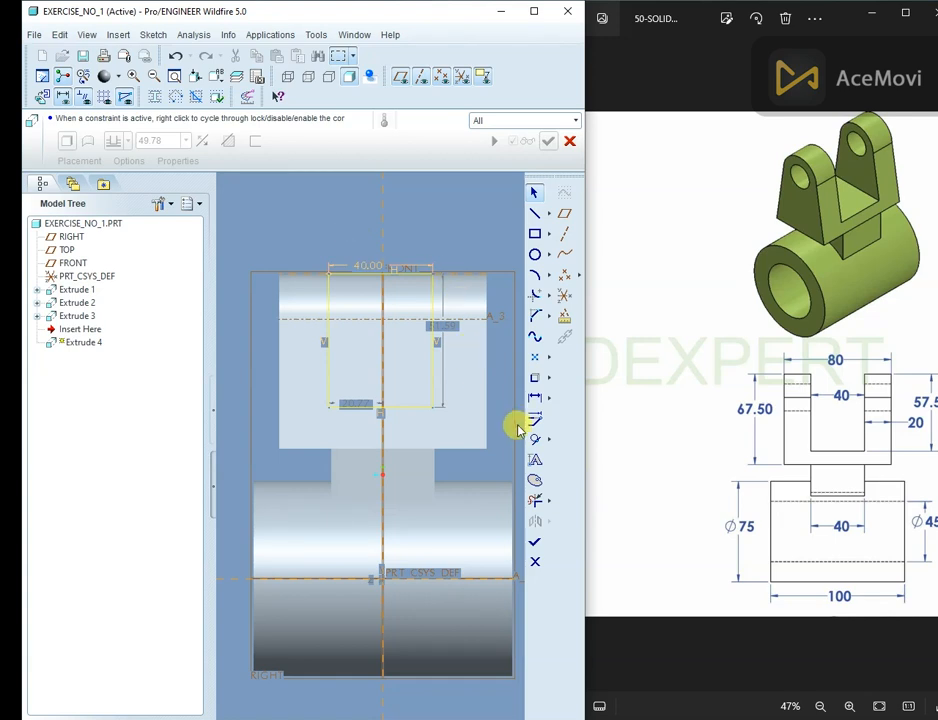
- Try to make the rectangle's two upper corners symmetric without a sketched centerline
left_click(384, 230)
left_click(402, 225)
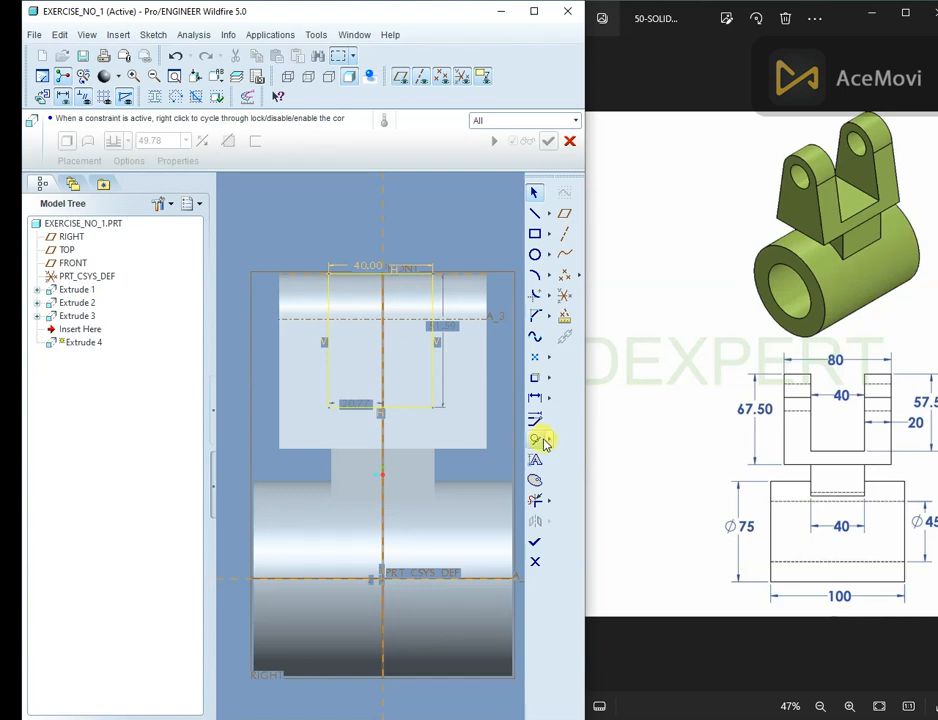
left_click(548, 442)
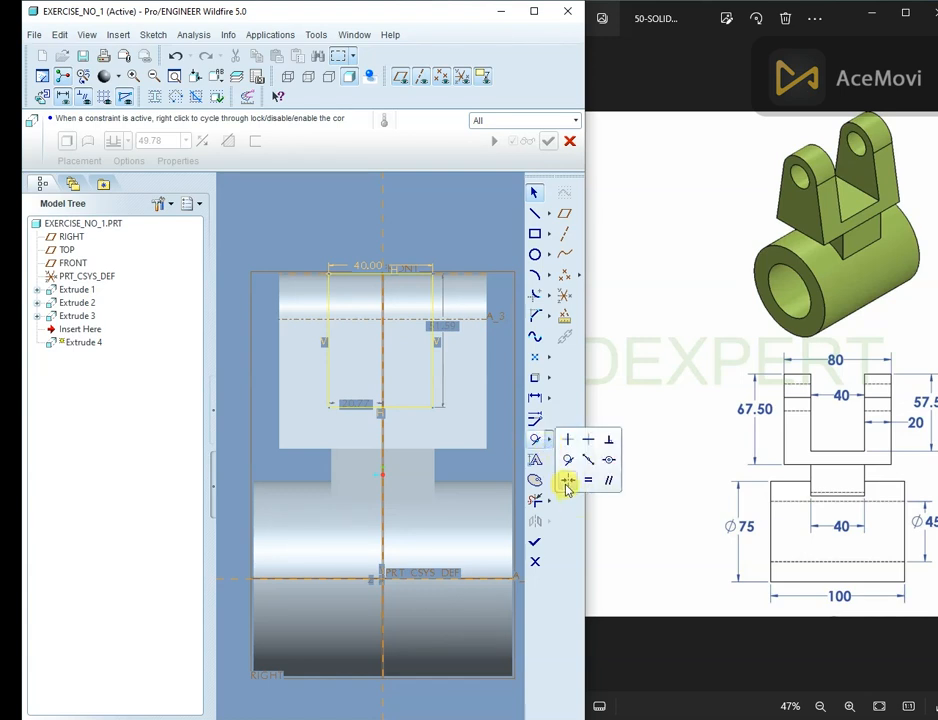
left_click(567, 483)
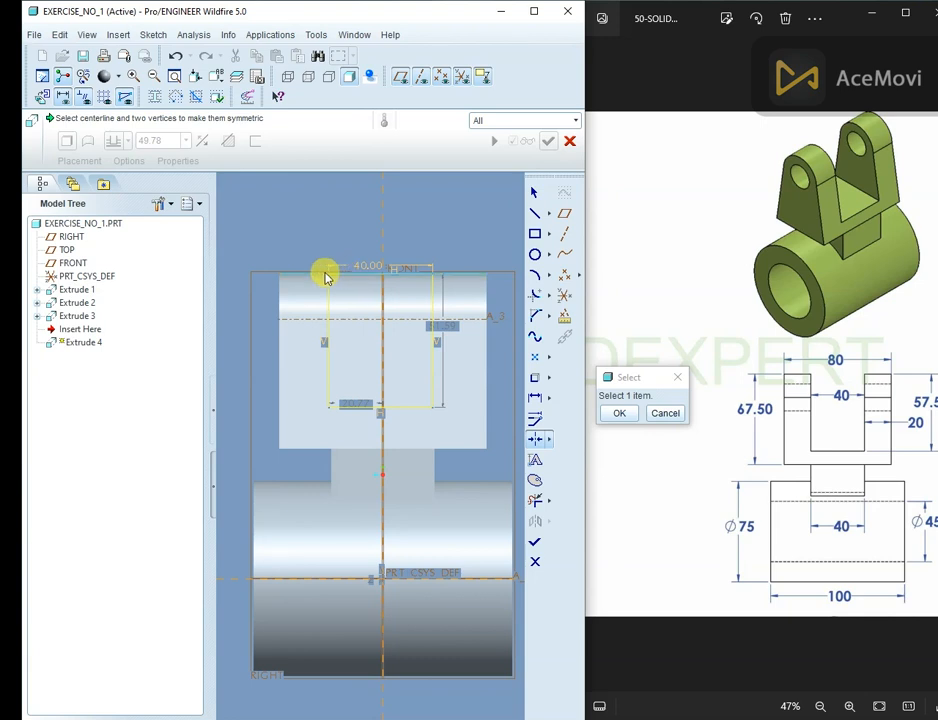
left_click(428, 289)
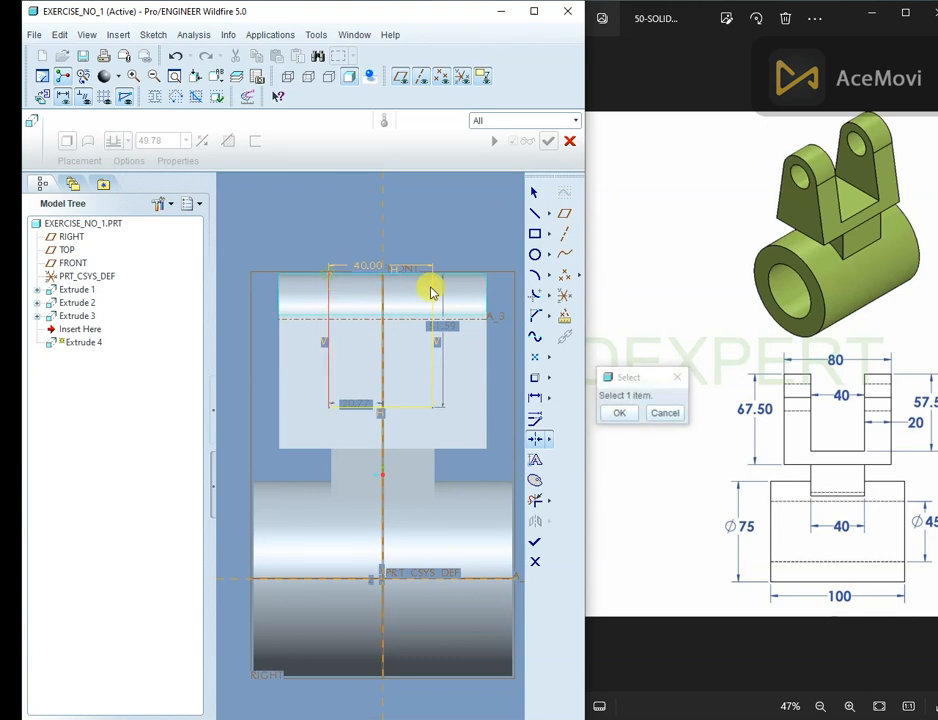
left_click(433, 275)
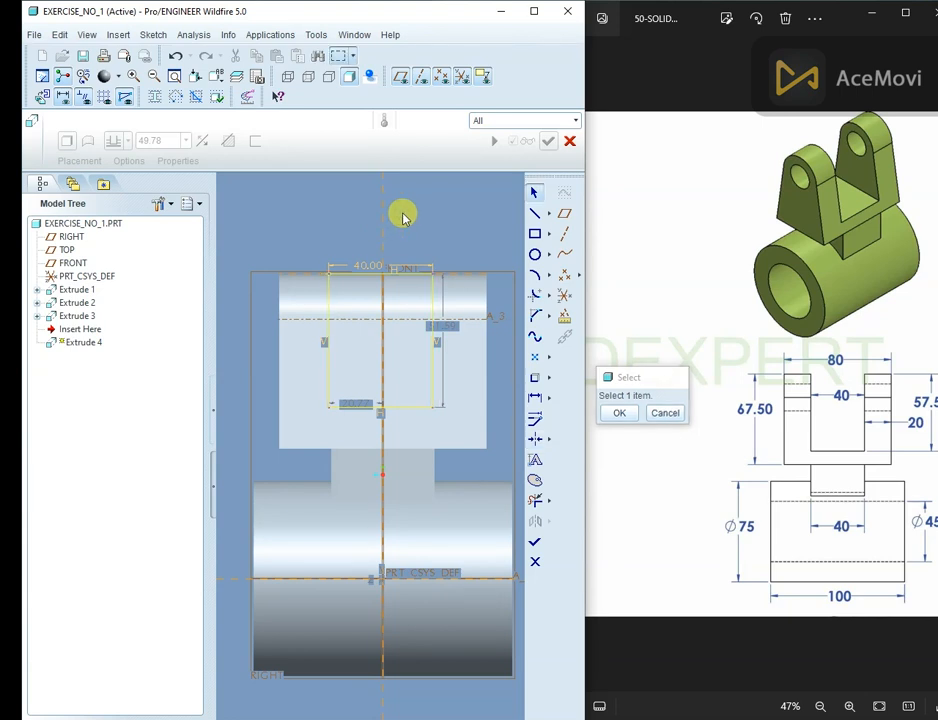
- Add a vertical centerline along the FRONT datum reference through the middle of the rectangle
right_click(398, 211)
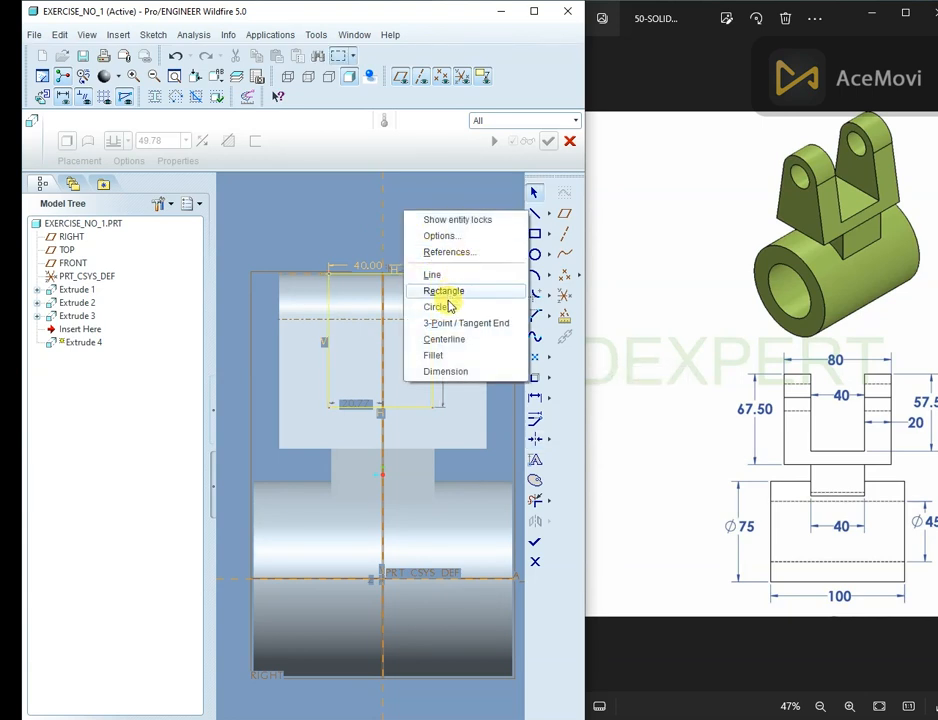
left_click(442, 339)
left_click(382, 298)
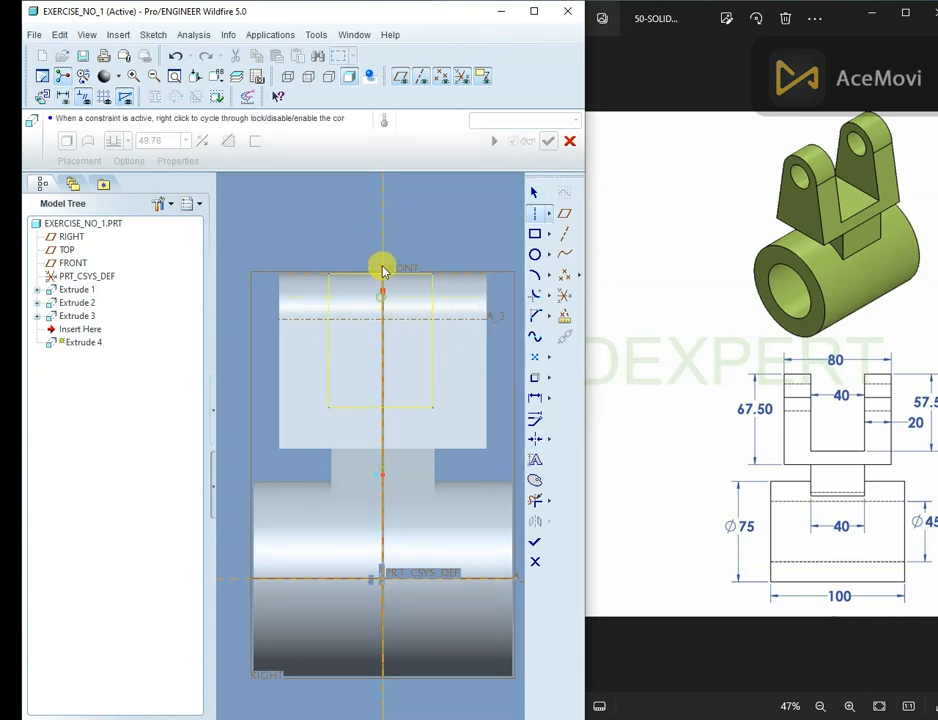
left_click(382, 266)
middle_click(434, 223)
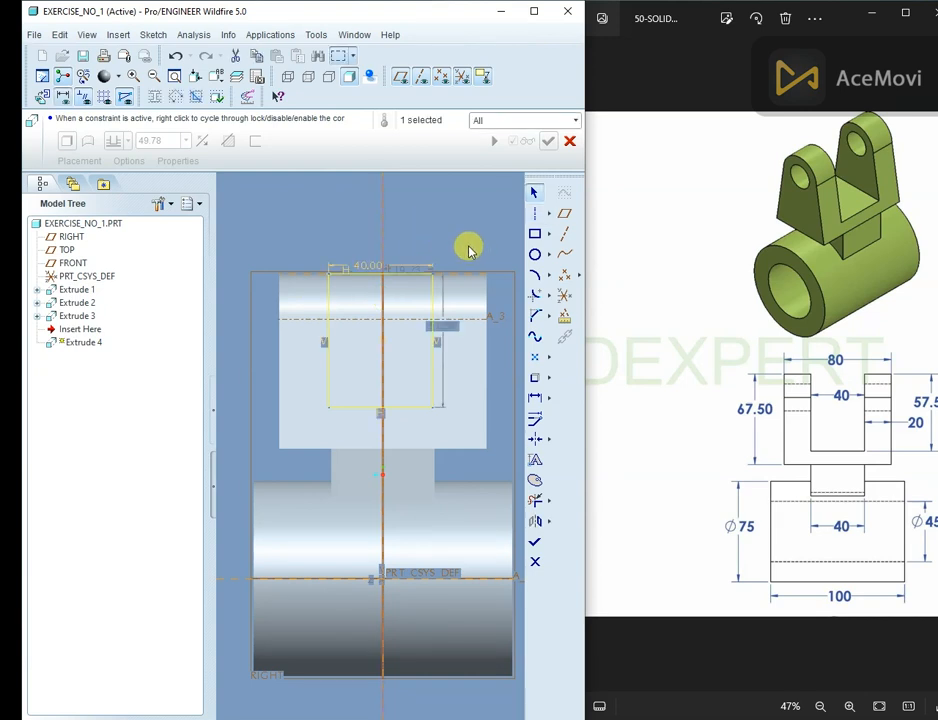
- Constrain the rectangle's two upper corners to be symmetric about the vertical centerline
left_click(535, 438)
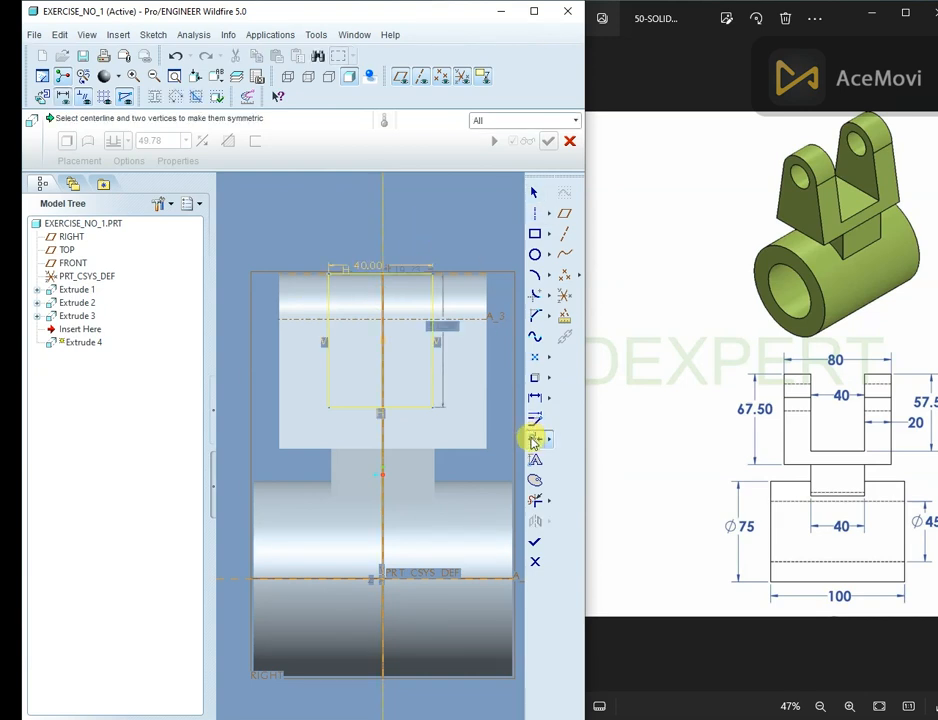
left_click(332, 278)
left_click(432, 281)
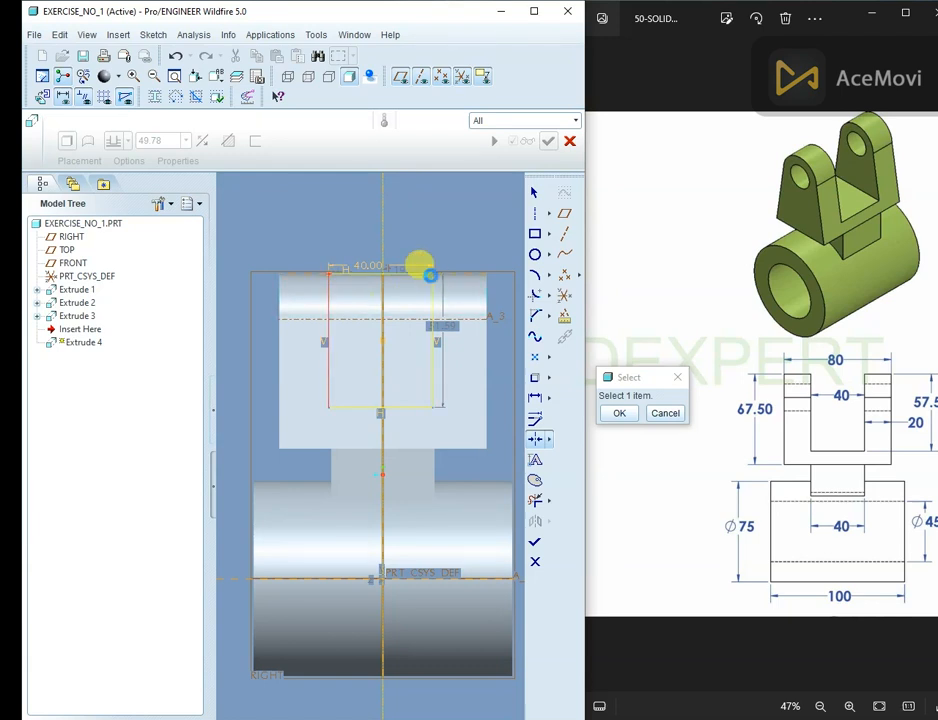
left_click(385, 248)
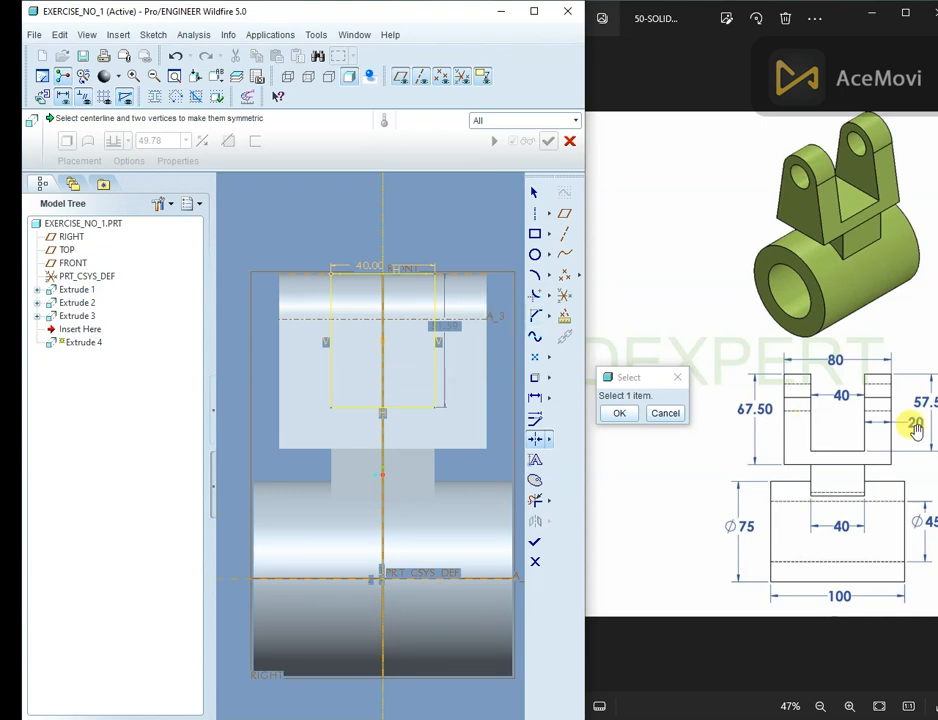
scroll(421, 328, "down", 1)
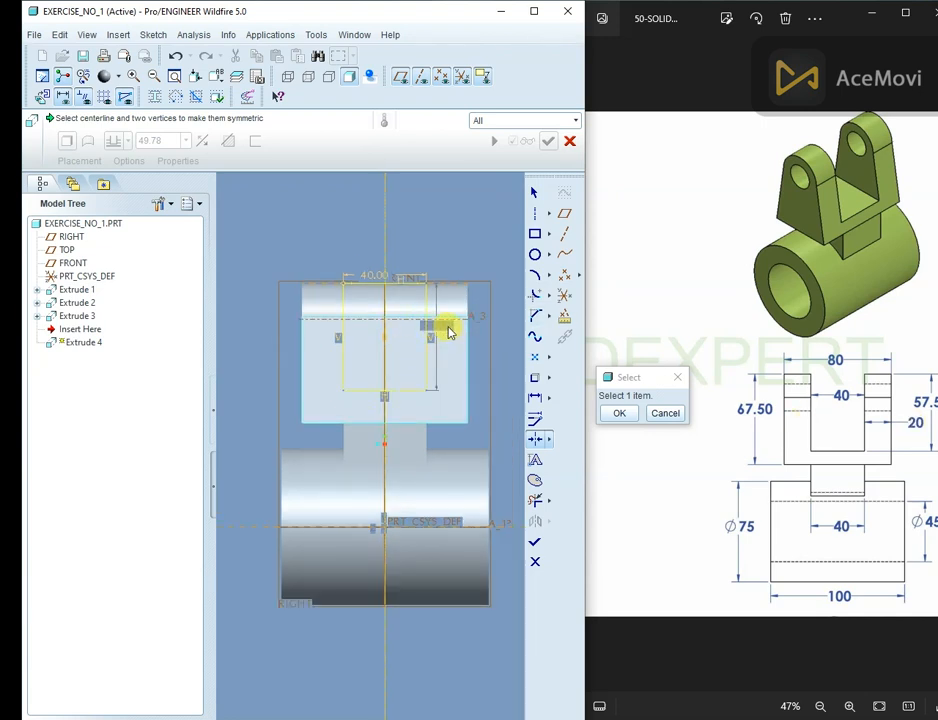
middle_click(447, 314)
- Set the rectangle's height to 57.50 mm
left_click(444, 334)
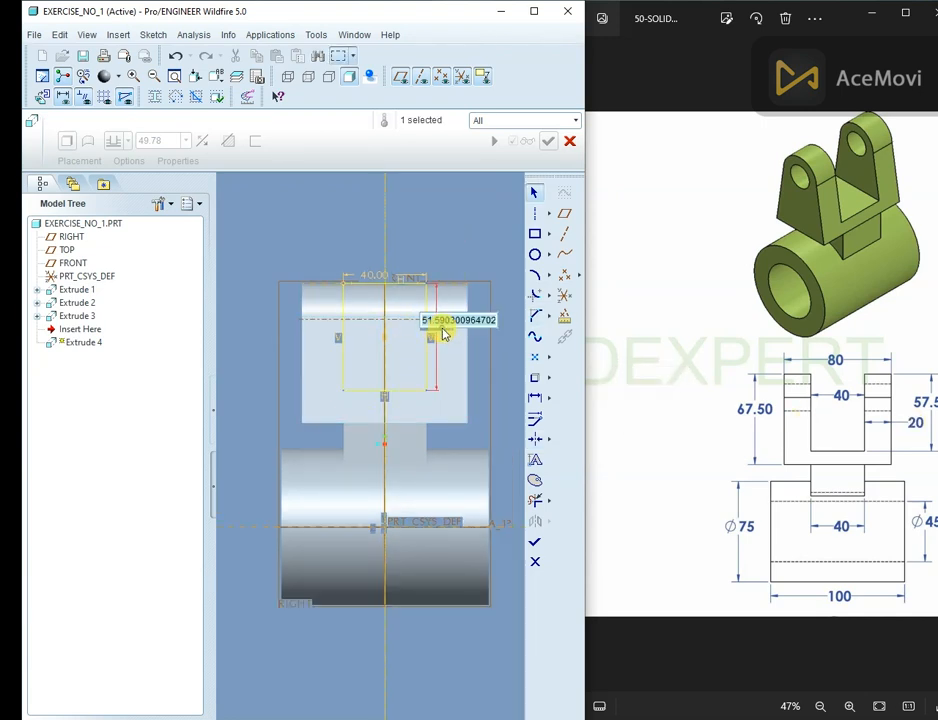
type("57.50")
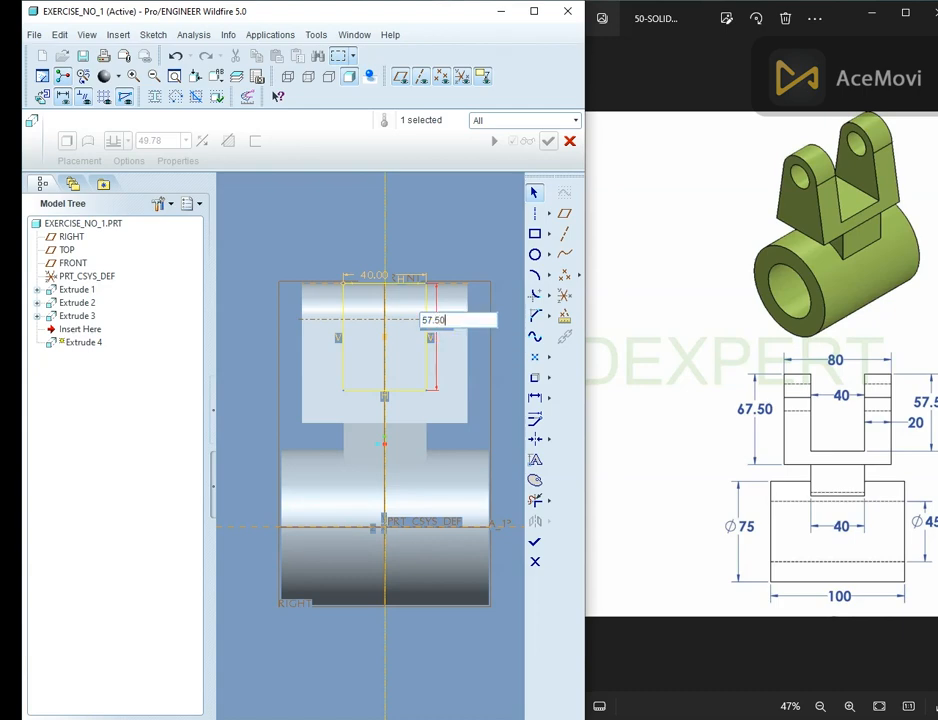
key("Return")
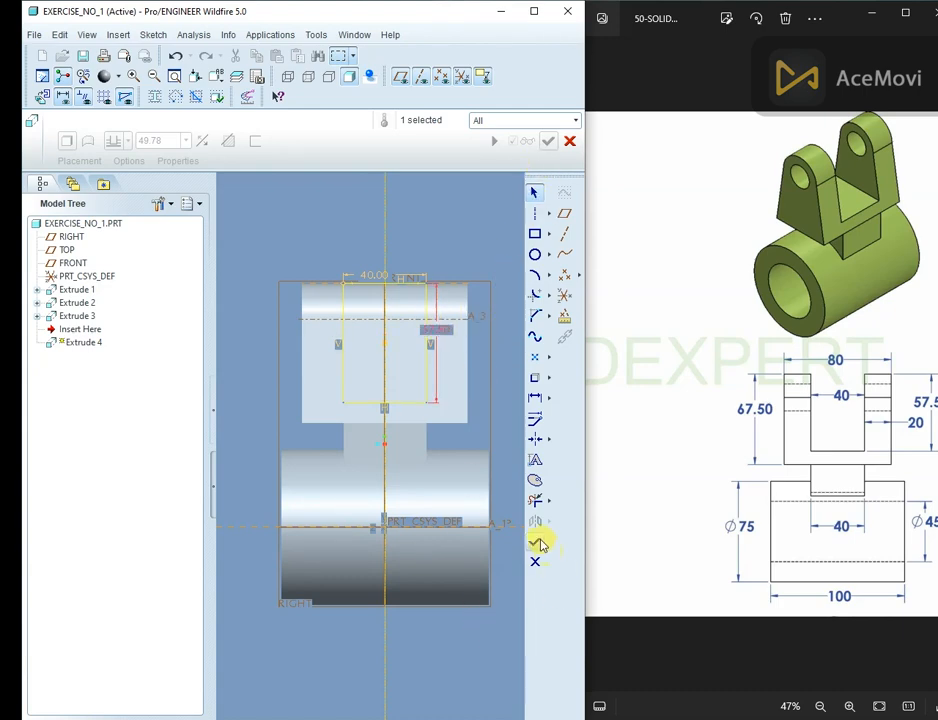
- Finish the slot sketch and cut it symmetrically about the sketch plane to a total depth of 49.78 mm
left_click(538, 543)
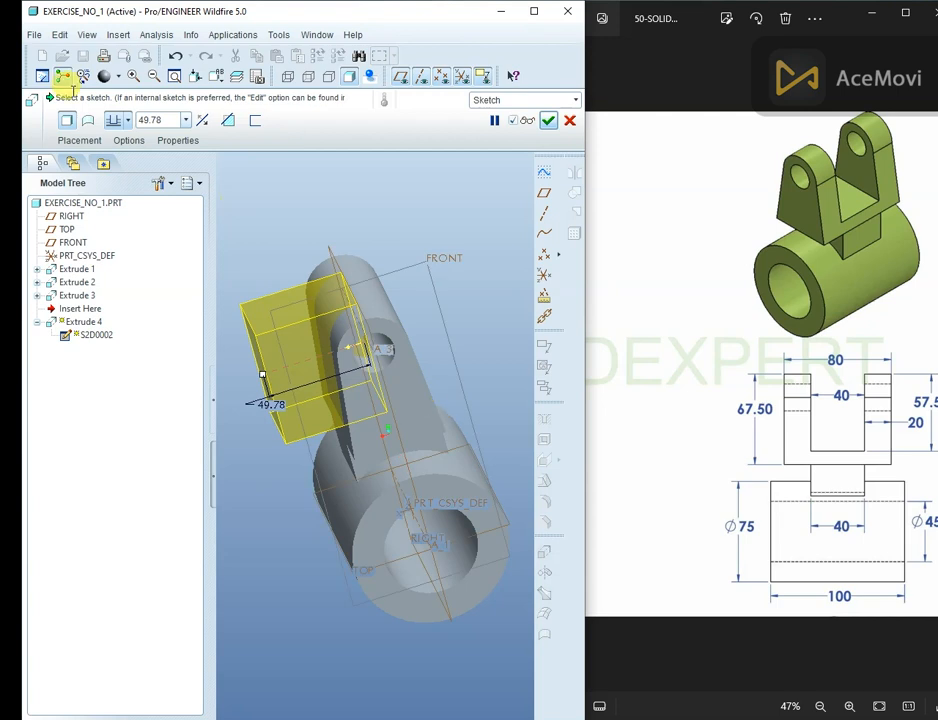
left_click(127, 120)
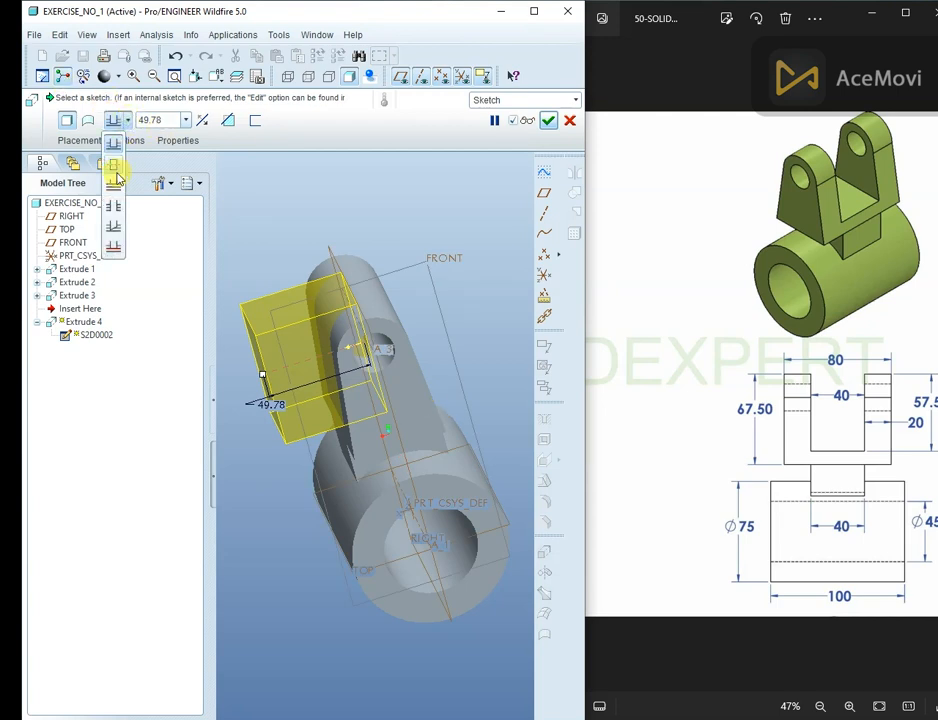
left_click(116, 170)
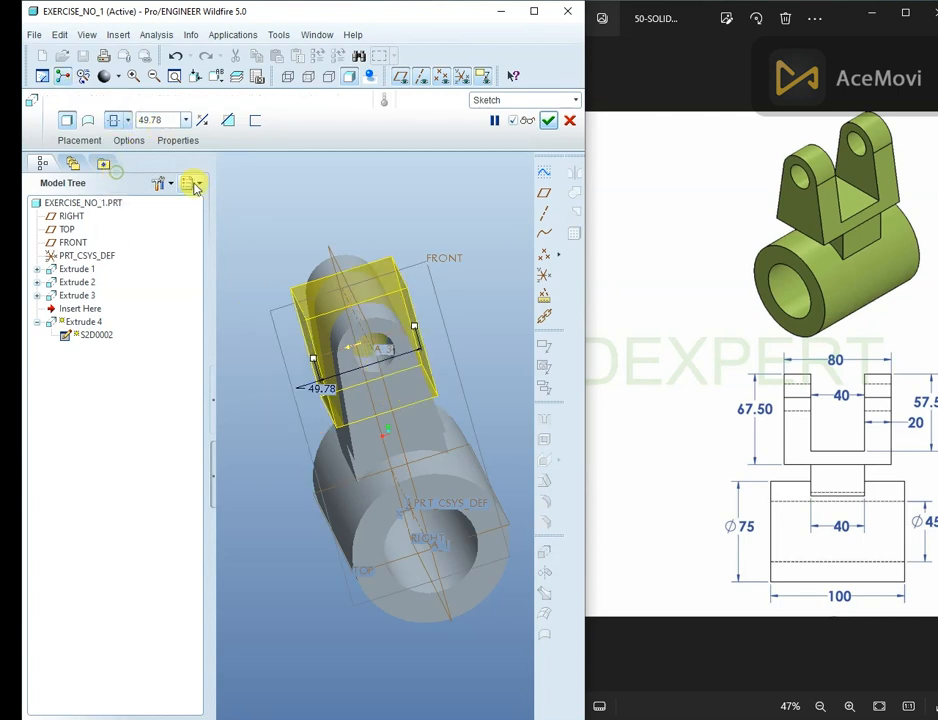
left_click(229, 121)
left_click(549, 122)
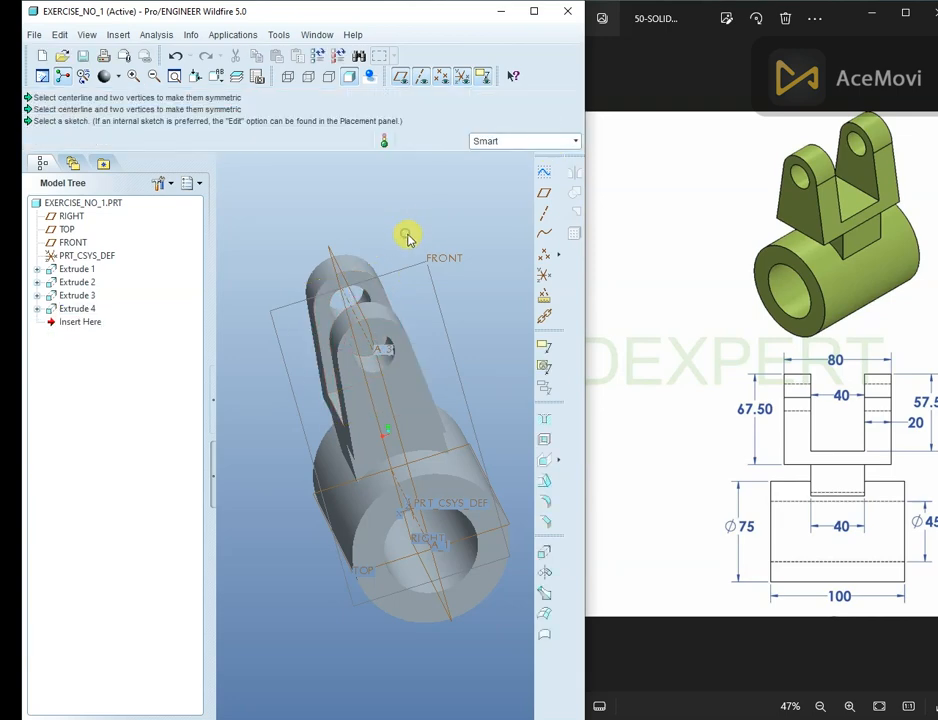
- Orbit the bracket to show both fork arms and hide the datum planes
middle_click_drag(408, 237, 415, 315)
scroll(415, 331, "down", 4)
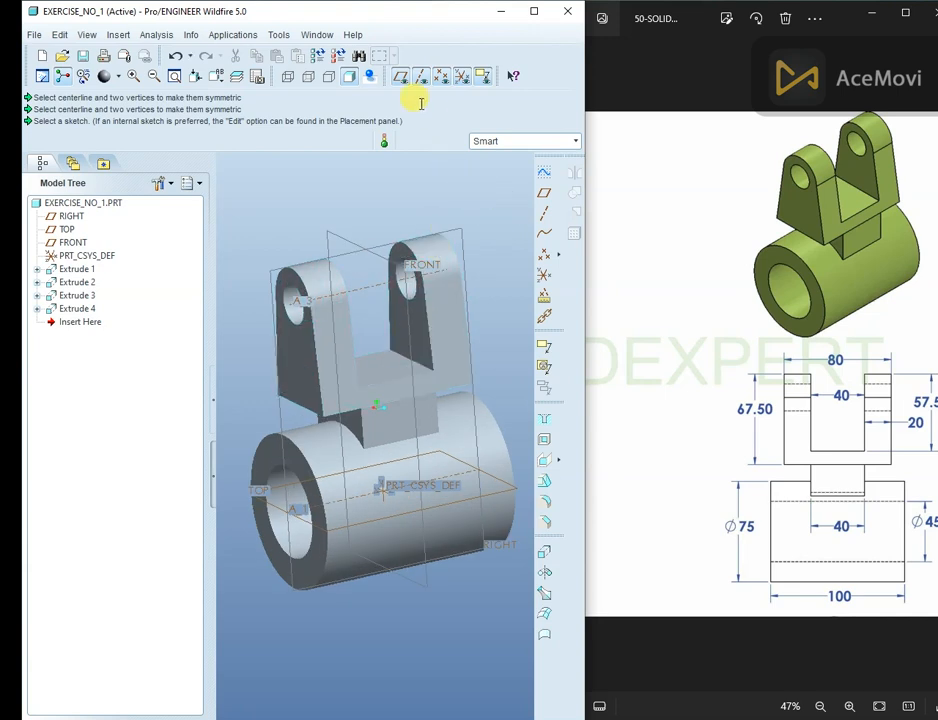
left_click(401, 76)
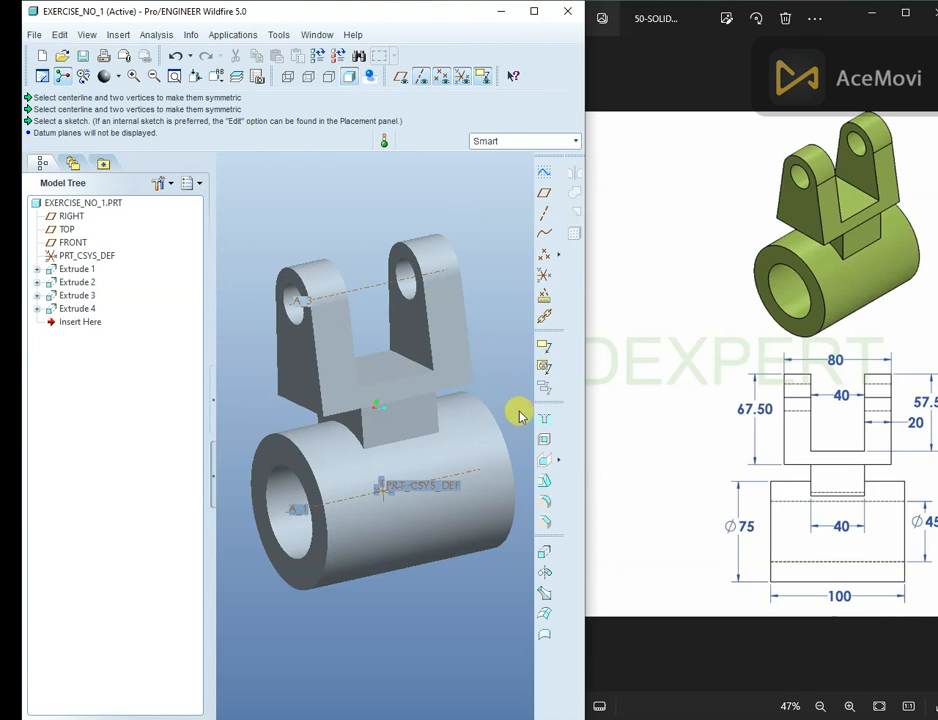
- Round all four edges where the connecting block meets the cylindrical base with a 5 mm radius
left_click(543, 503)
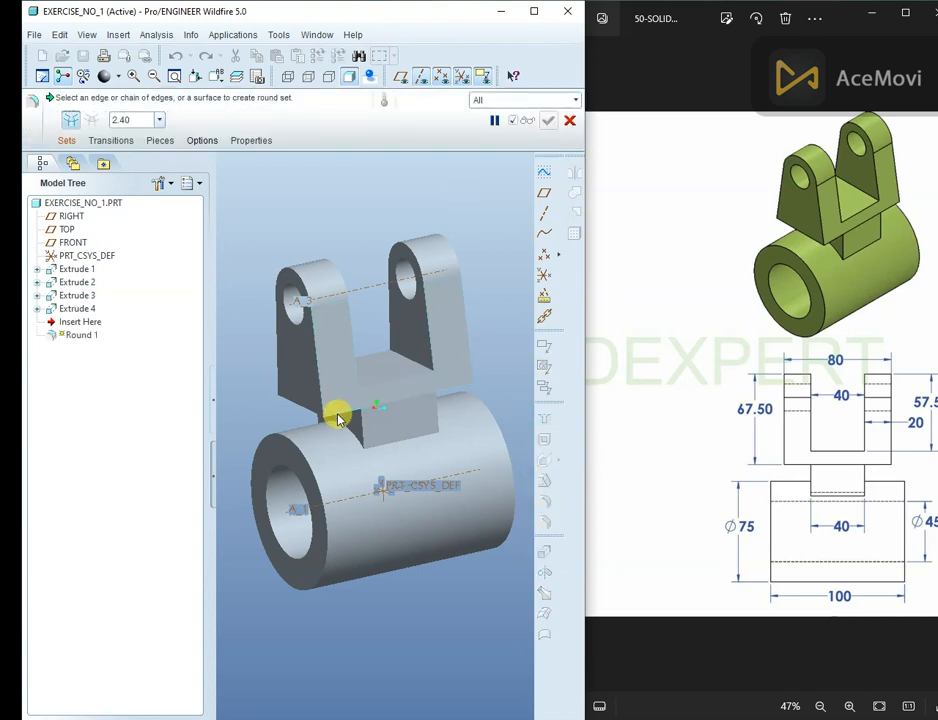
left_click(359, 441)
middle_click_drag(362, 445, 432, 420)
scroll(430, 418, "down", 5)
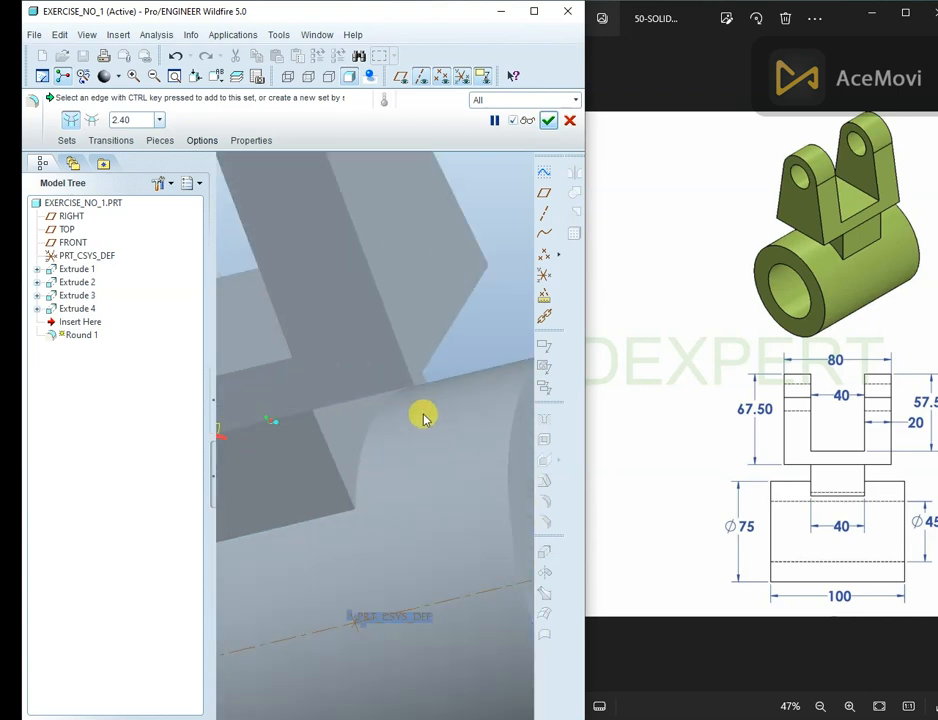
left_click(366, 440)
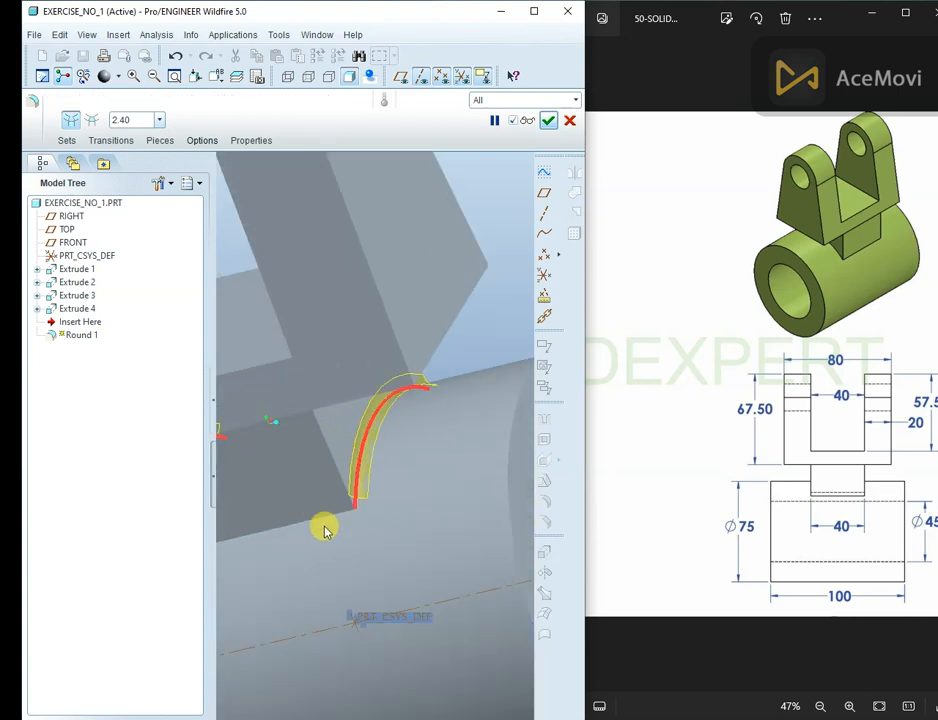
middle_click_drag(326, 520, 323, 487)
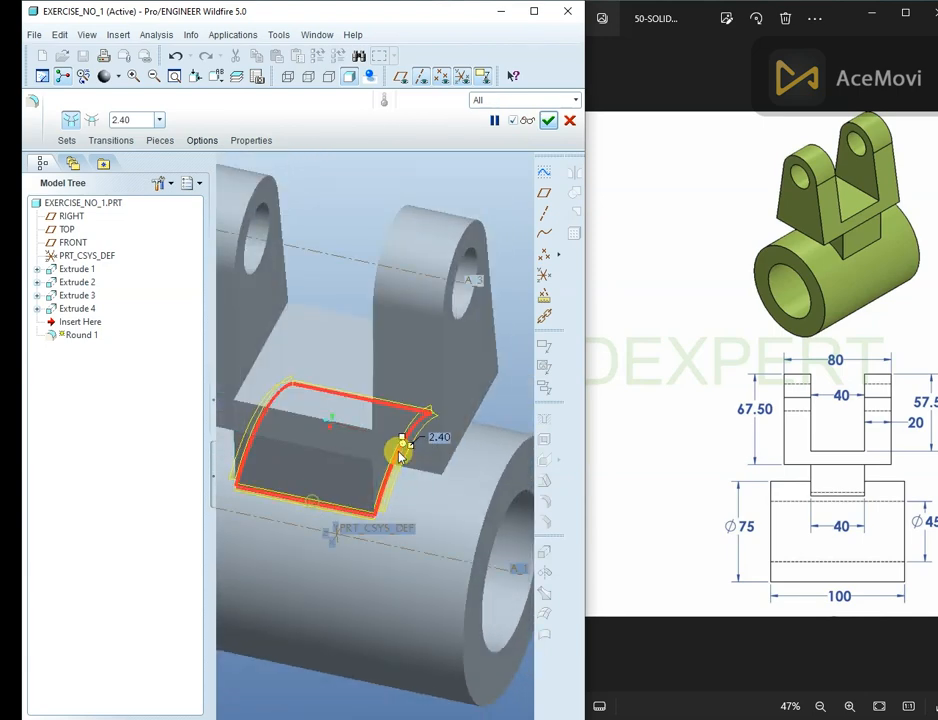
scroll(415, 442, "down", 5)
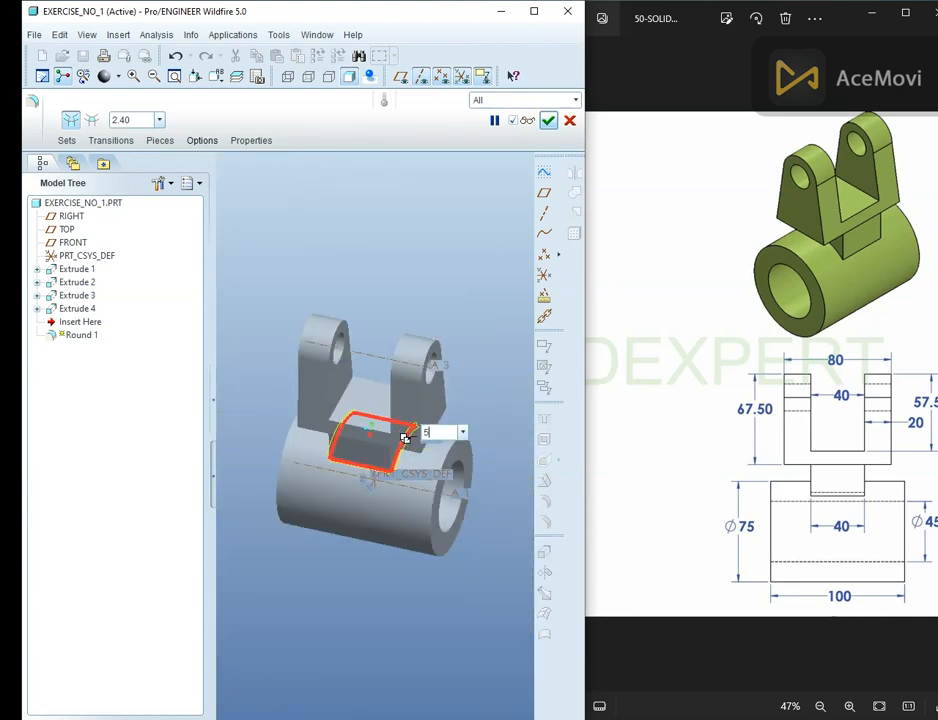
key("Return")
scroll(427, 404, "up", 3)
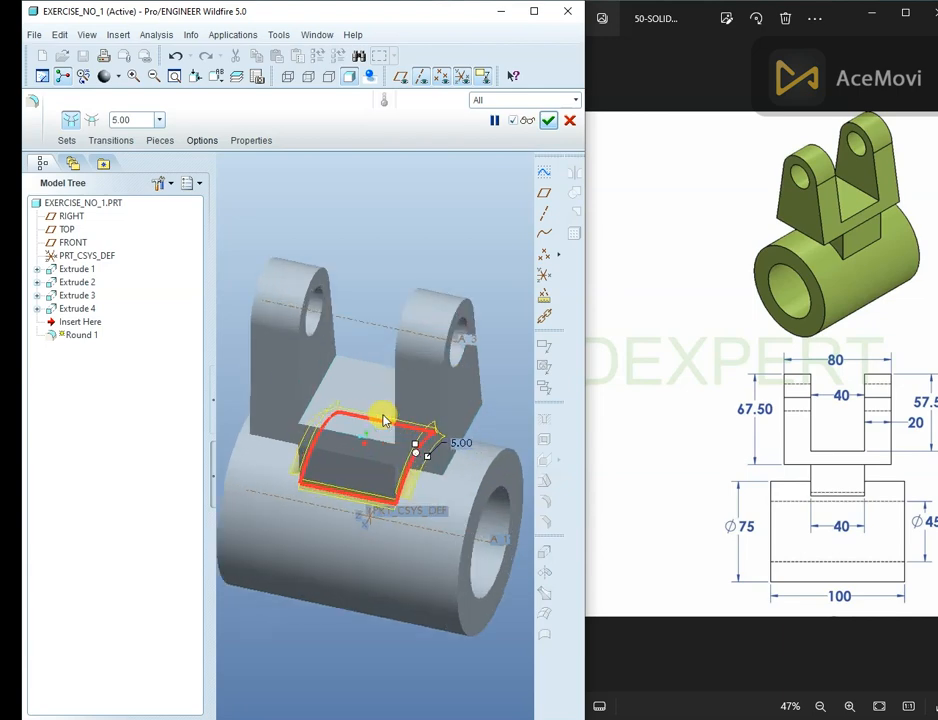
left_click(548, 121)
middle_click_drag(498, 199, 472, 234)
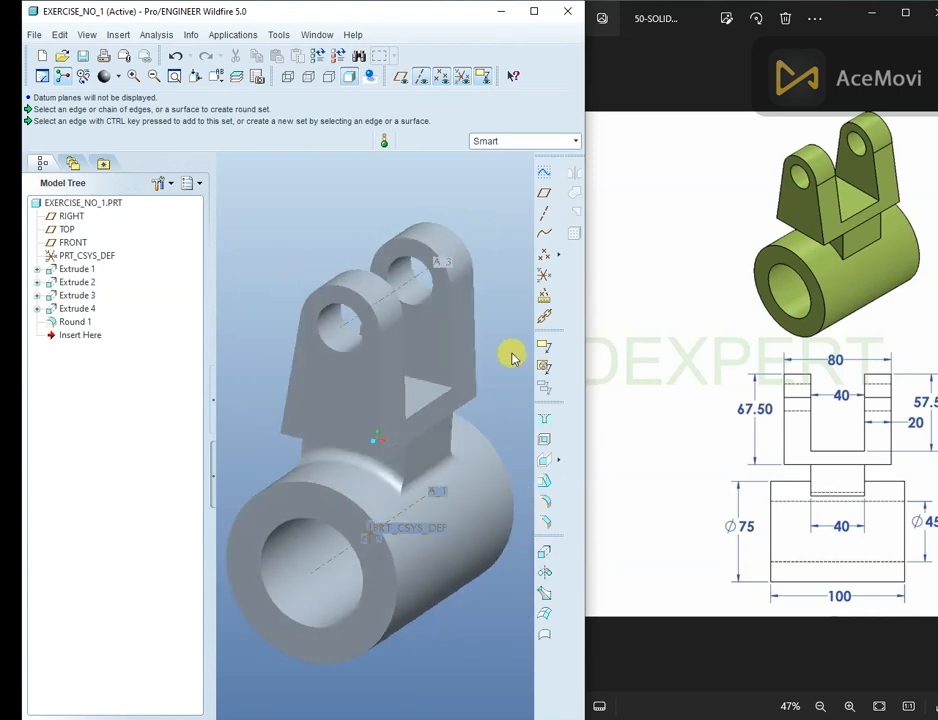
- Chamfer the outer hole edges of both fork arms with a 3 mm D x D chamfer
left_click(547, 521)
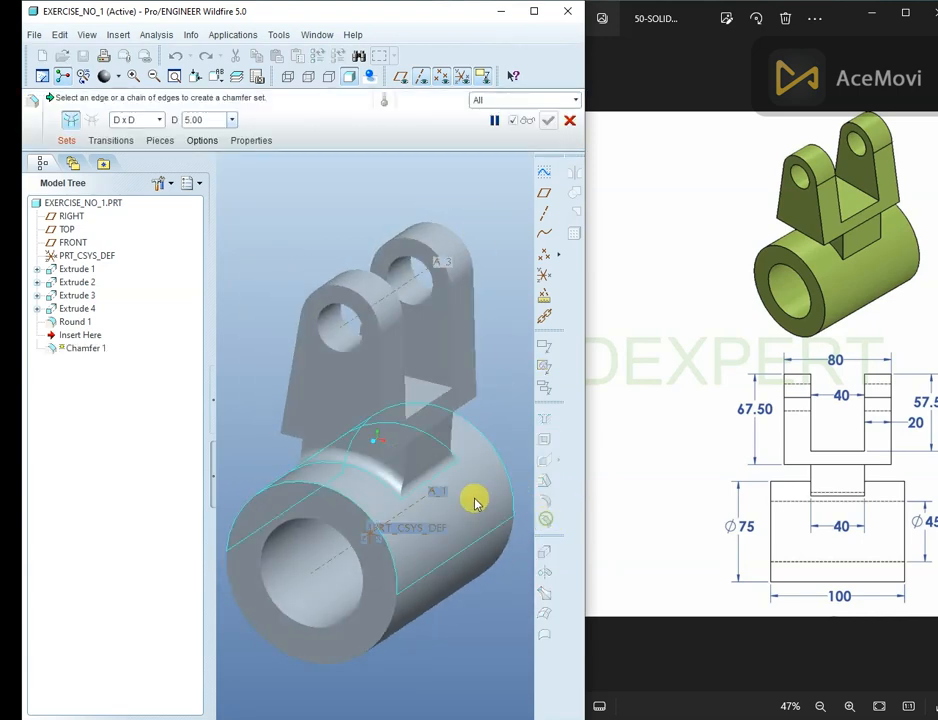
left_click(360, 338)
middle_click_drag(449, 289, 380, 318)
left_click(381, 318, "ctrl")
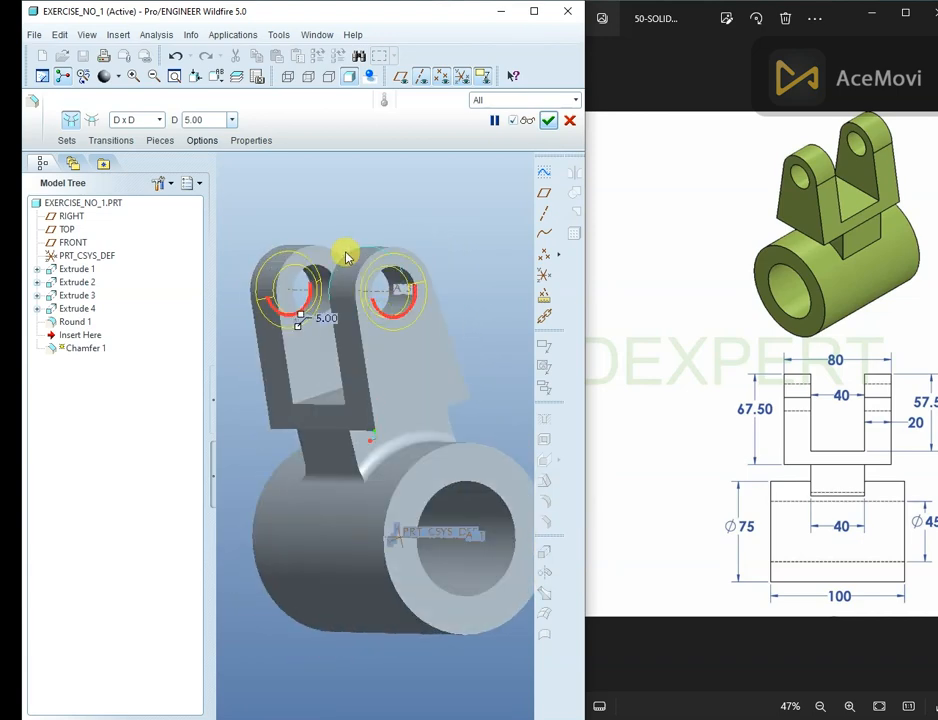
type("3")
key("Return")
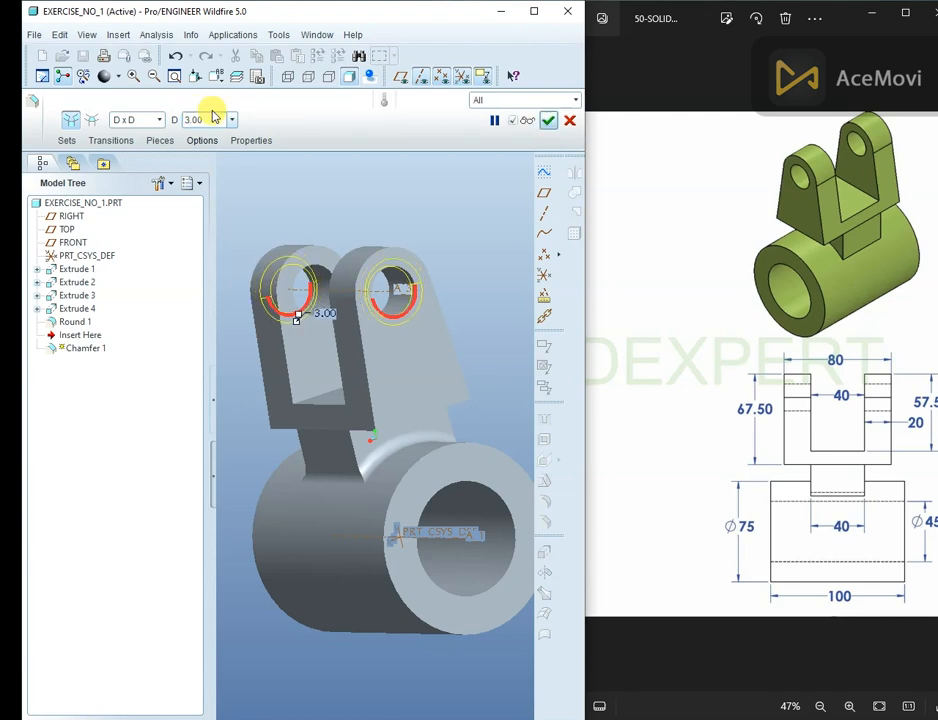
left_click(547, 120)
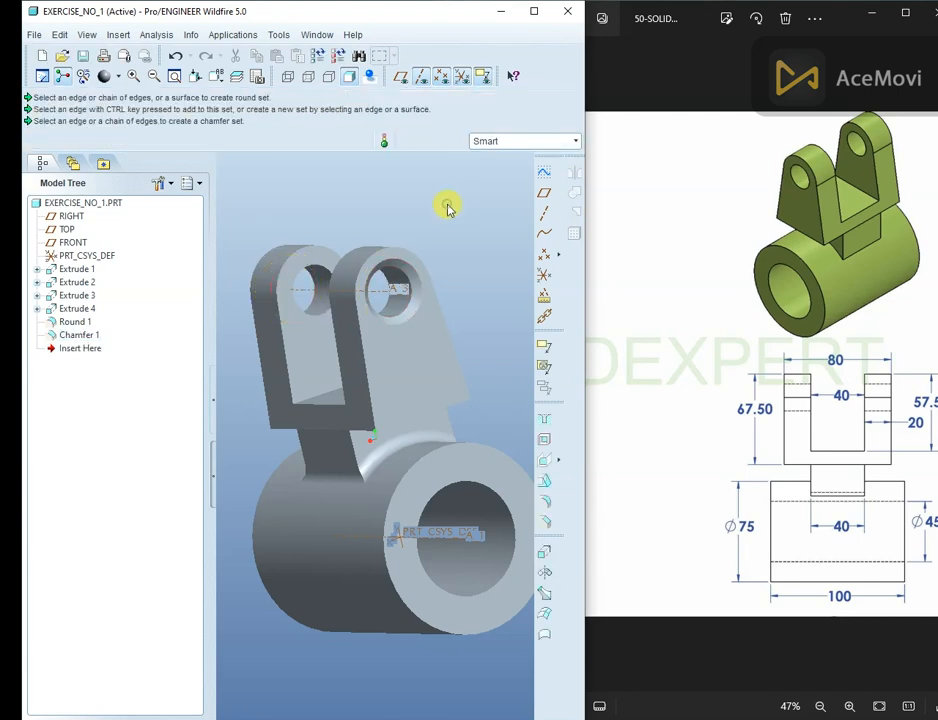
middle_click_drag(446, 203, 482, 190)
middle_click_drag(482, 190, 377, 174)
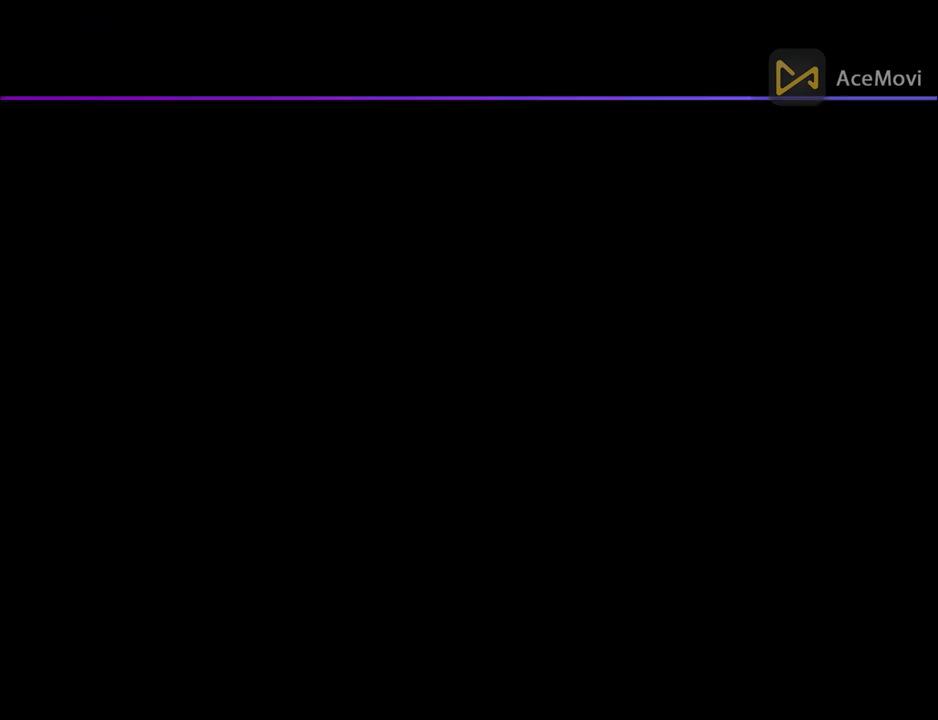